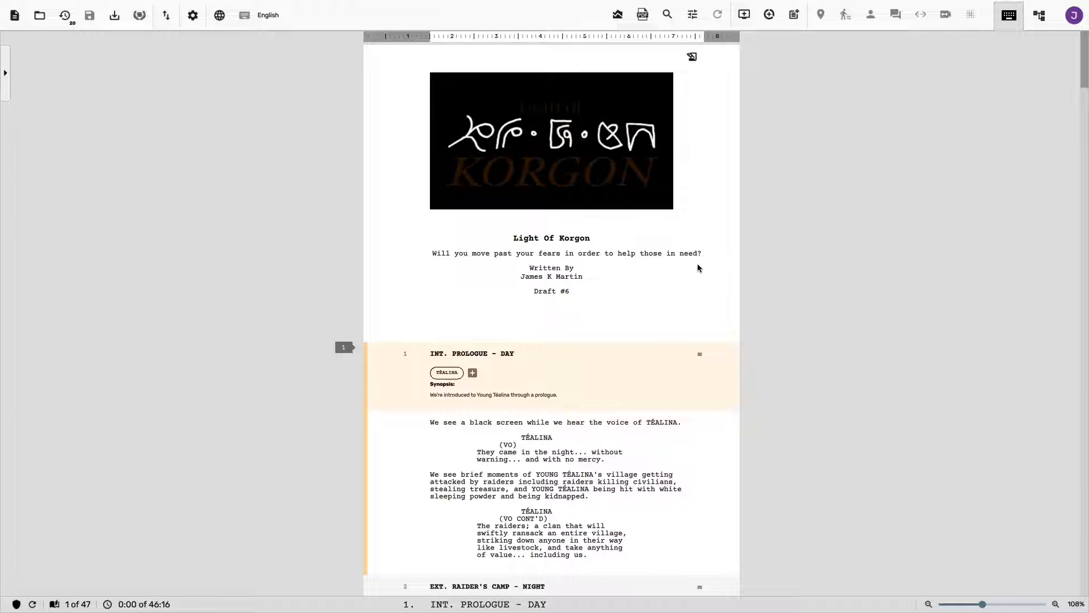
# Step: Look through the screenplay from the title page to scene 6, including the scene headings, synopses and dialogue
pyautogui.scroll(-10, 748, 265)
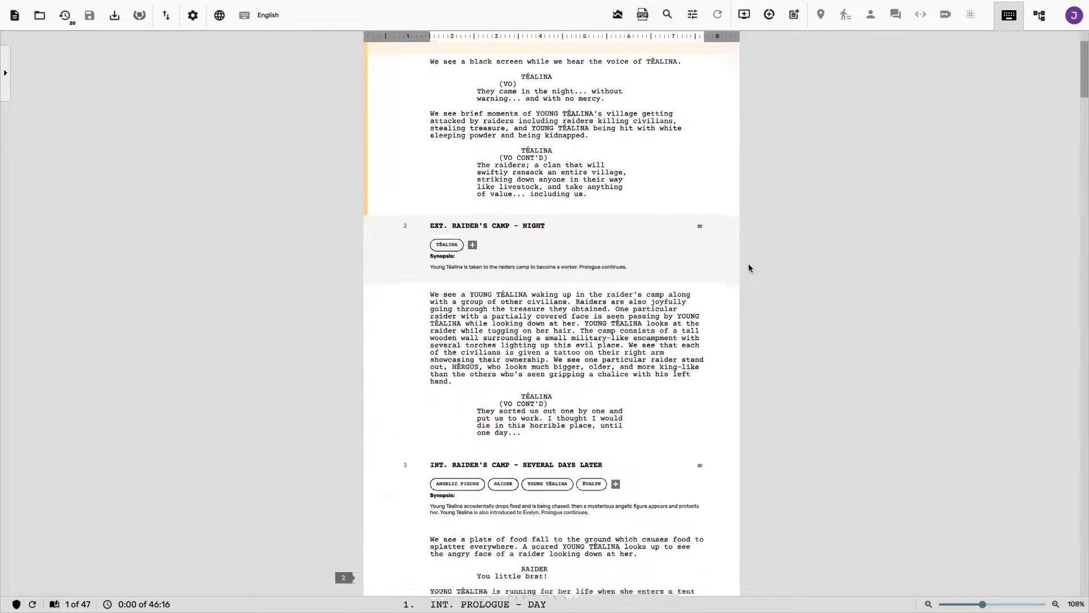
pyautogui.scroll(-15, 749, 265)
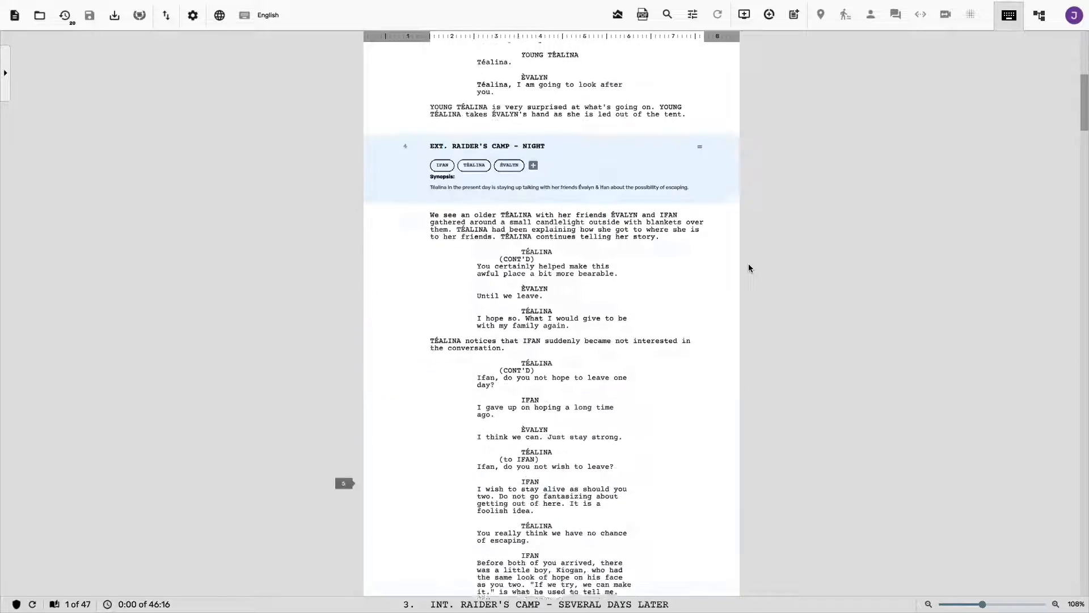
pyautogui.scroll(-15, 748, 265)
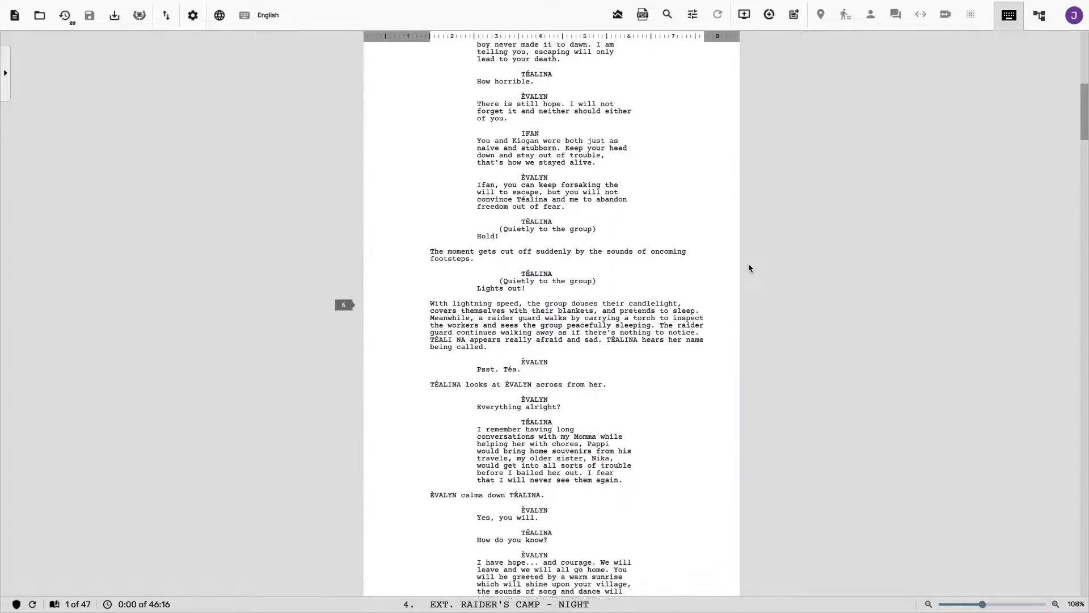
pyautogui.scroll(-15, 749, 264)
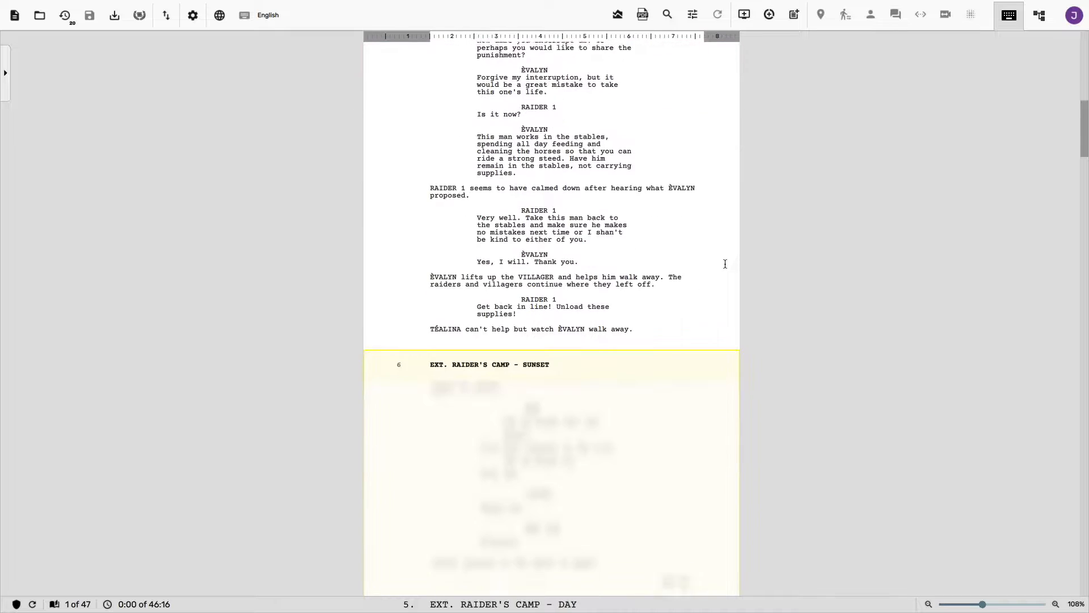
pyautogui.scroll(20, 725, 264)
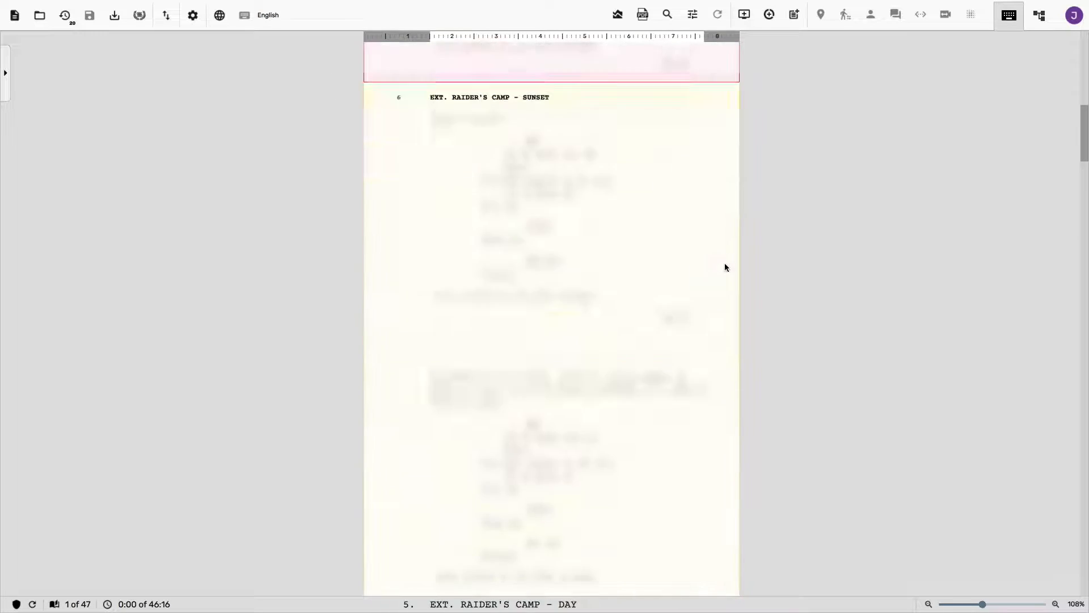
pyautogui.scroll(10, 724, 266)
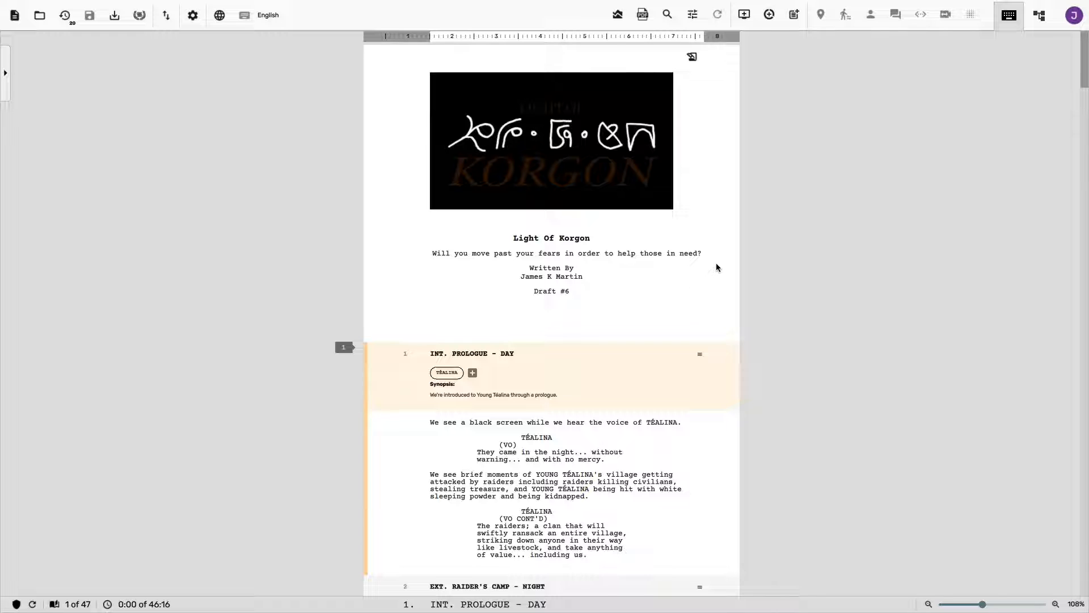
pyautogui.scroll(-5, 717, 264)
pyautogui.scroll(2, 720, 262)
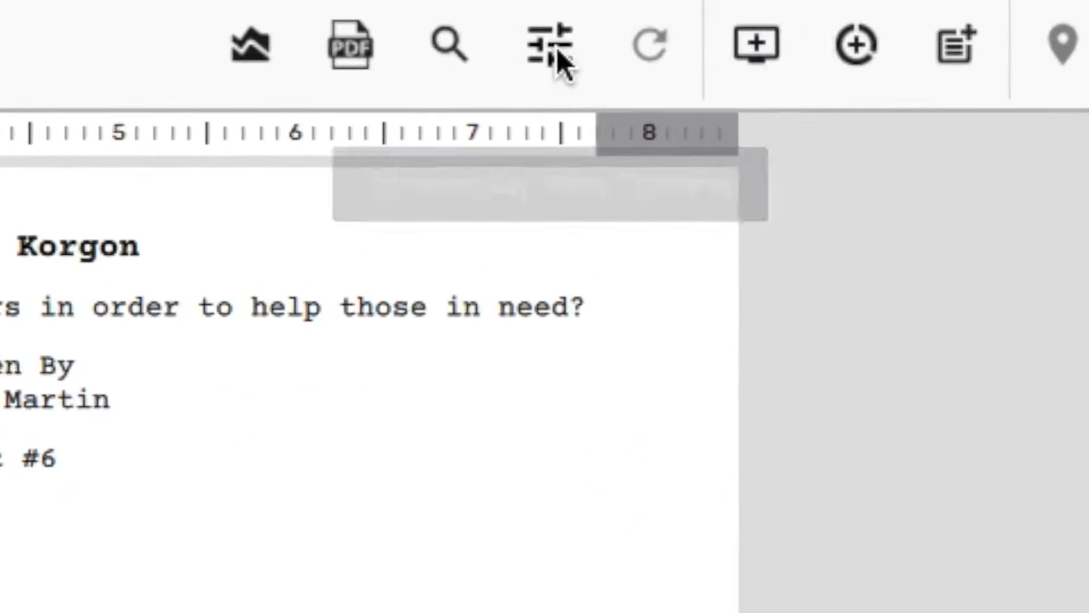
# Step: Turn the scene synopsis display off and back on
pyautogui.click(555, 49)
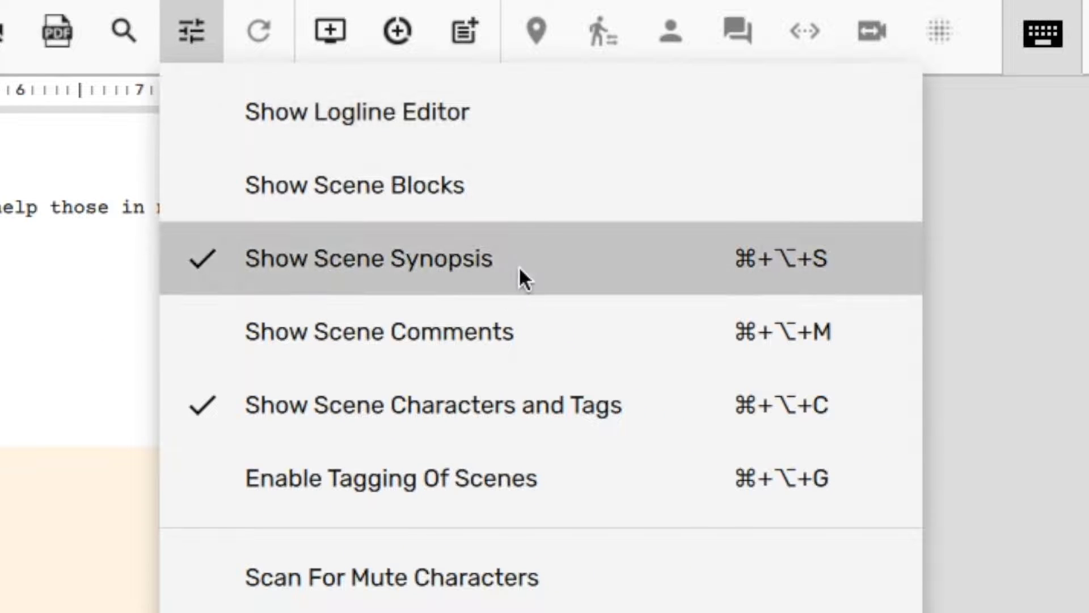
pyautogui.click(519, 269)
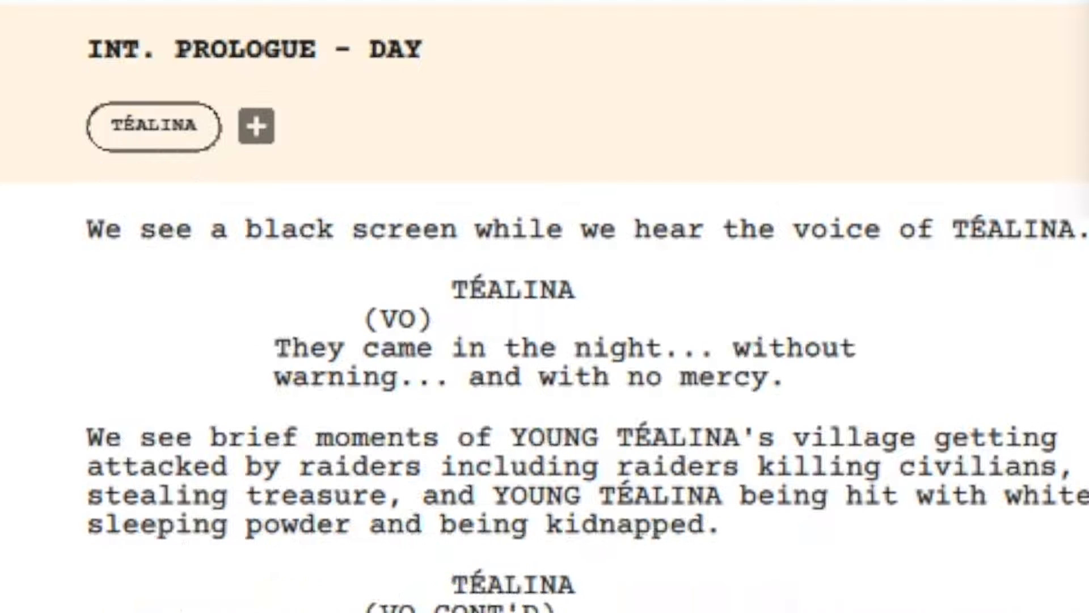
pyautogui.click(693, 15)
pyautogui.click(709, 133)
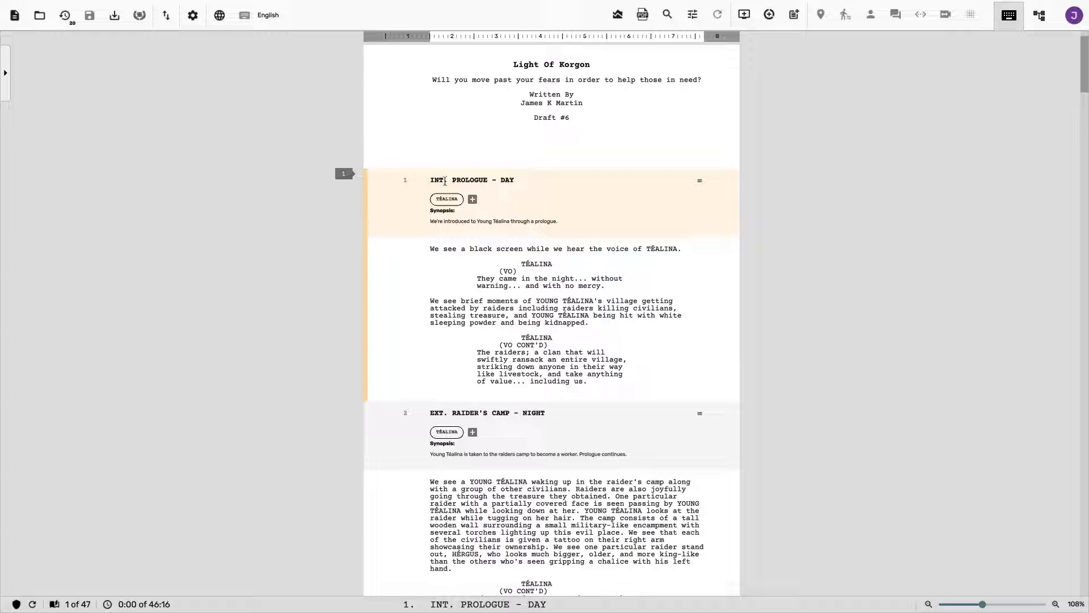
# Step: Highlight the headings of scenes 1 and 2 to examine their setting, location and time of day
pyautogui.moveTo(430, 181); pyautogui.dragTo(558, 180)
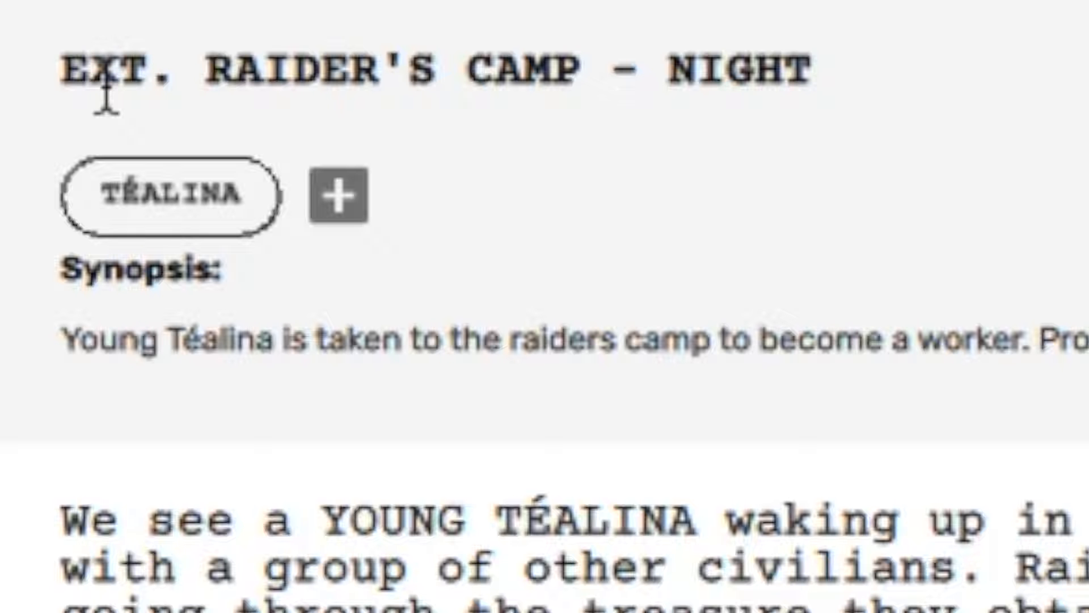
pyautogui.moveTo(247, 64); pyautogui.dragTo(554, 53)
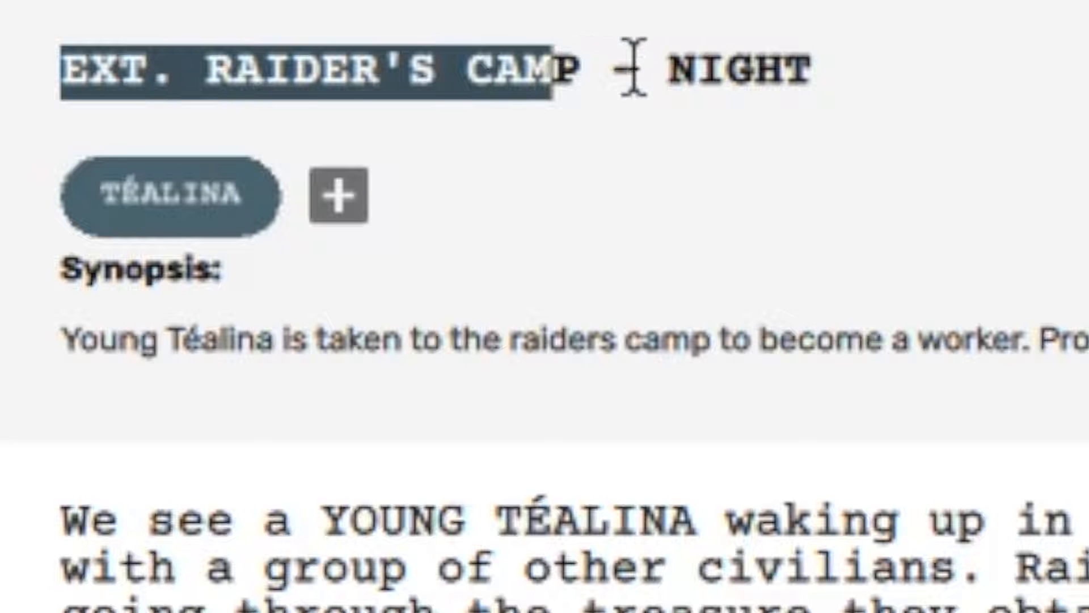
pyautogui.moveTo(668, 68); pyautogui.dragTo(902, 74)
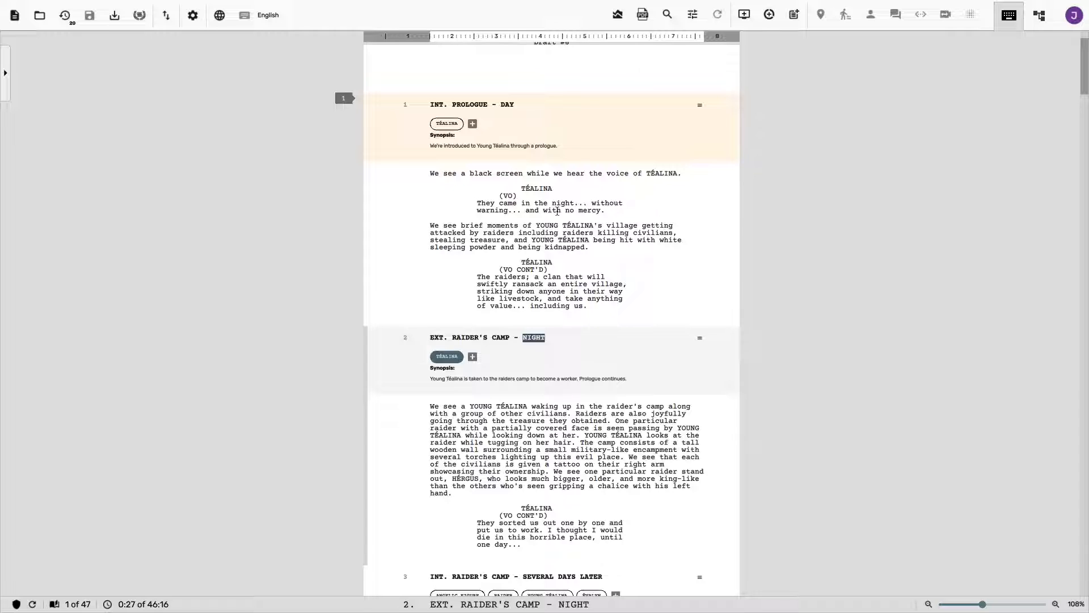
pyautogui.click(557, 211)
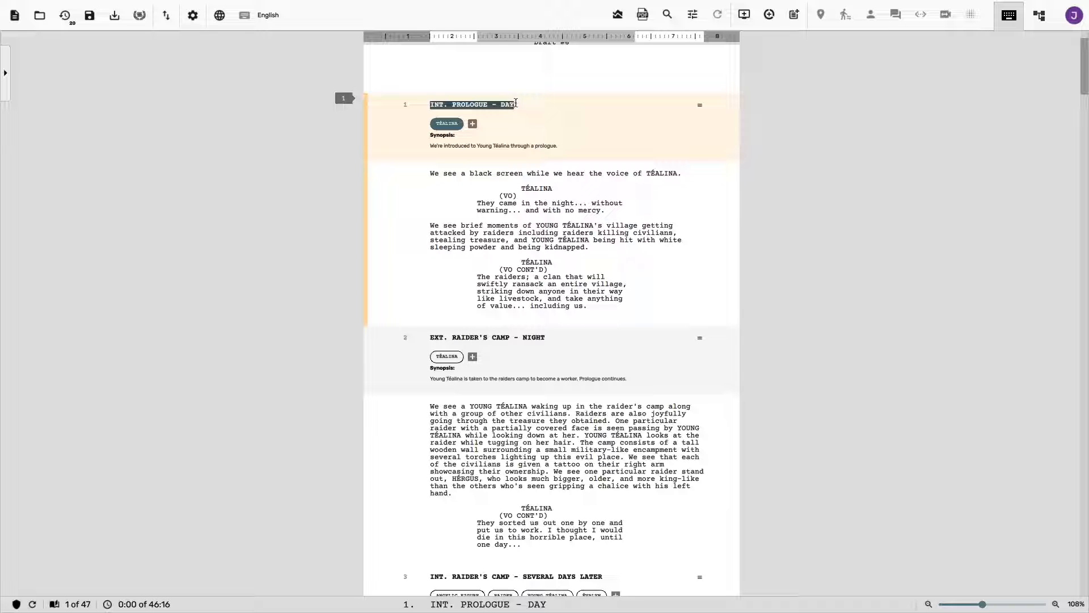
pyautogui.click(559, 225)
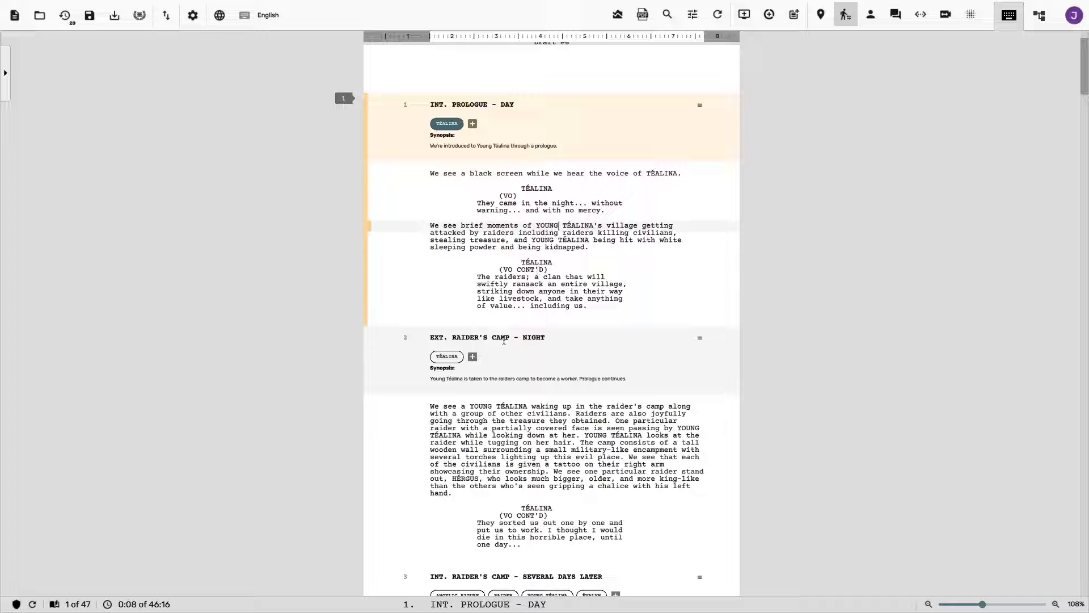
pyautogui.moveTo(430, 337); pyautogui.dragTo(474, 337)
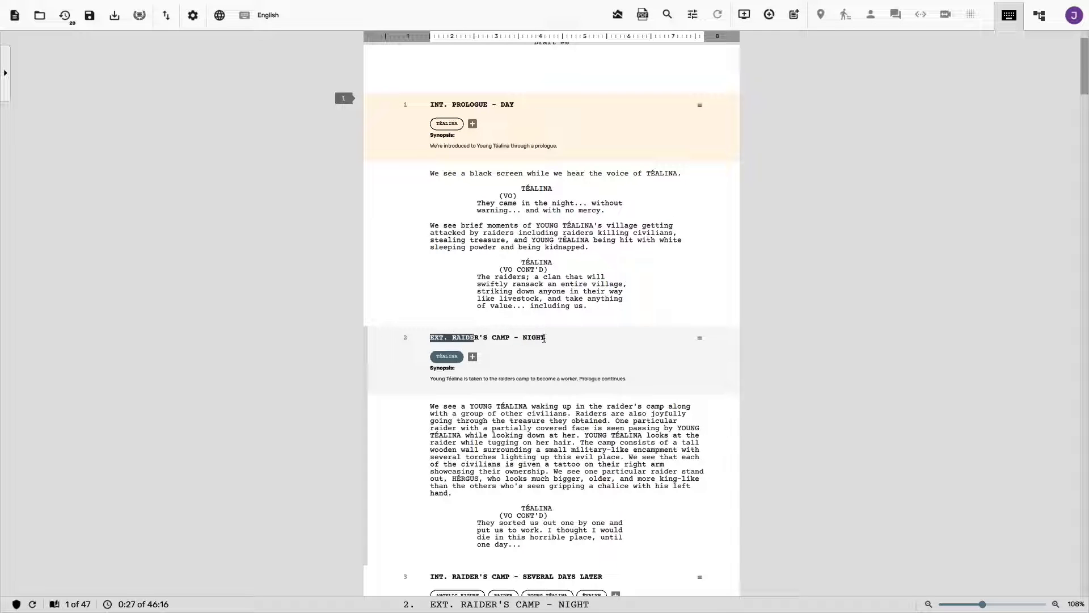
pyautogui.moveTo(542, 338); pyautogui.dragTo(544, 337)
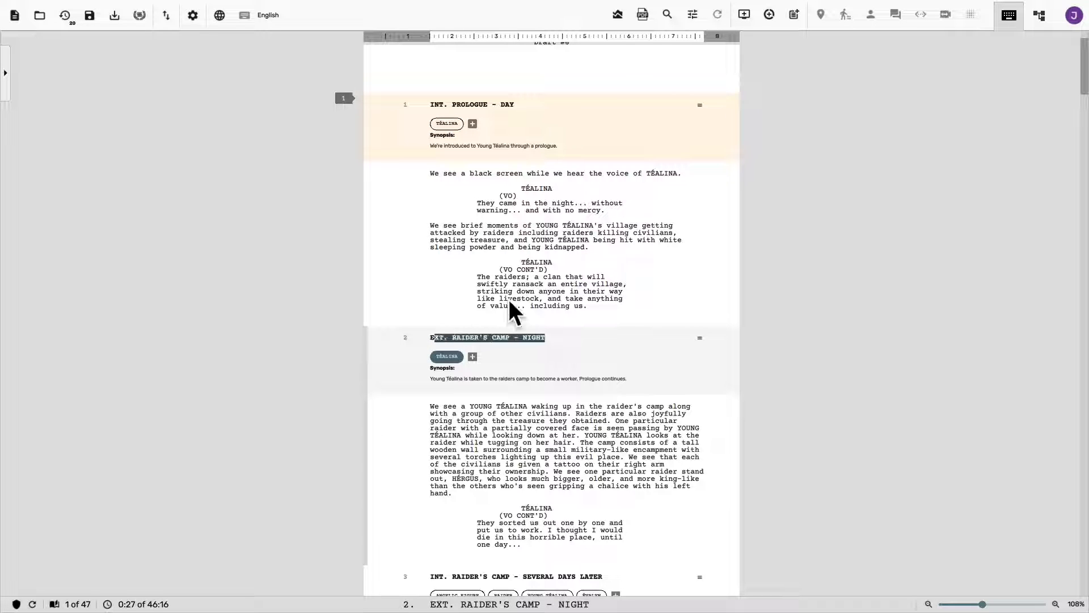
pyautogui.click(555, 225)
# Step: Highlight scene 1's heading, first dialogue and TÉALINA character names to examine the different script elements
pyautogui.tripleClick(494, 104)
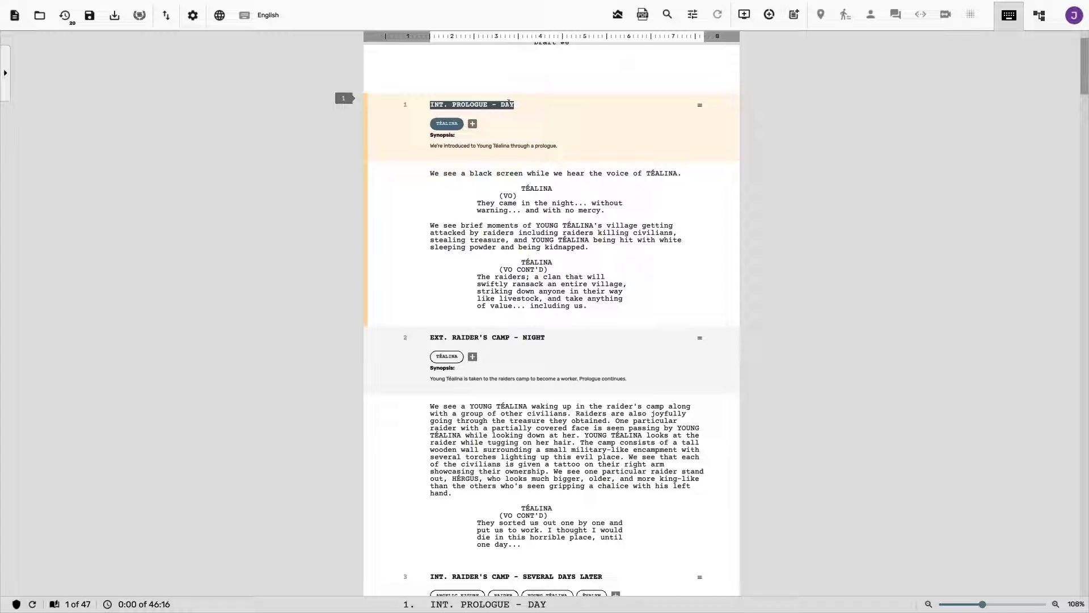
pyautogui.moveTo(497, 173); pyautogui.dragTo(501, 203)
pyautogui.doubleClick(537, 188)
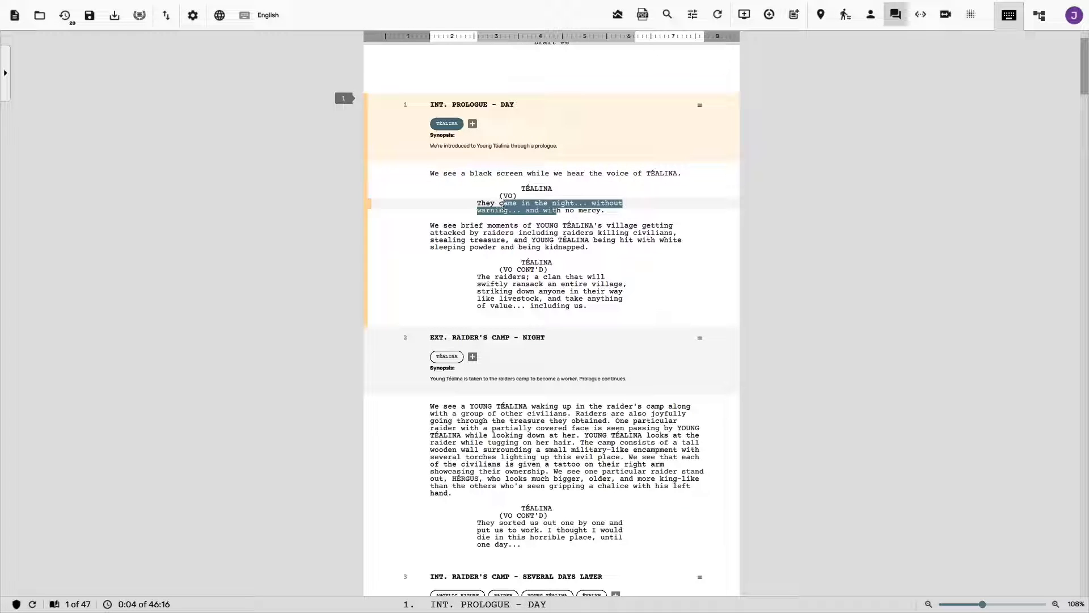
pyautogui.doubleClick(537, 262)
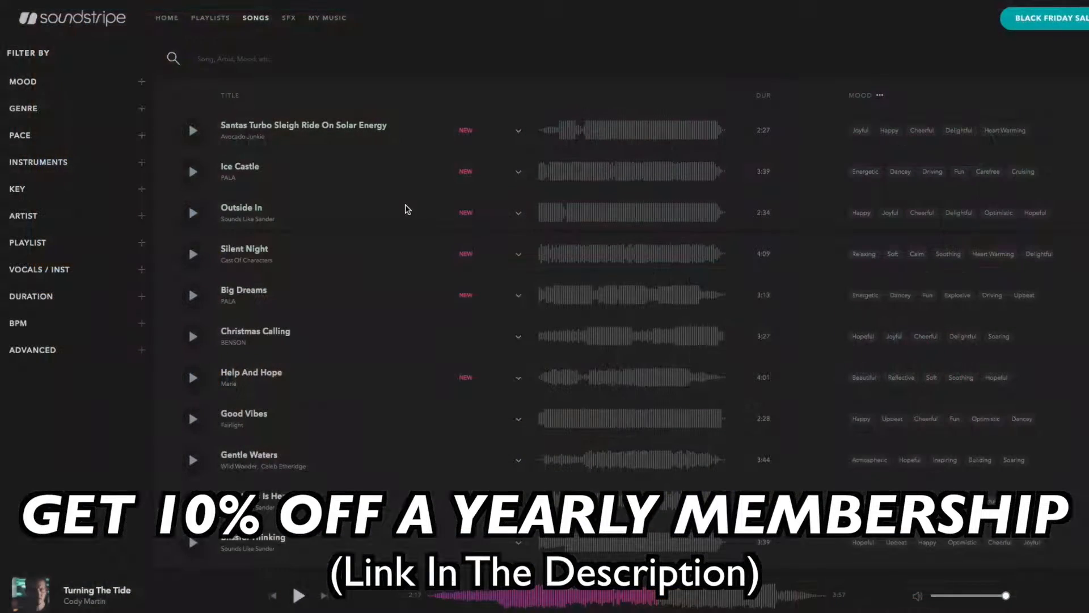
# Step: Switch to Soundstripe and filter the song library by the Inspiring mood and the Pop genre
pyautogui.scroll(-6, 407, 209)
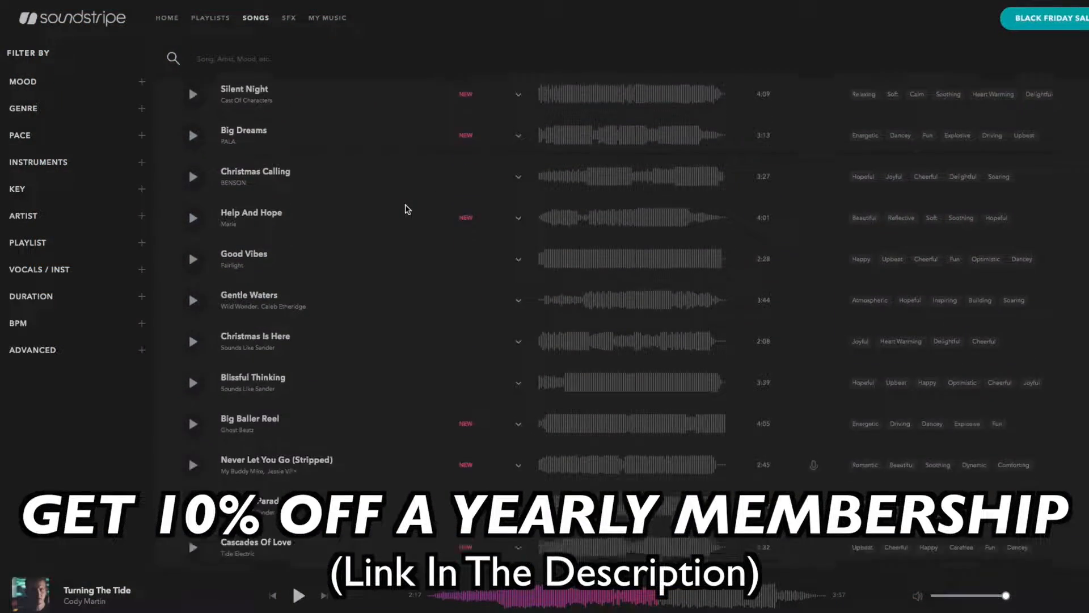
pyautogui.scroll(-3, 407, 209)
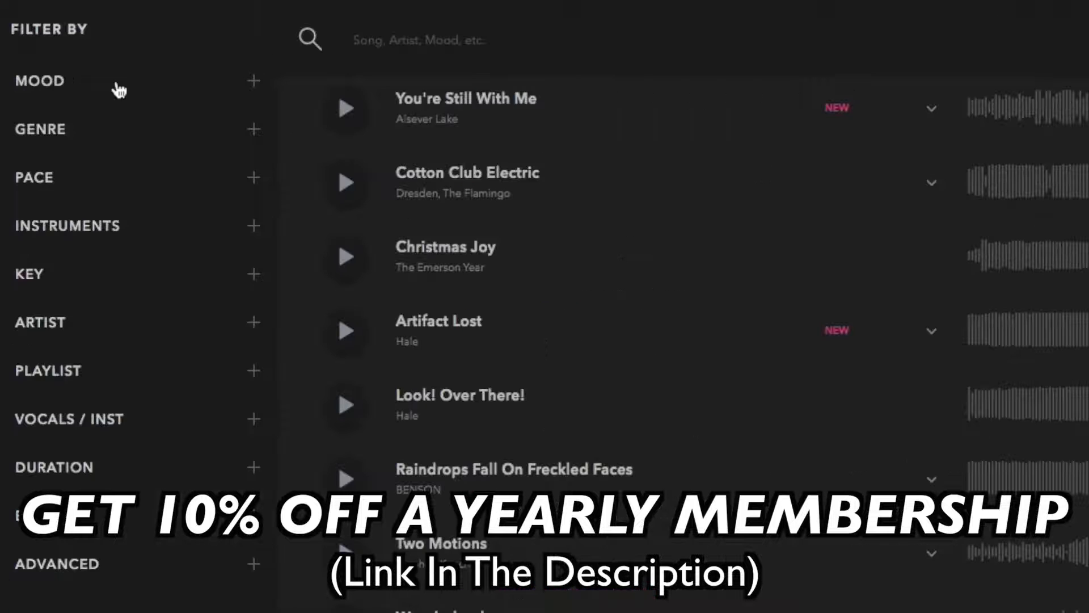
pyautogui.click(117, 85)
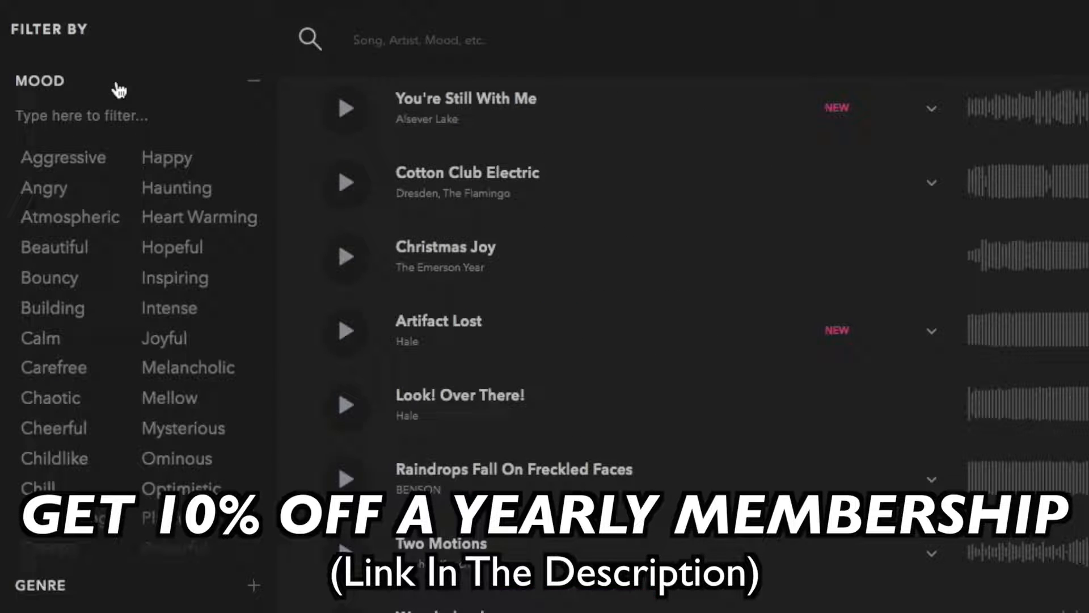
pyautogui.click(174, 289)
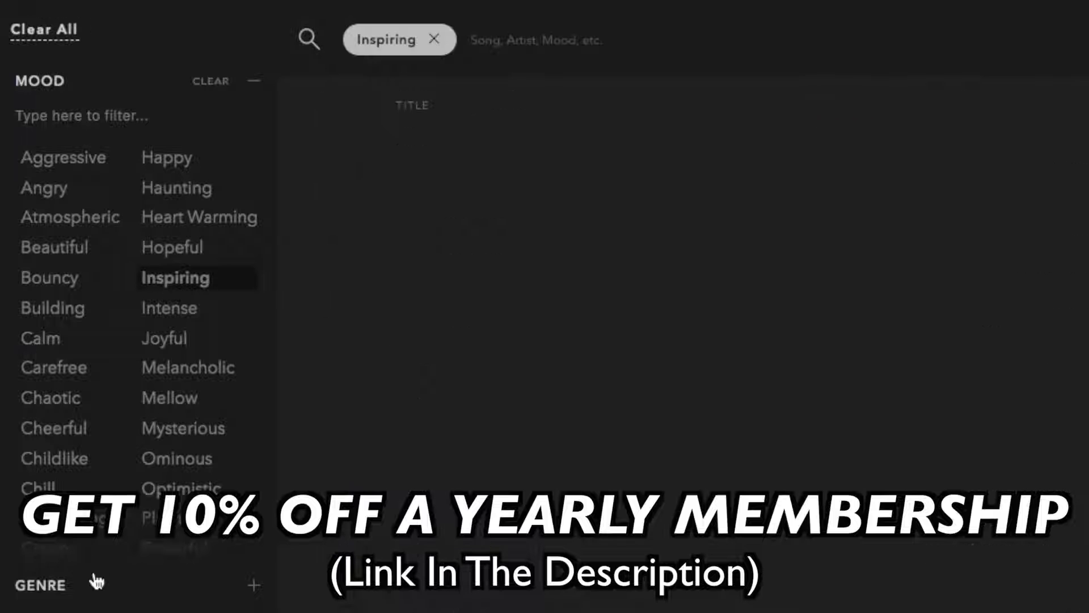
pyautogui.click(96, 592)
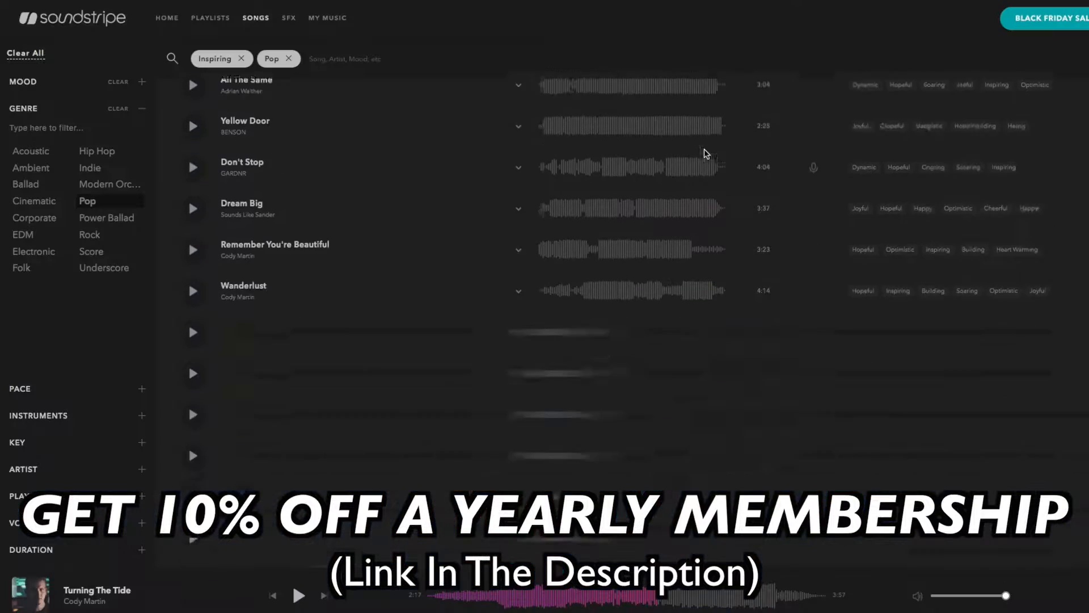
# Step: Browse the songs that match the Inspiring and Pop filters, including their durations and mood tags
pyautogui.scroll(-1, 706, 154)
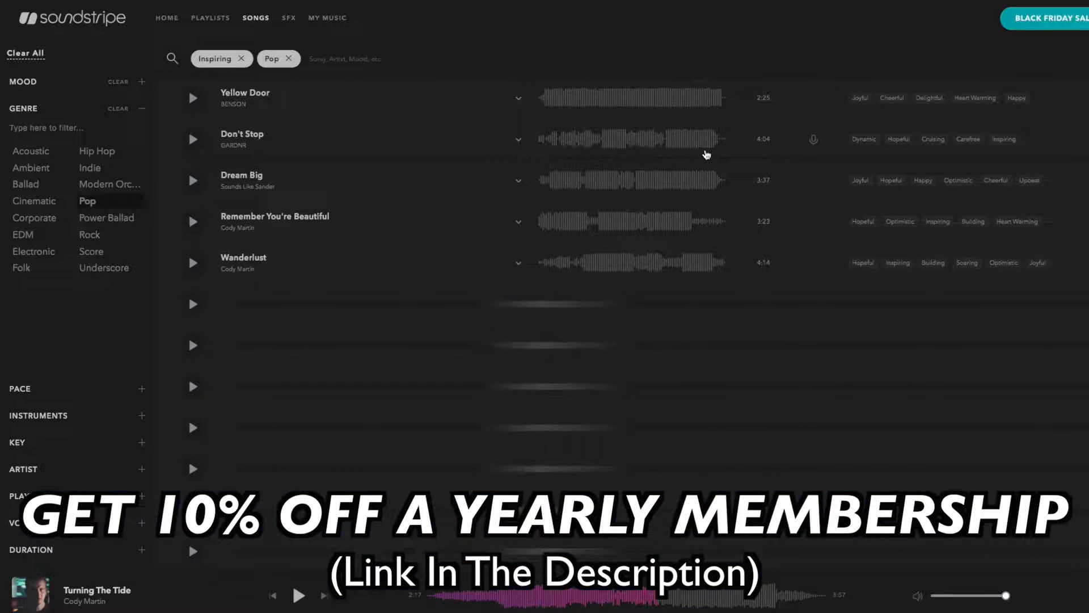
pyautogui.scroll(-1, 706, 155)
pyautogui.scroll(-3, 707, 154)
pyautogui.scroll(-5, 706, 154)
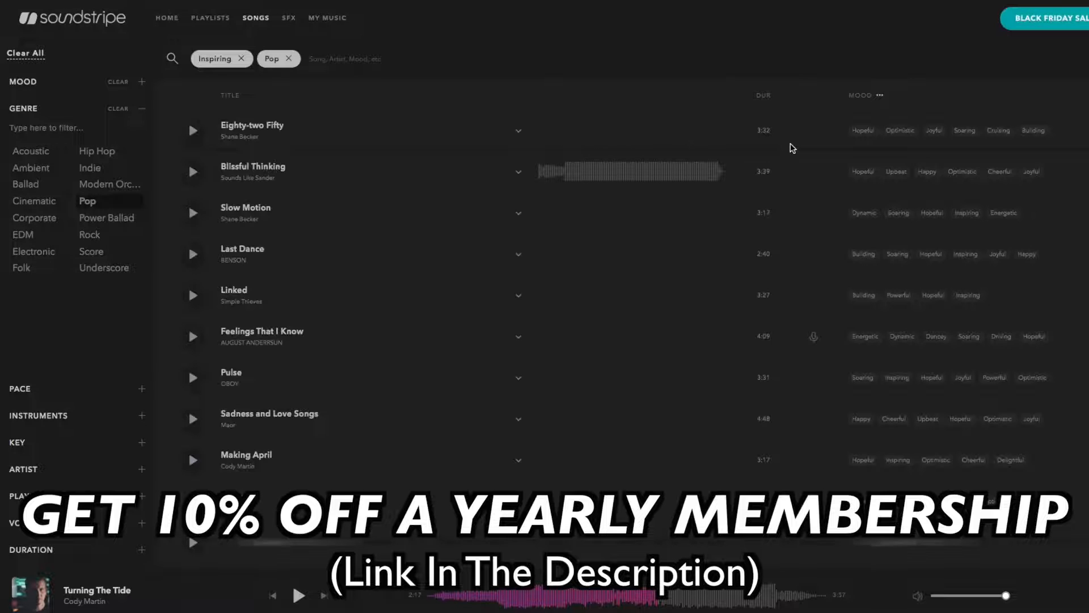
pyautogui.scroll(-10, 705, 154)
pyautogui.scroll(-6, 706, 154)
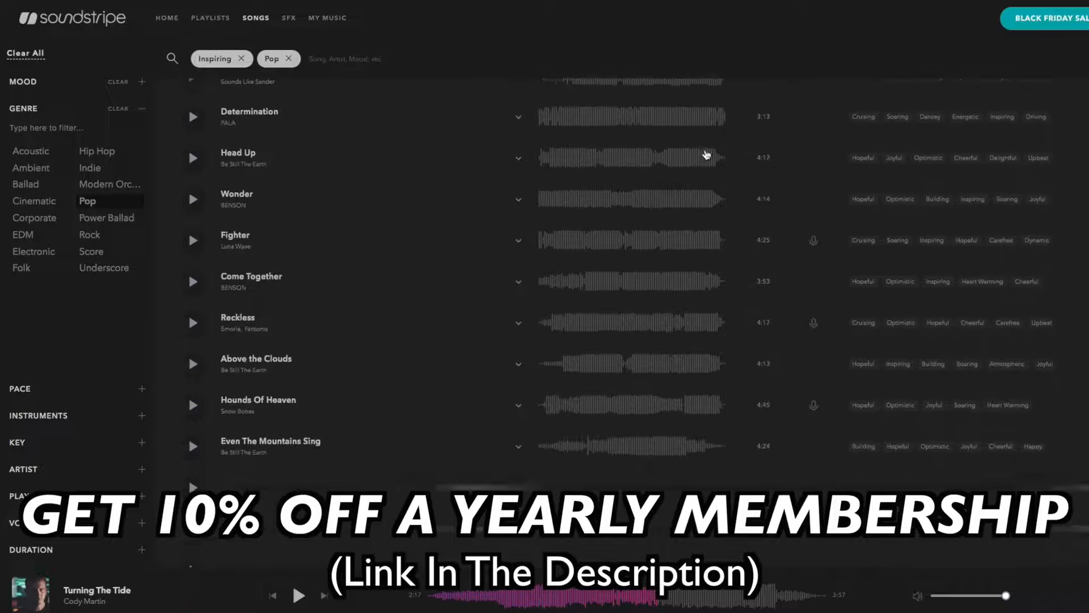
pyautogui.scroll(-9, 706, 154)
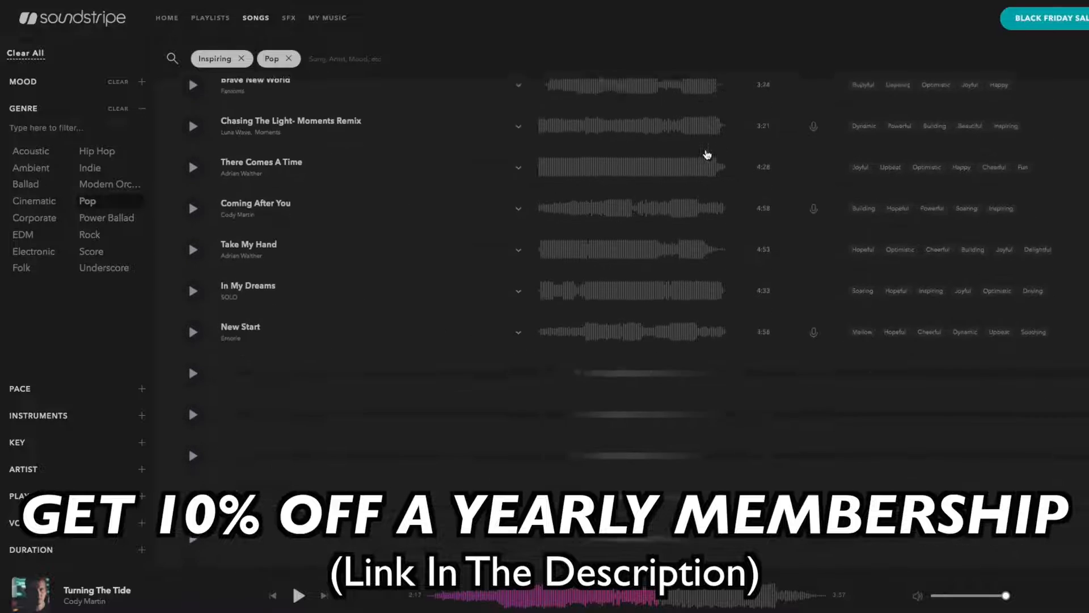
pyautogui.scroll(-1, 706, 154)
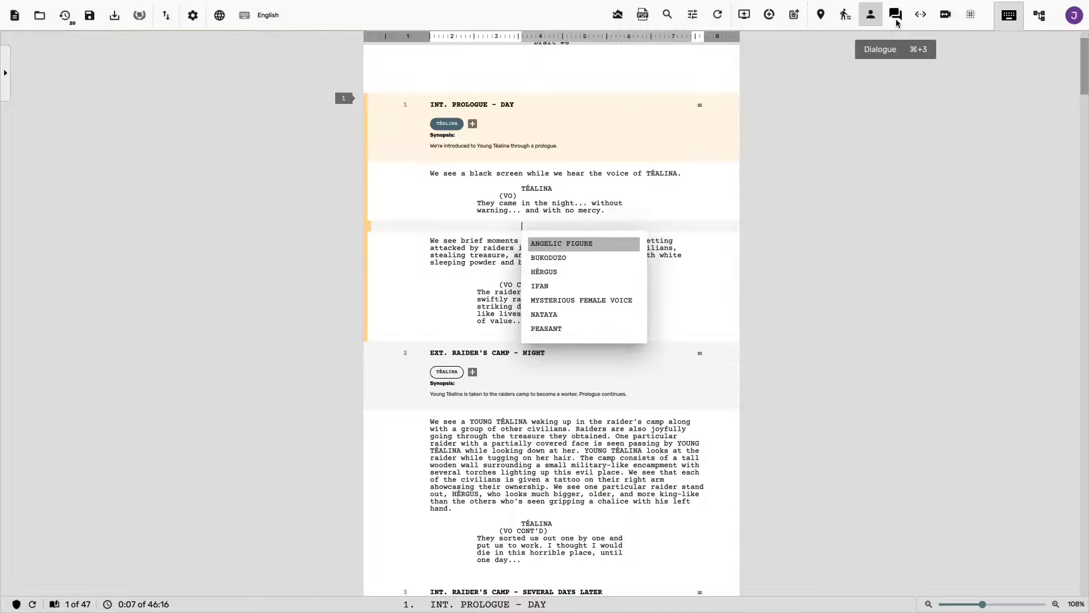
# Step: Below scene 1's first dialogue, insert an action line reading "Action." followed by a character line for IFAN
pyautogui.click(845, 15)
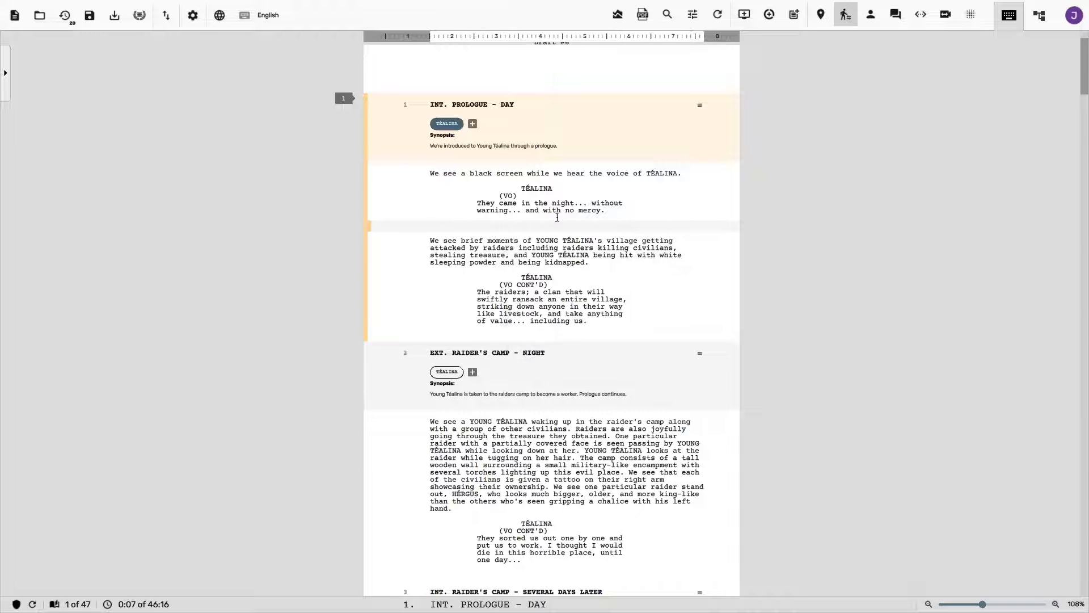
pyautogui.write('Action.')
pyautogui.press('Return')
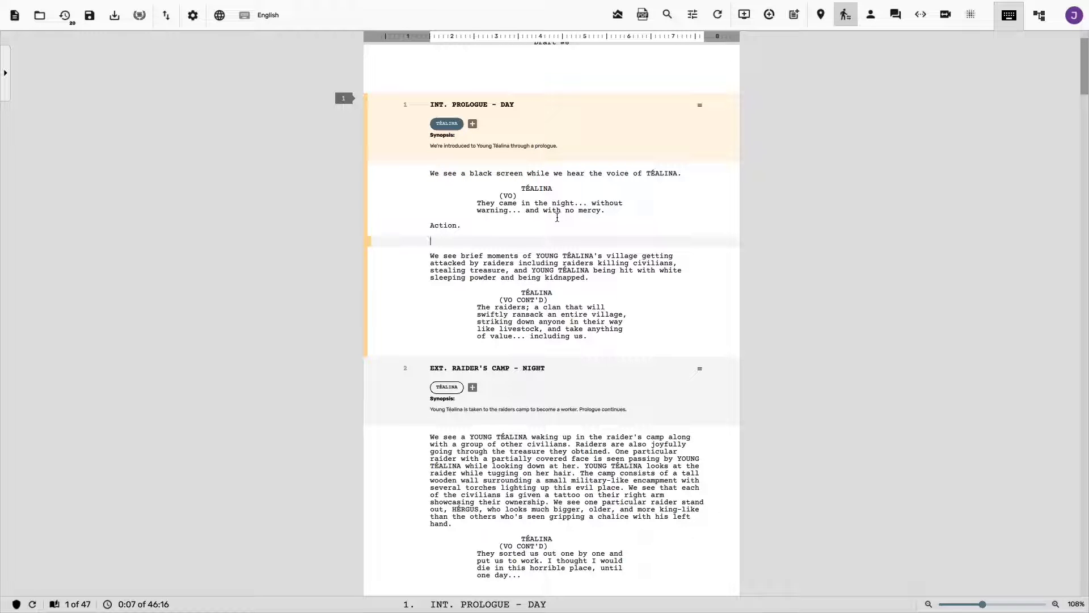
pyautogui.click(875, 25)
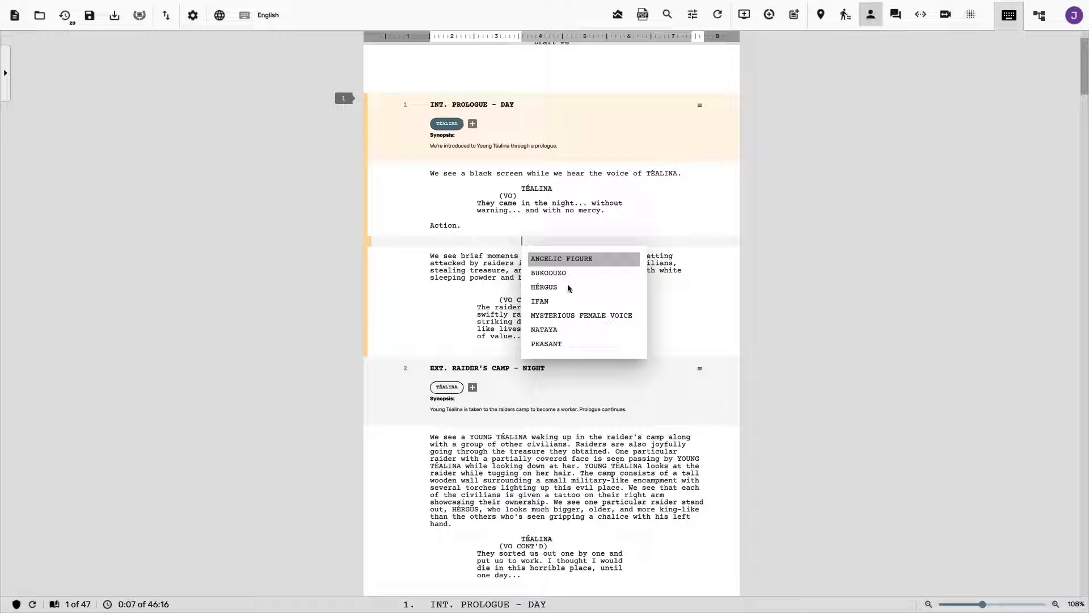
pyautogui.click(556, 301)
# Step: Delete the sample "Action." and IFAN lines from scene 1
pyautogui.moveTo(549, 241); pyautogui.dragTo(430, 220)
pyautogui.press('BackSpace')
pyautogui.press('BackSpace')
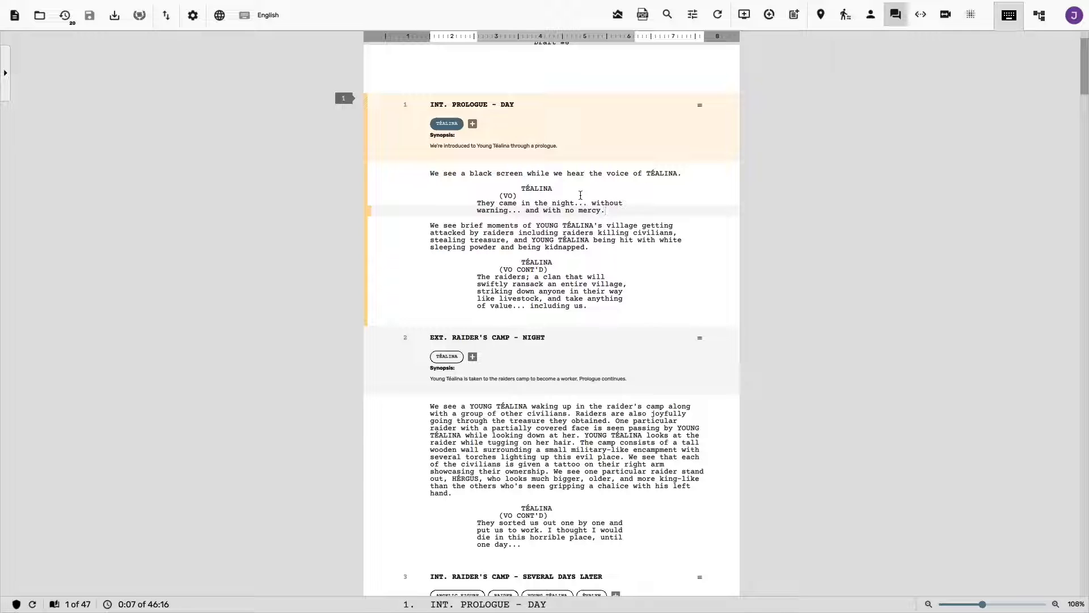
pyautogui.click(642, 265)
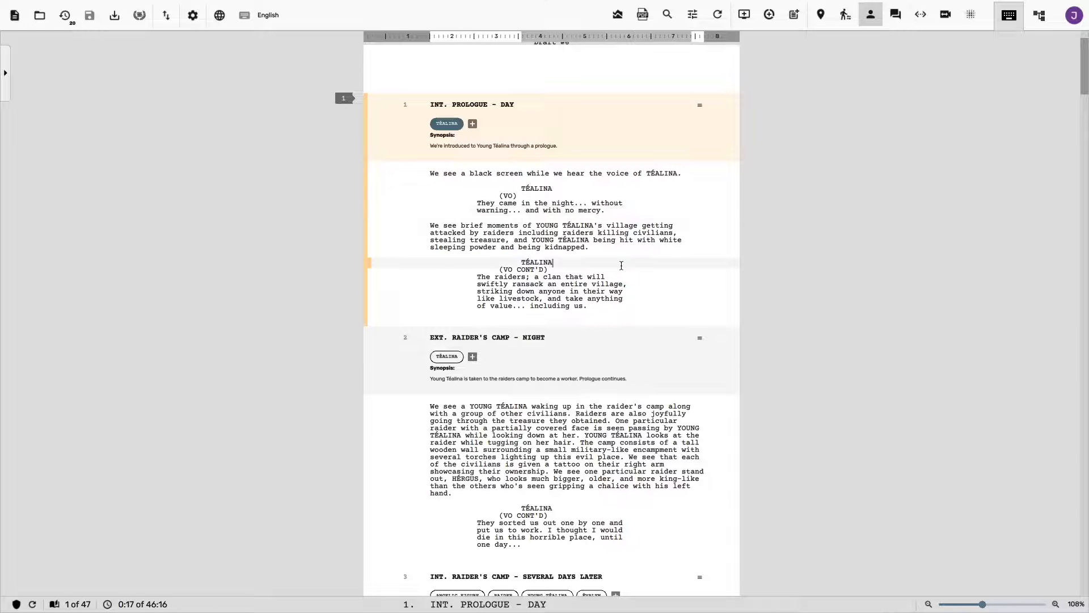
pyautogui.scroll(-1, 642, 268)
pyautogui.scroll(3, 642, 270)
pyautogui.scroll(-3, 642, 272)
pyautogui.scroll(1, 632, 275)
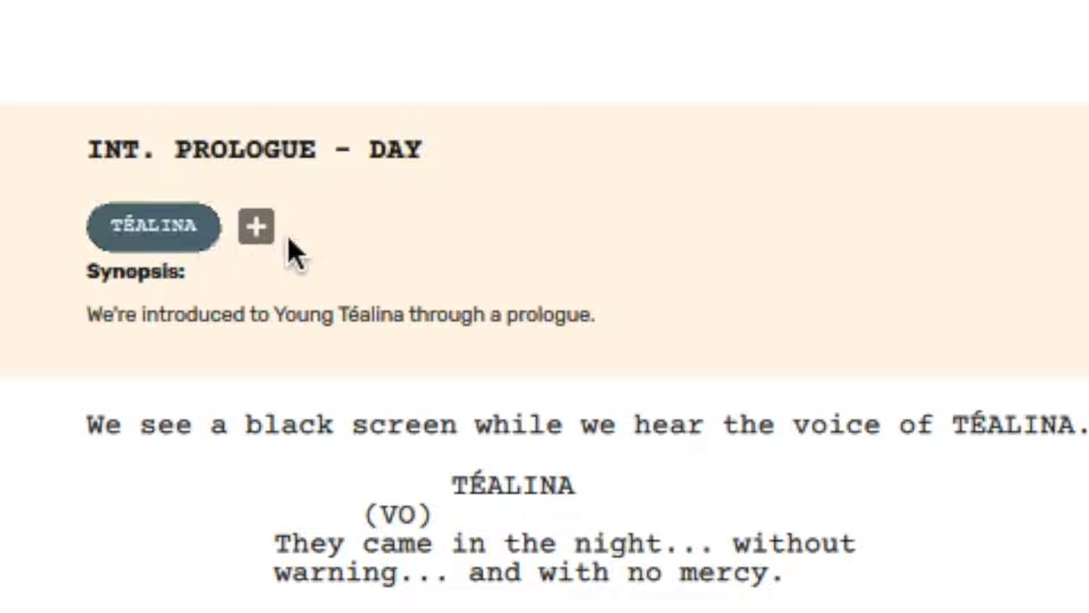
# Step: Hide the scene characters and tags as well as the scene synopses throughout the script
pyautogui.click(692, 15)
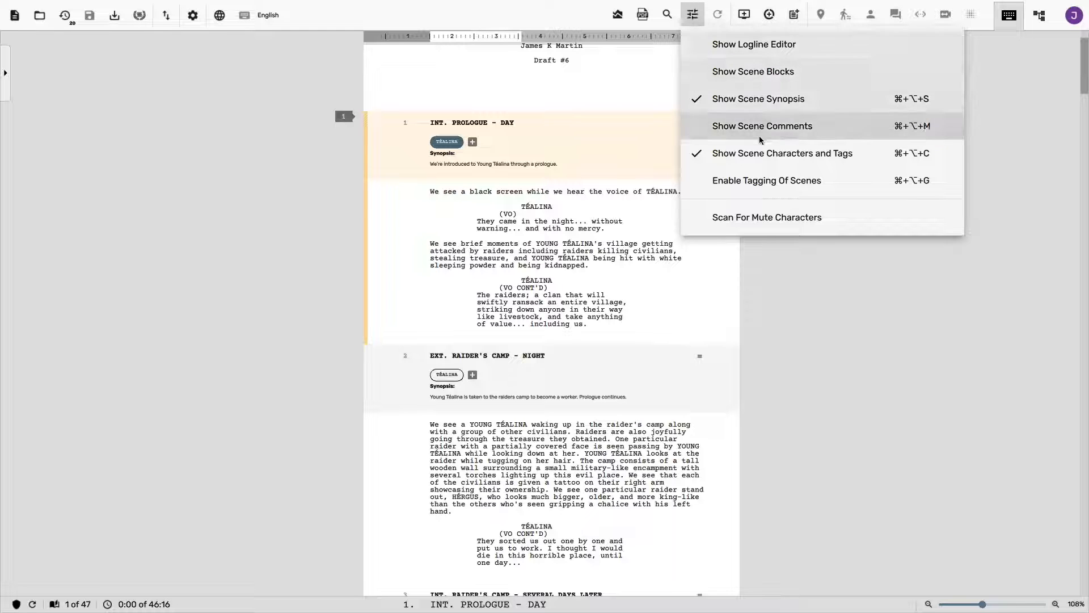
pyautogui.click(770, 155)
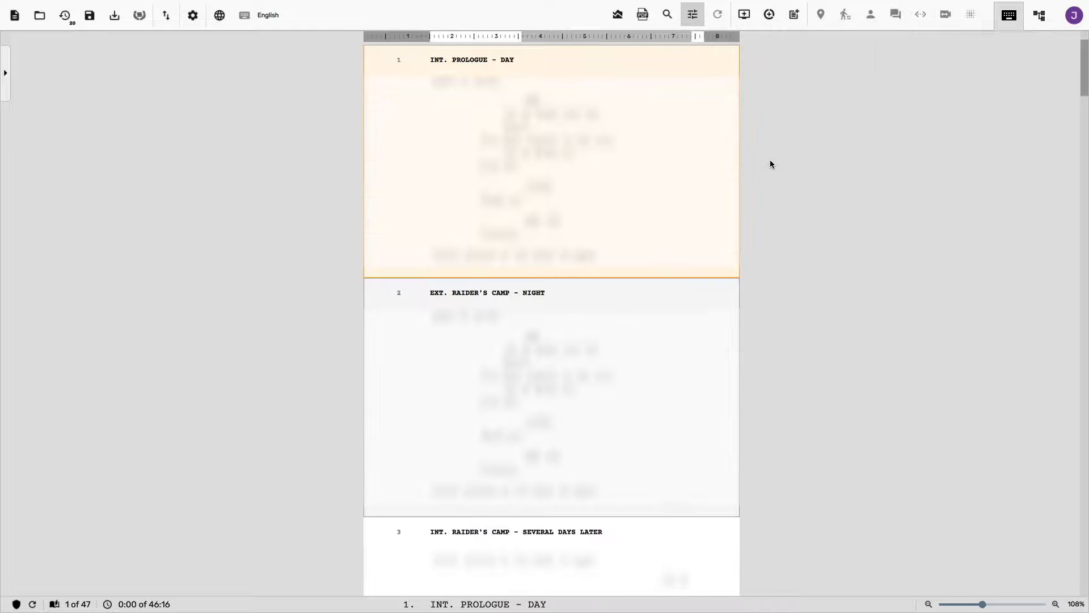
pyautogui.scroll(2, 633, 149)
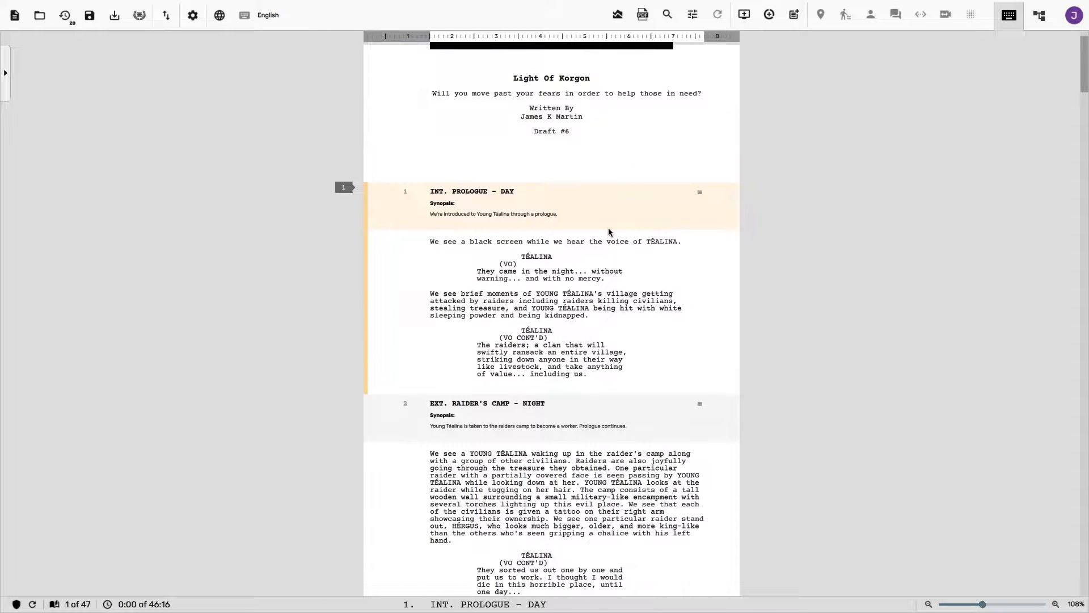
pyautogui.click(692, 14)
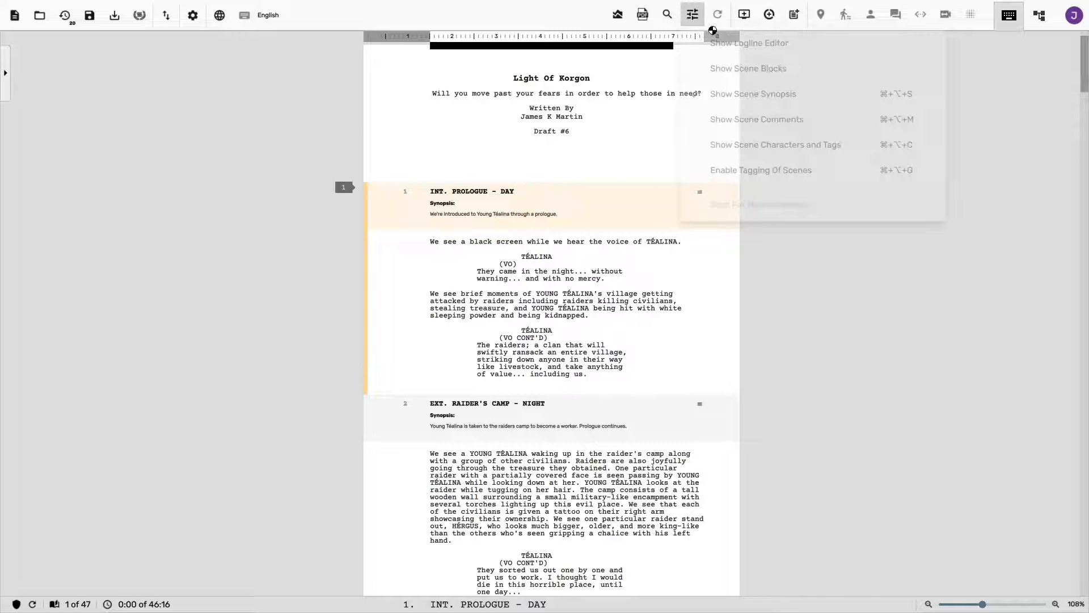
pyautogui.click(783, 97)
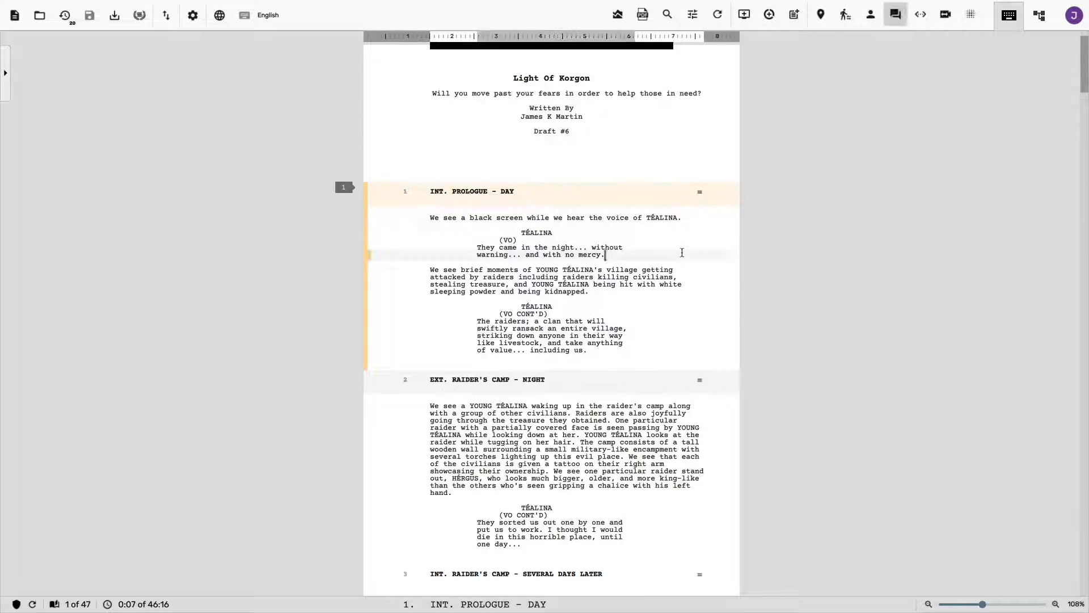
# Step: Show the scene characters and tags again and look over those listed under the headings of scenes 1 to 3
pyautogui.scroll(2, 675, 282)
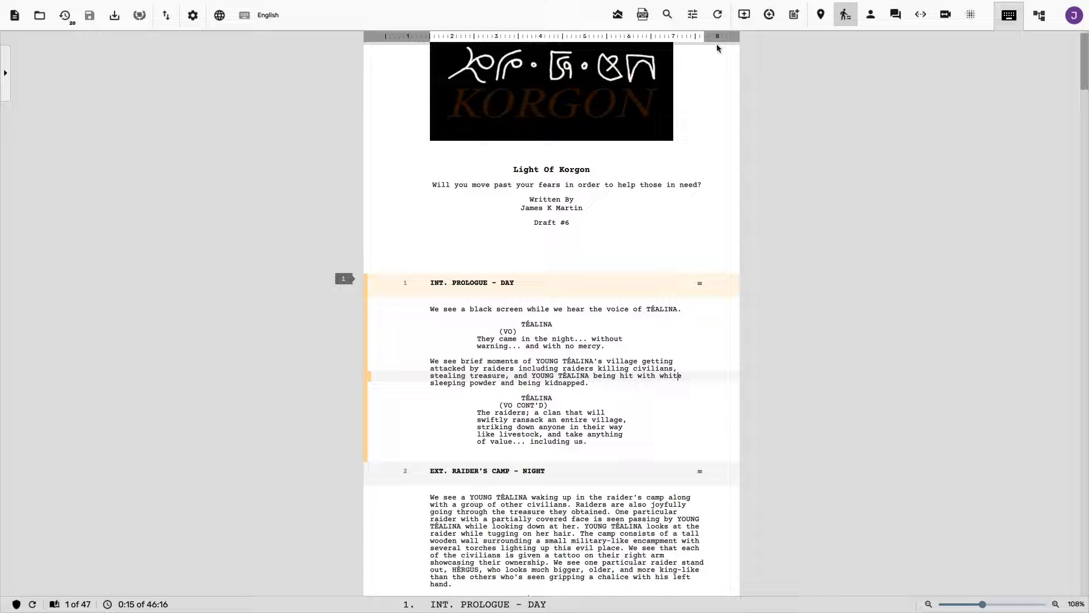
pyautogui.click(701, 20)
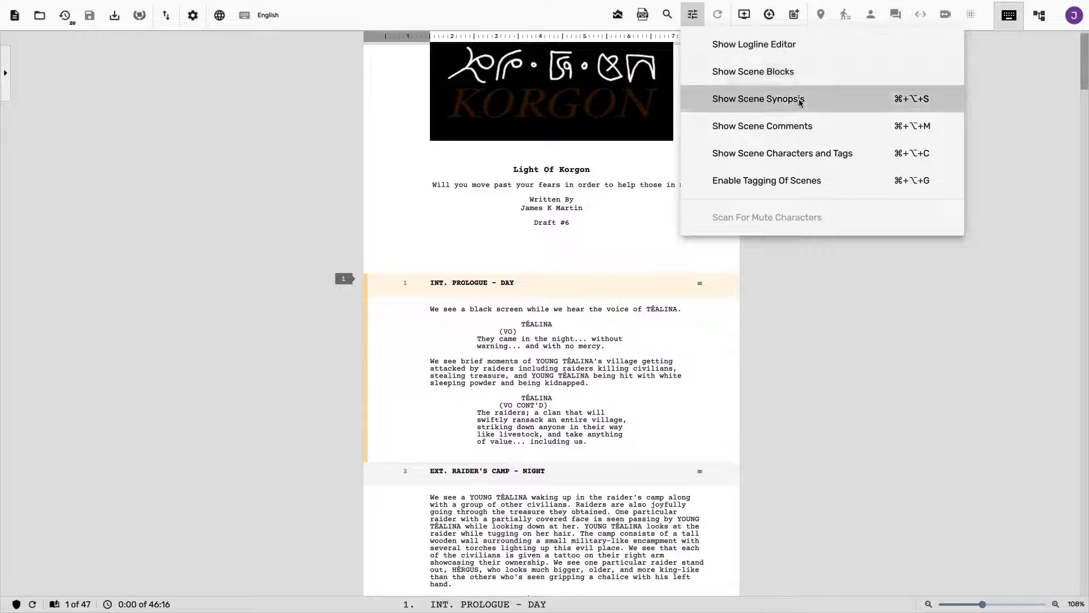
pyautogui.click(803, 146)
pyautogui.scroll(2, 564, 221)
pyautogui.click(564, 220)
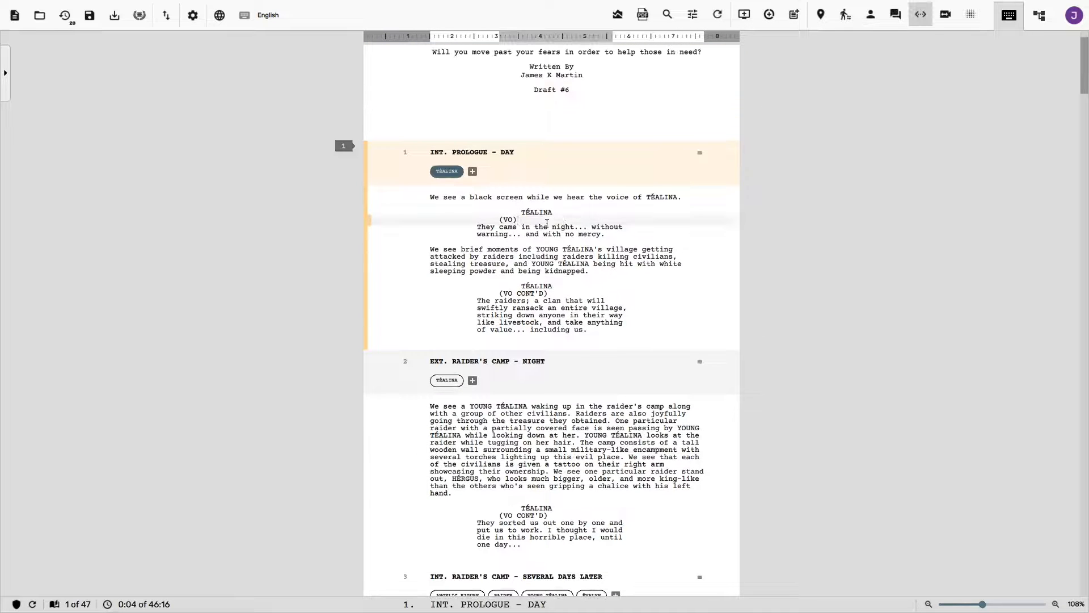
pyautogui.scroll(-3, 460, 175)
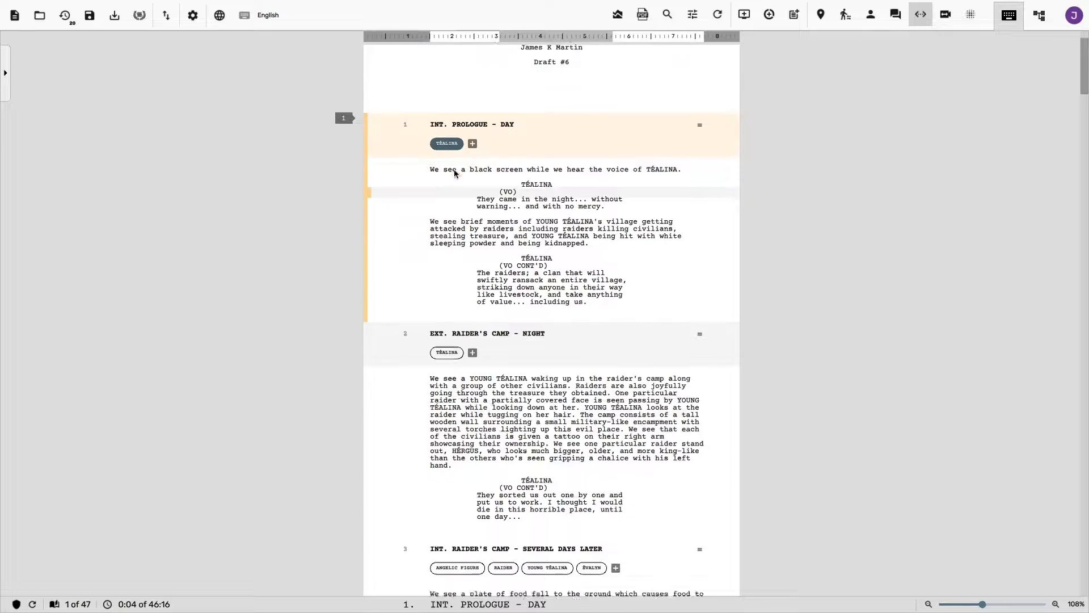
pyautogui.scroll(-6, 453, 263)
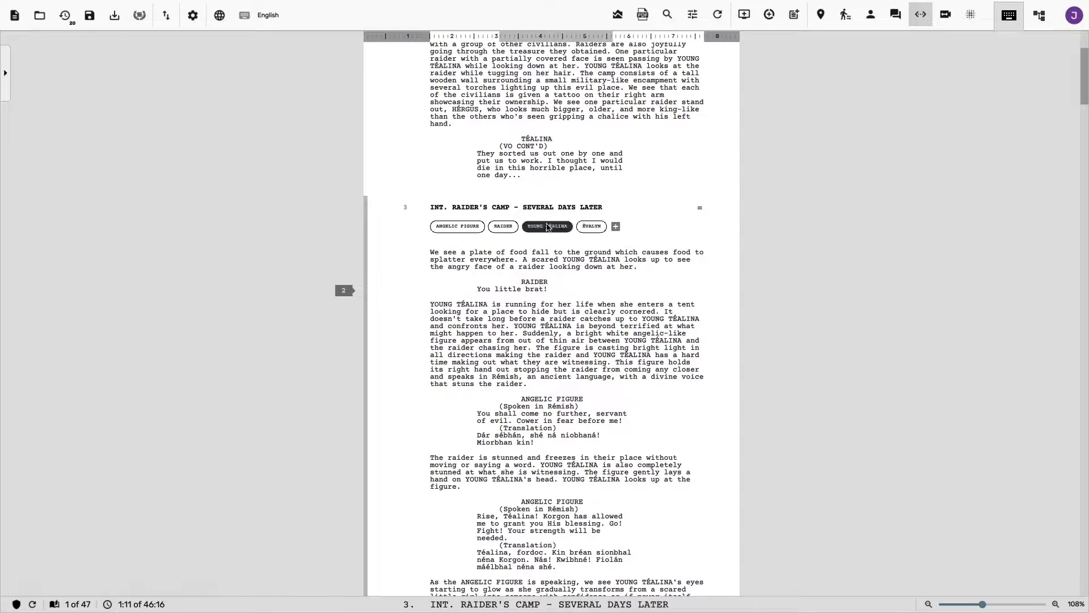
pyautogui.scroll(2, 655, 228)
pyautogui.scroll(10, 654, 228)
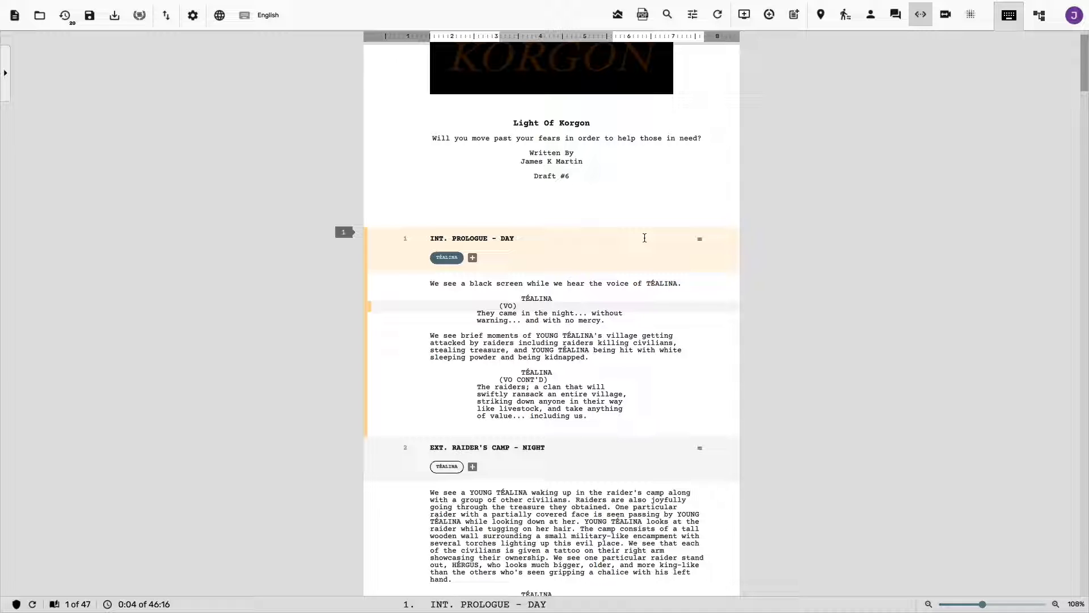
# Step: Show the scene synopses again and select the synopsis text under scene 1's heading
pyautogui.click(693, 15)
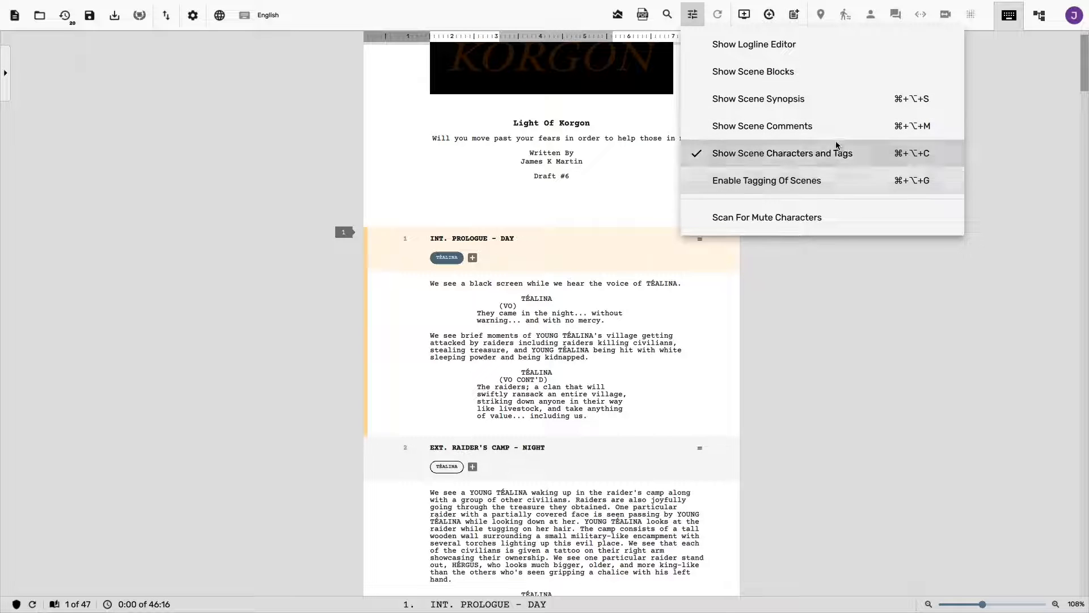
pyautogui.click(846, 111)
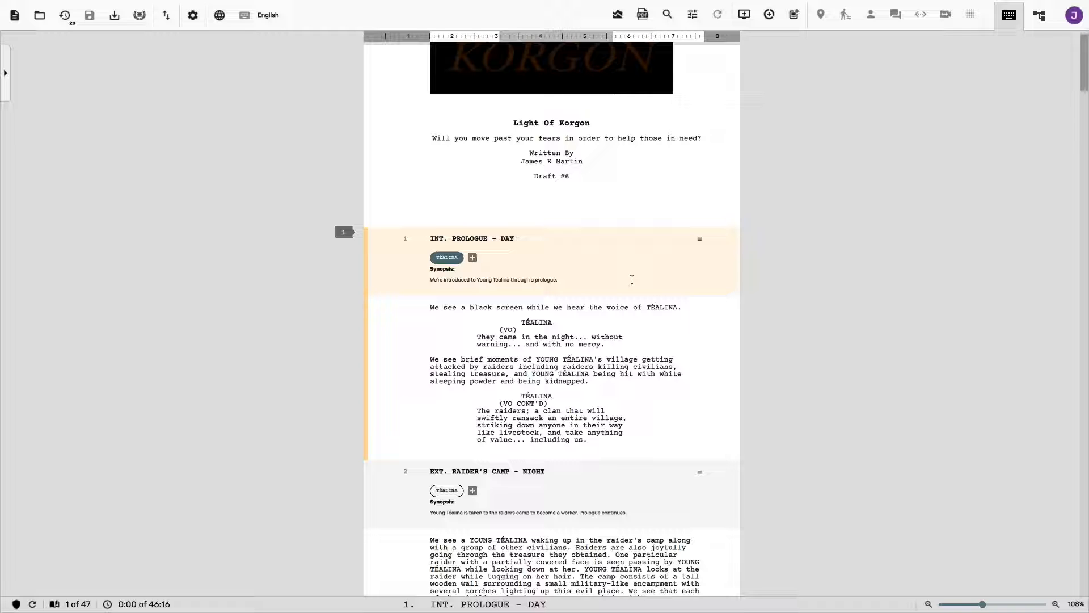
pyautogui.scroll(-1, 618, 268)
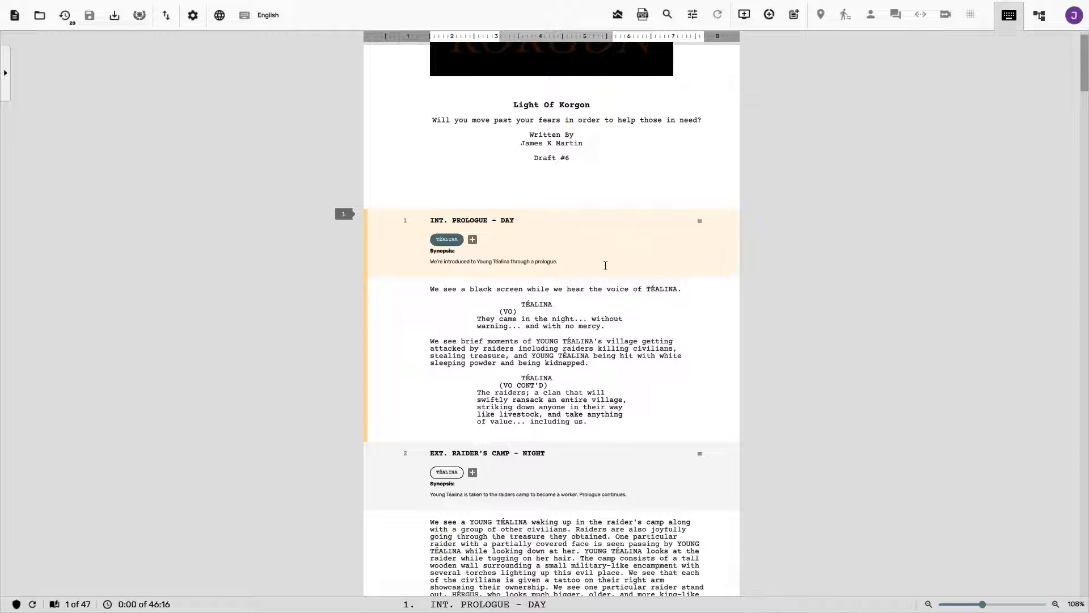
pyautogui.moveTo(605, 266); pyautogui.dragTo(439, 246)
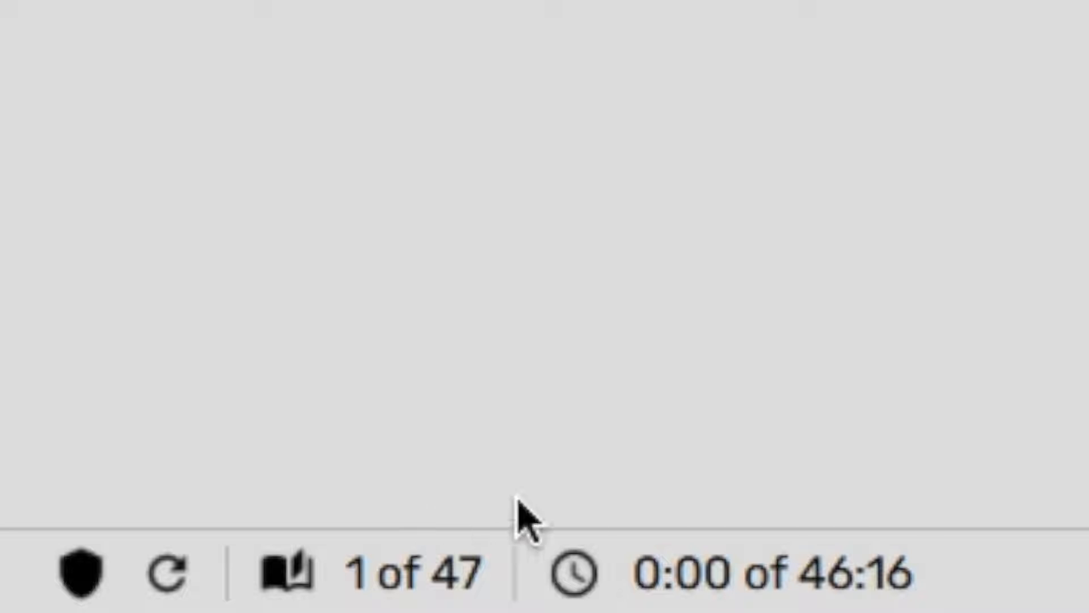
# Step: Check the page and running-time indicators with the cursor in scene 20's action and dialogue about the noise in the forest
pyautogui.moveTo(872, 576)
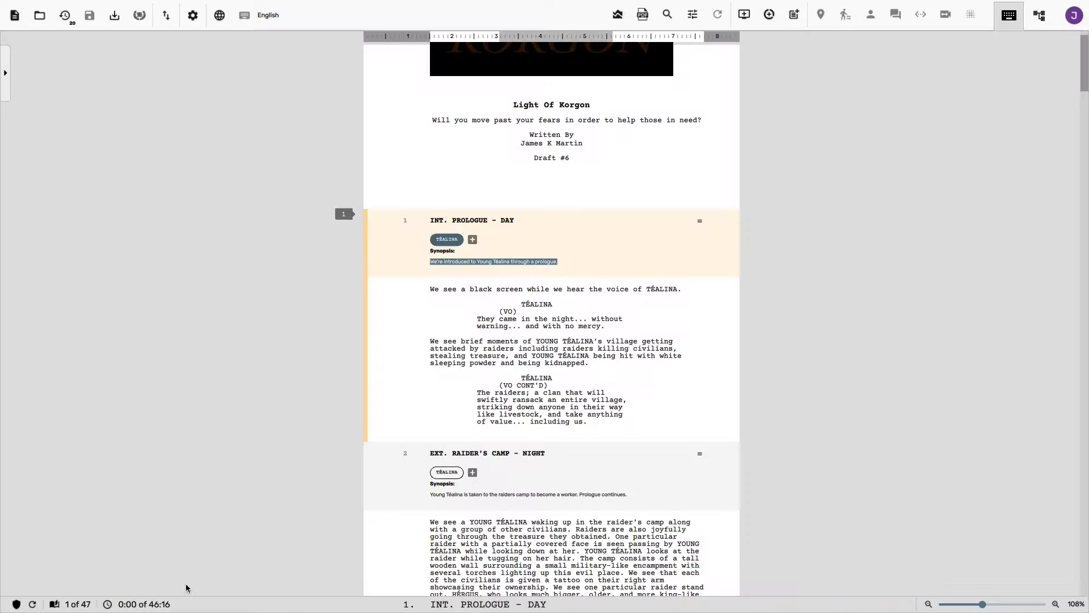
pyautogui.scroll(-20, 1000, 464)
pyautogui.scroll(-15, 185, 583)
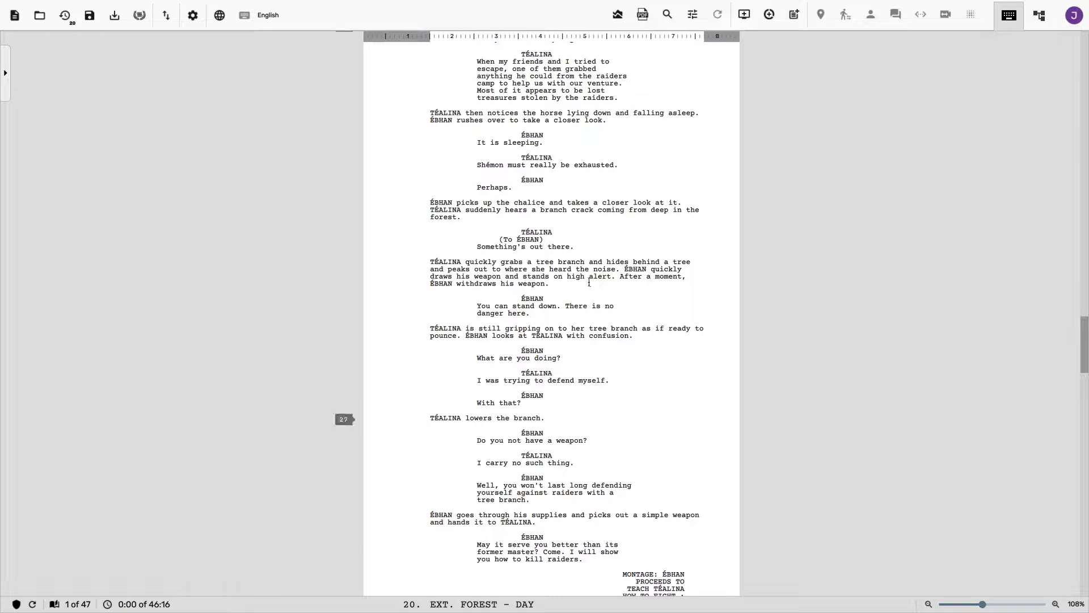
pyautogui.click(553, 283)
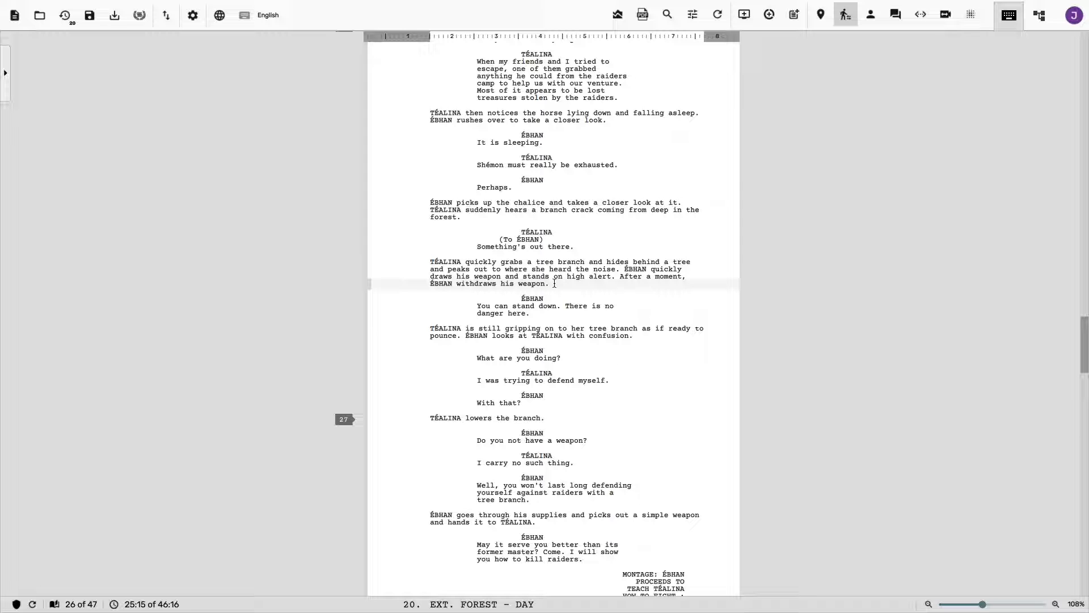
pyautogui.click(575, 248)
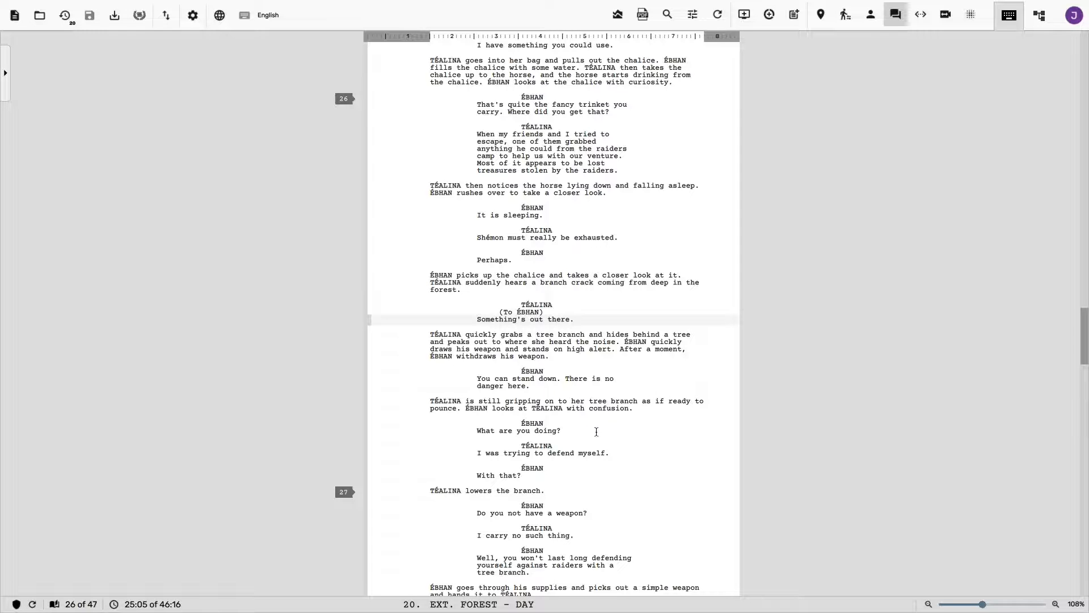
pyautogui.scroll(3, 608, 429)
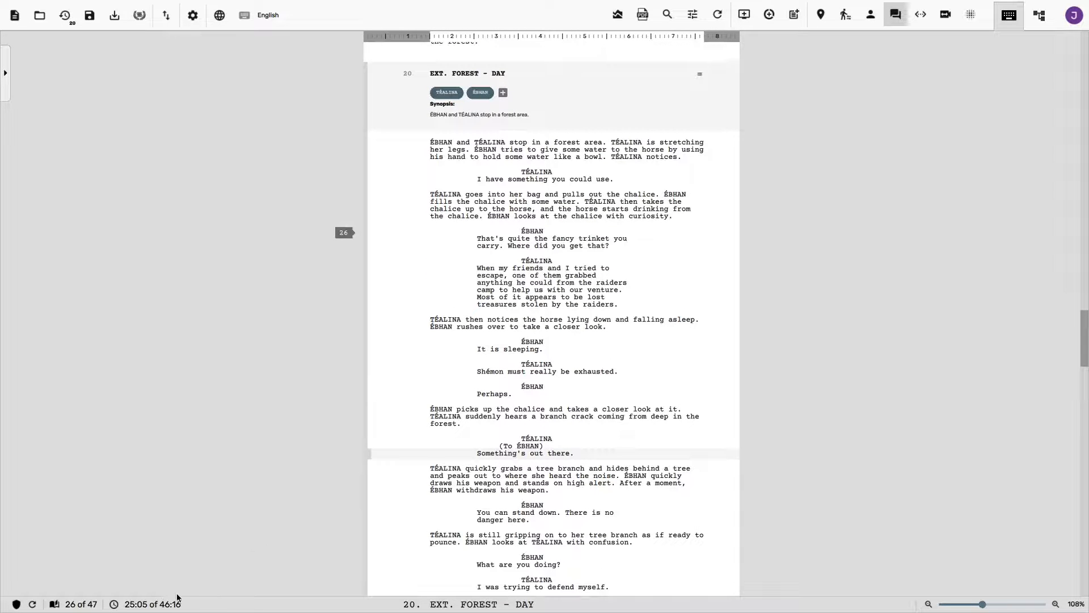
pyautogui.moveTo(189, 605)
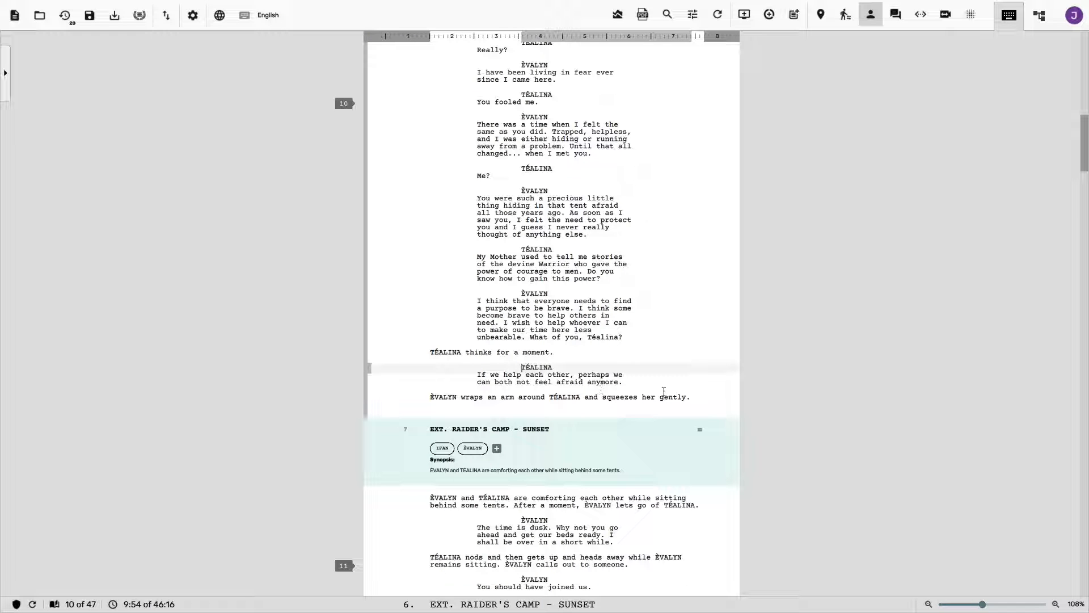
# Step: Place the cursor in scene 6's closing action line to check its timing, and look back through the earlier scenes to the title page
pyautogui.click(688, 397)
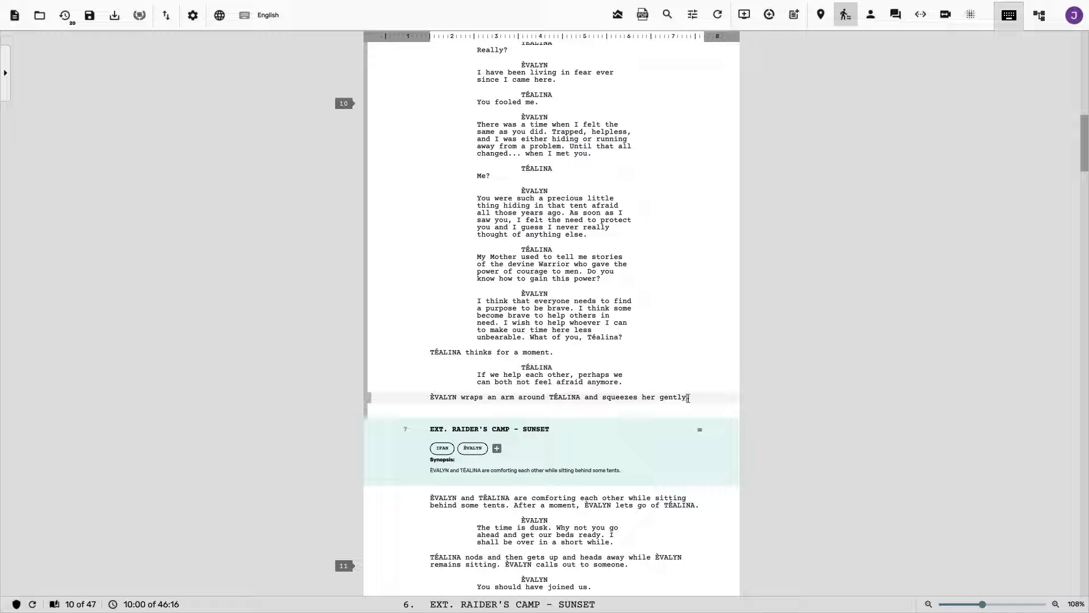
pyautogui.scroll(4, 697, 392)
pyautogui.scroll(6, 688, 390)
pyautogui.scroll(-7, 652, 389)
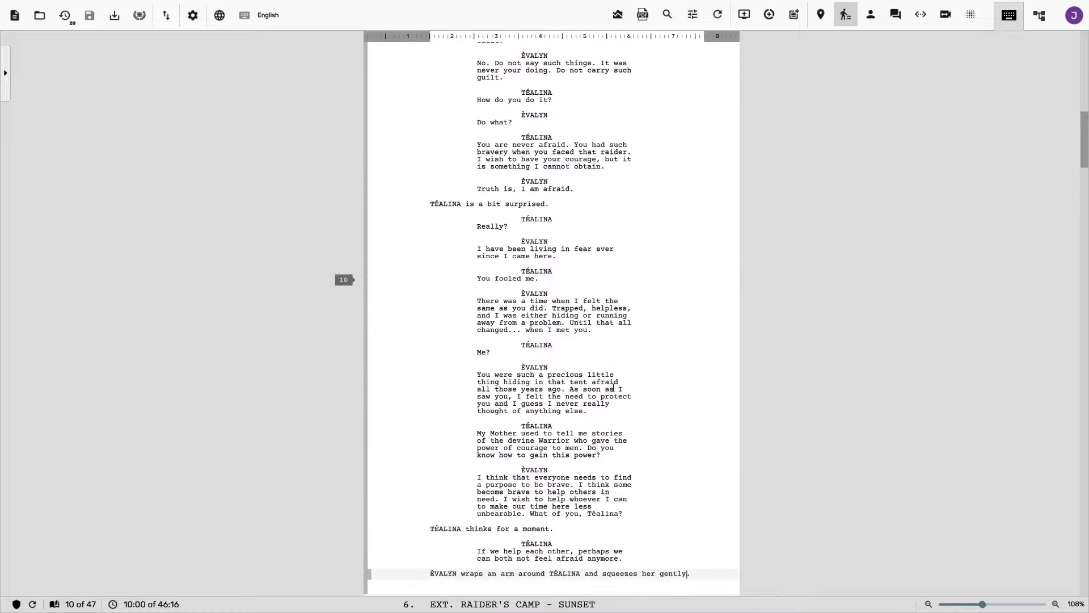
pyautogui.scroll(10, 613, 388)
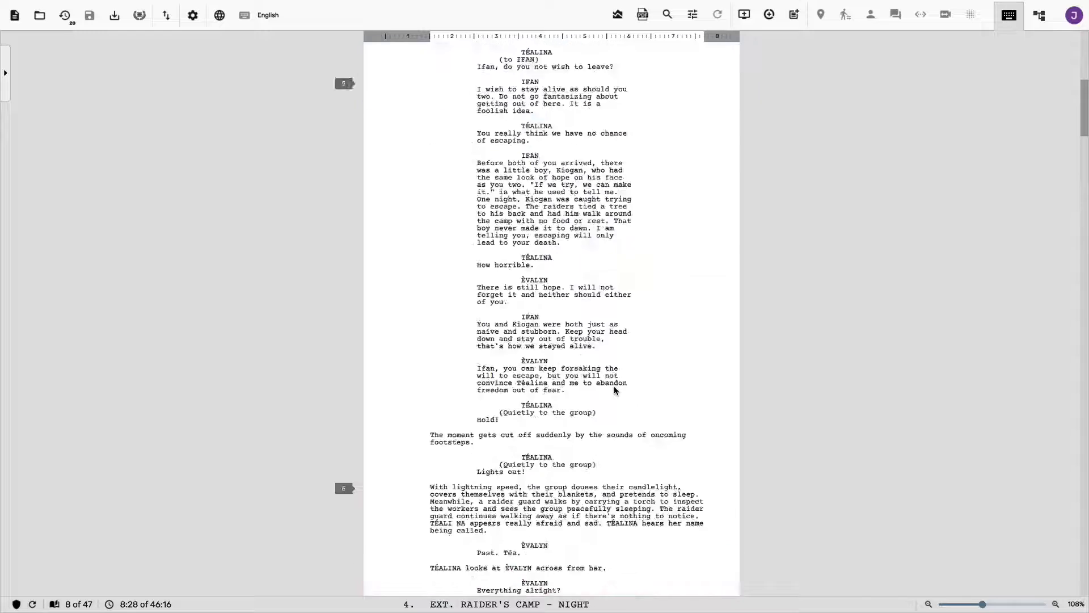
pyautogui.scroll(20, 613, 391)
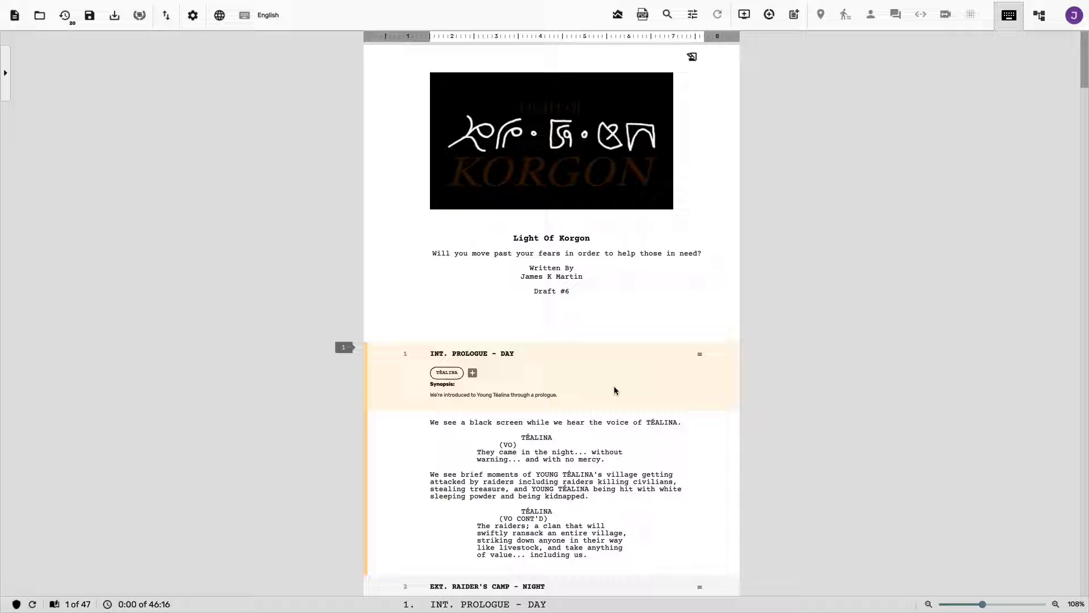
pyautogui.scroll(-10, 614, 386)
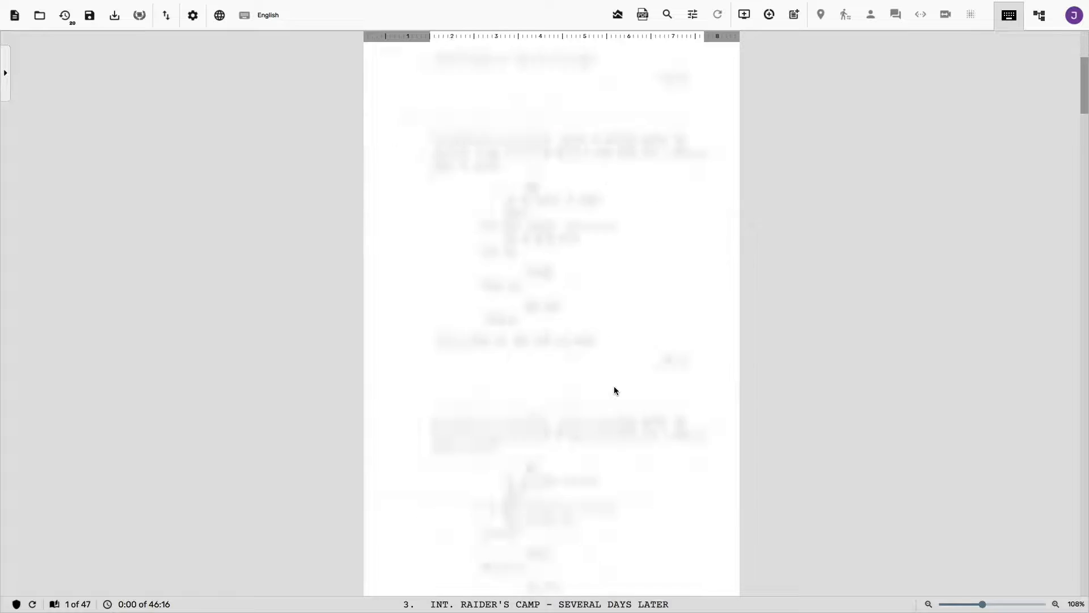
pyautogui.scroll(10, 619, 389)
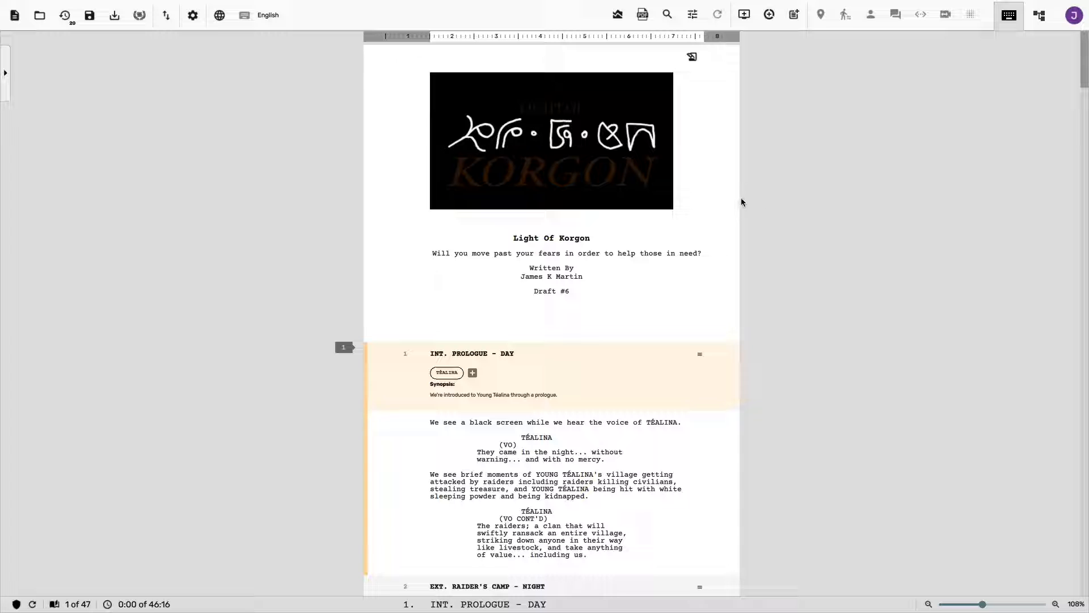
# Step: Open the title page settings and review the application settings, page setup and formatting rules
pyautogui.click(693, 58)
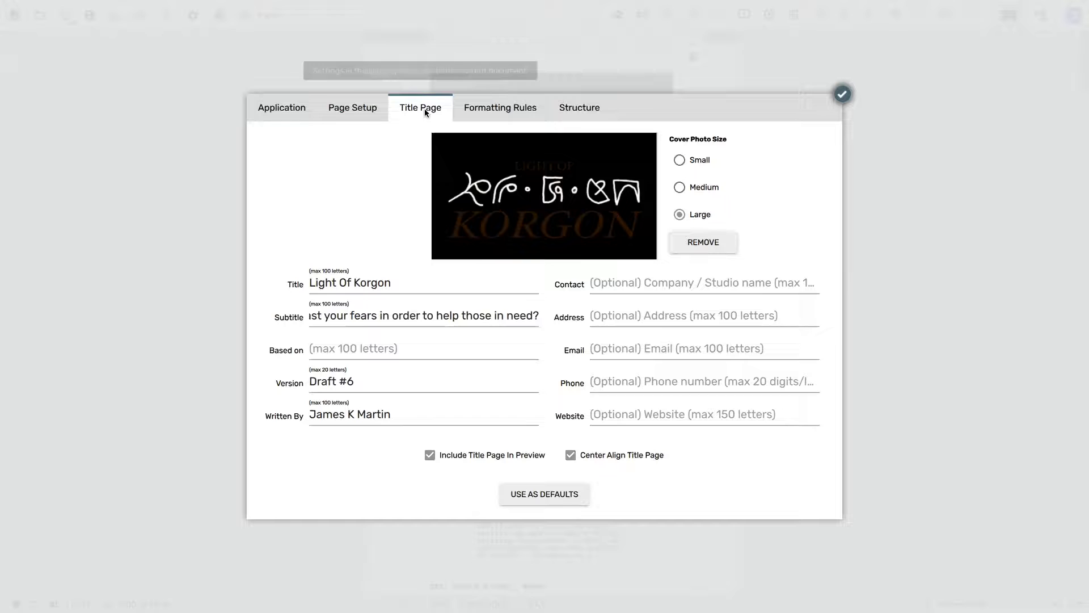
pyautogui.click(283, 109)
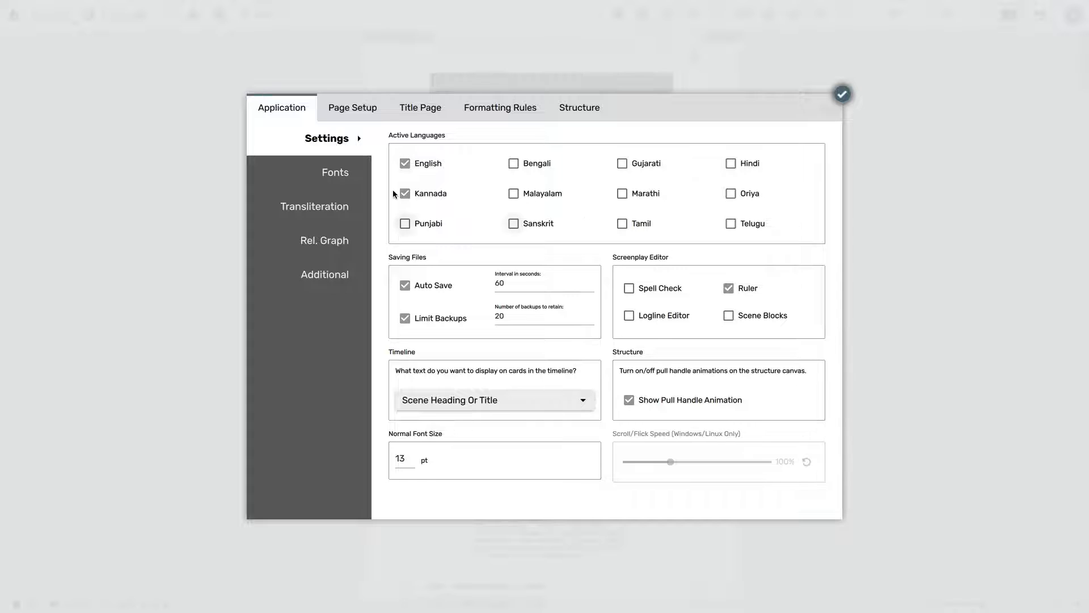
pyautogui.click(352, 108)
pyautogui.click(491, 108)
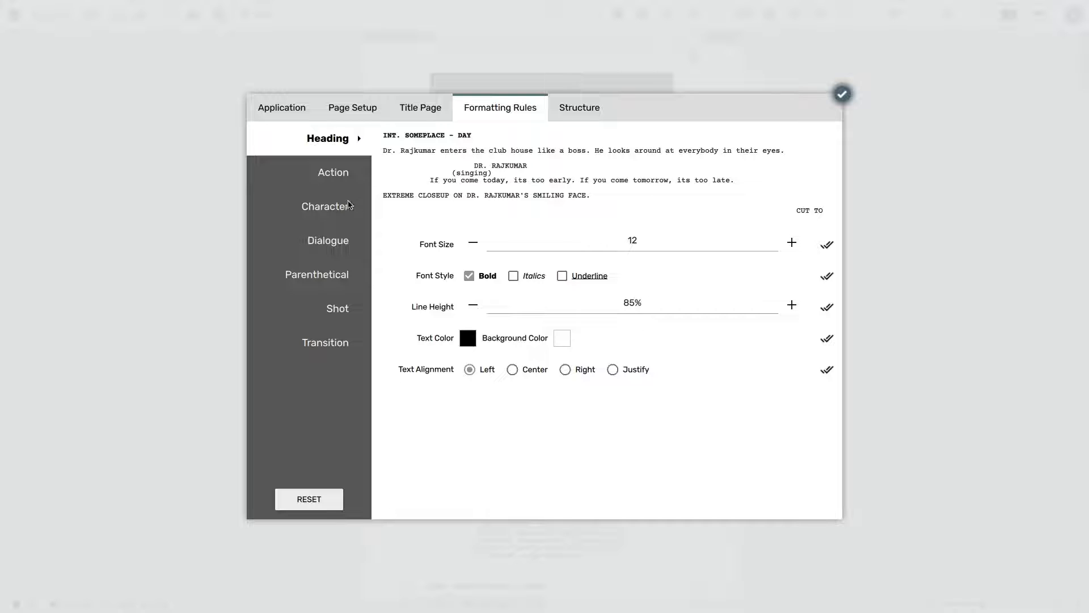
# Step: In the Character formatting rules, turn the bold font style on and back off
pyautogui.click(345, 206)
pyautogui.click(469, 302)
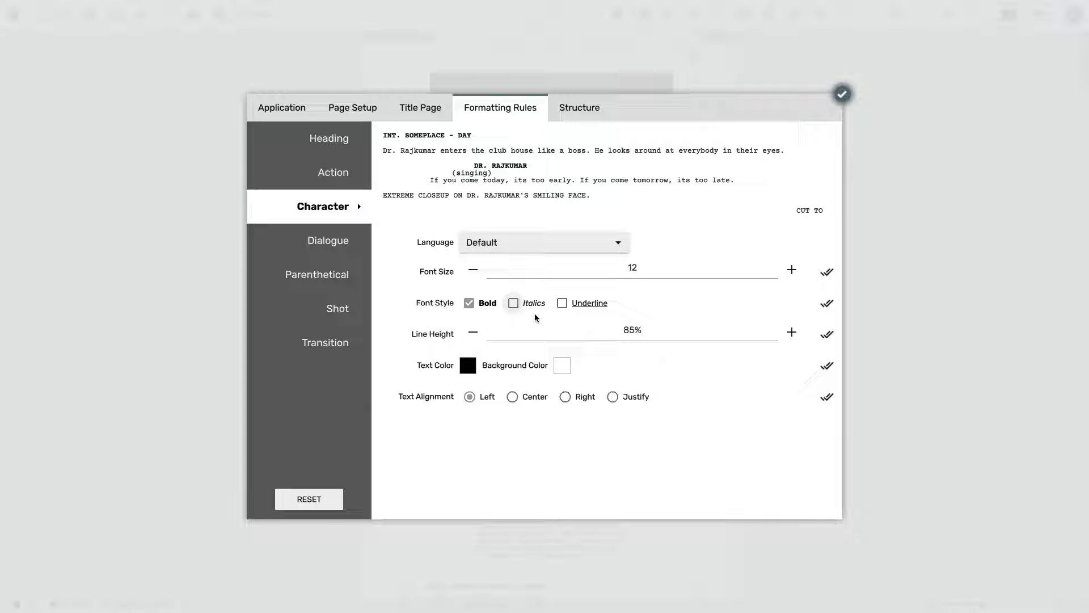
pyautogui.click(469, 303)
# Step: Set the Character font size to 15 and apply that size to all script elements
pyautogui.click(792, 270)
pyautogui.click(792, 270)
pyautogui.click(792, 270)
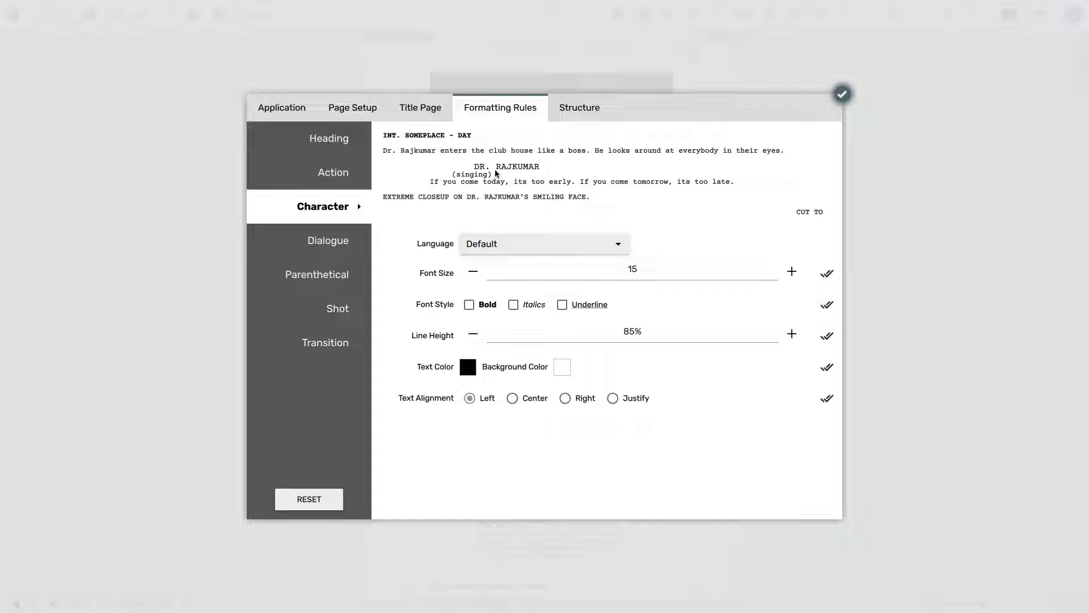
pyautogui.click(826, 273)
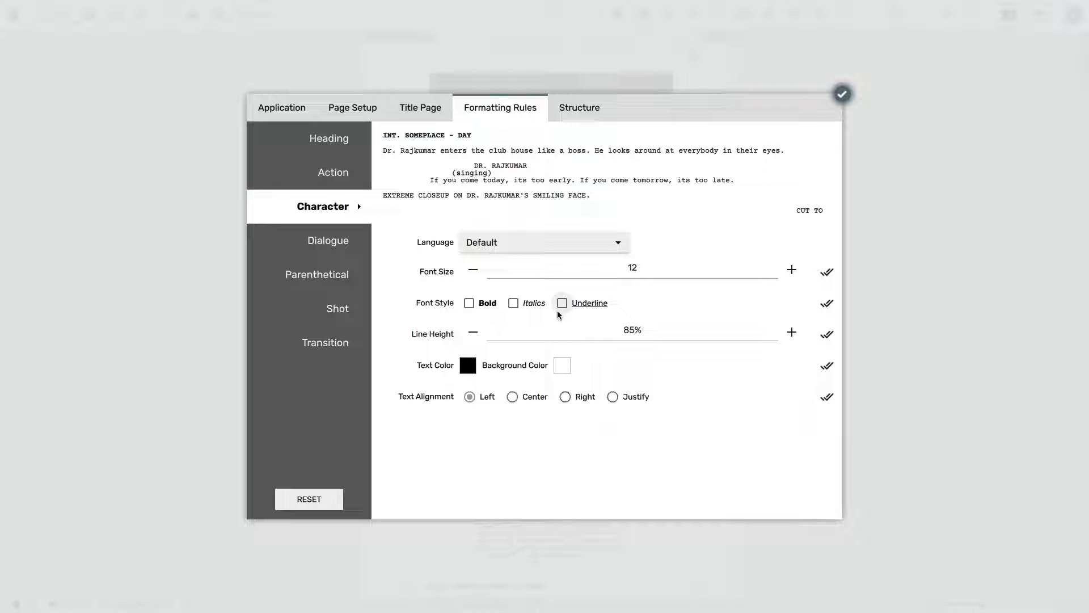
# Step: Review the document's Save The Cat structure beats, apply them, and save the screenplay
pyautogui.click(584, 117)
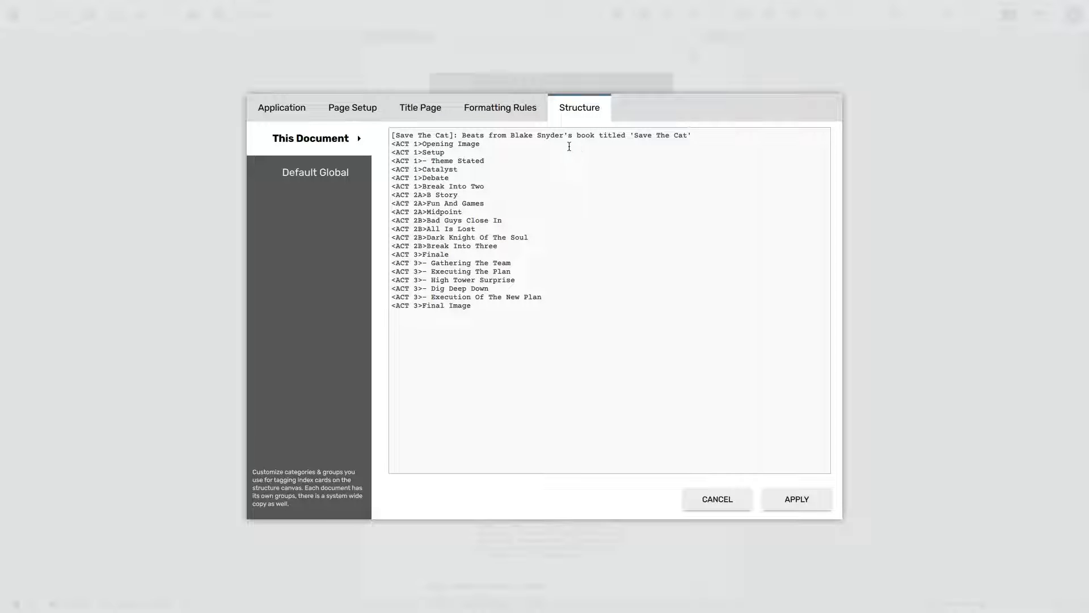
pyautogui.moveTo(441, 135); pyautogui.dragTo(486, 265)
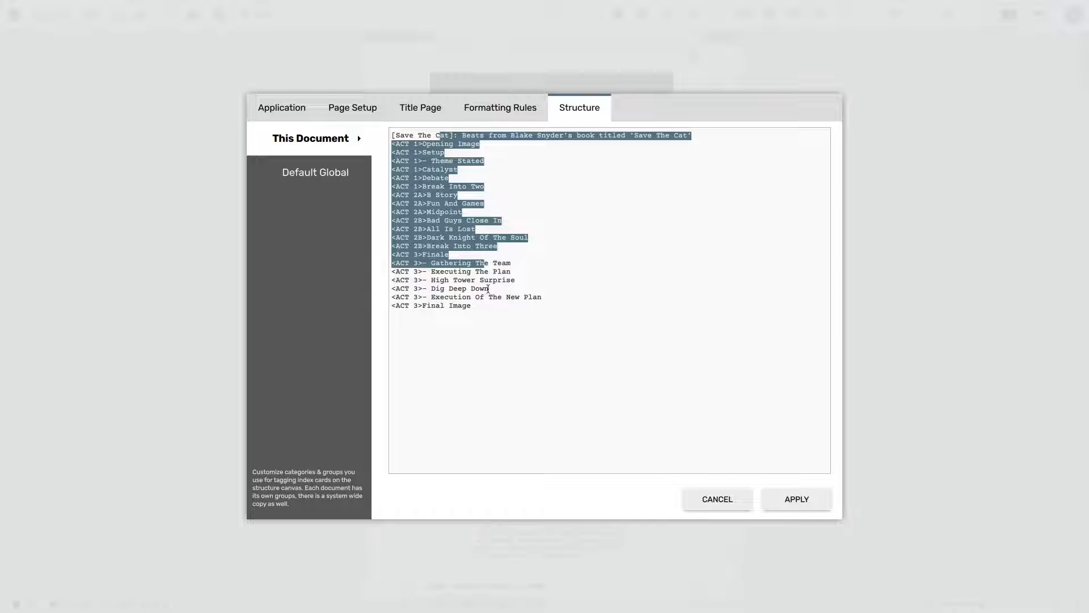
pyautogui.click(796, 499)
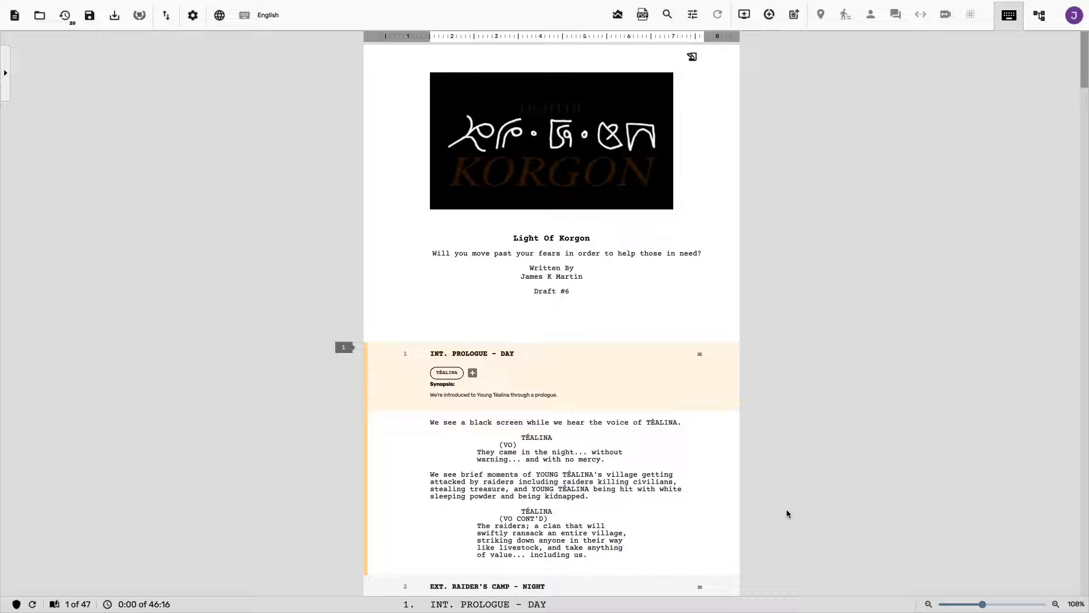
pyautogui.click(90, 15)
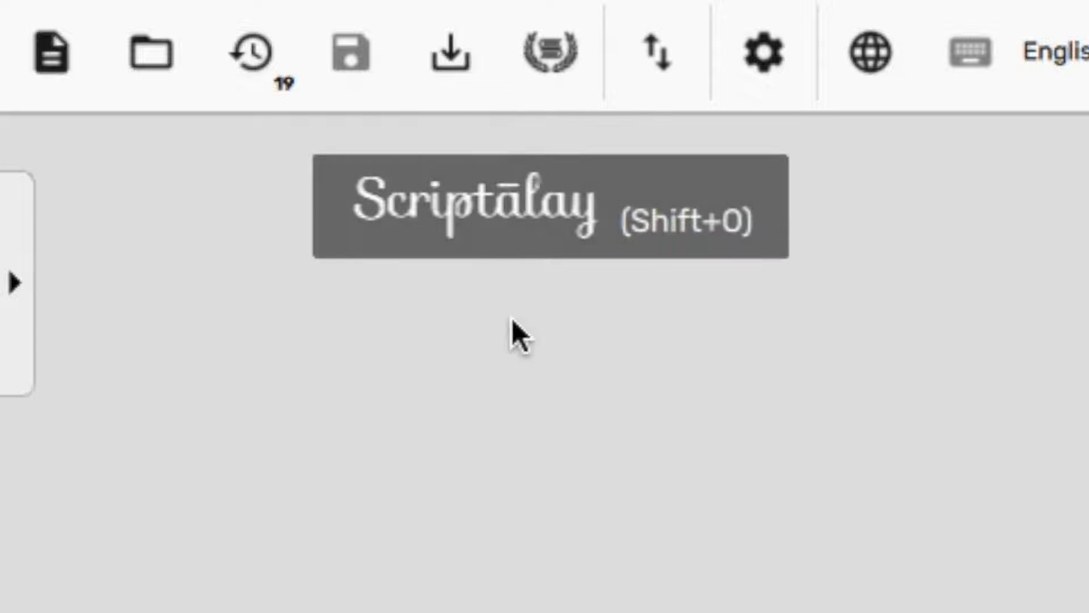
# Step: Browse the Scriptalay repository's available screenplays and close it without opening one
pyautogui.click(541, 42)
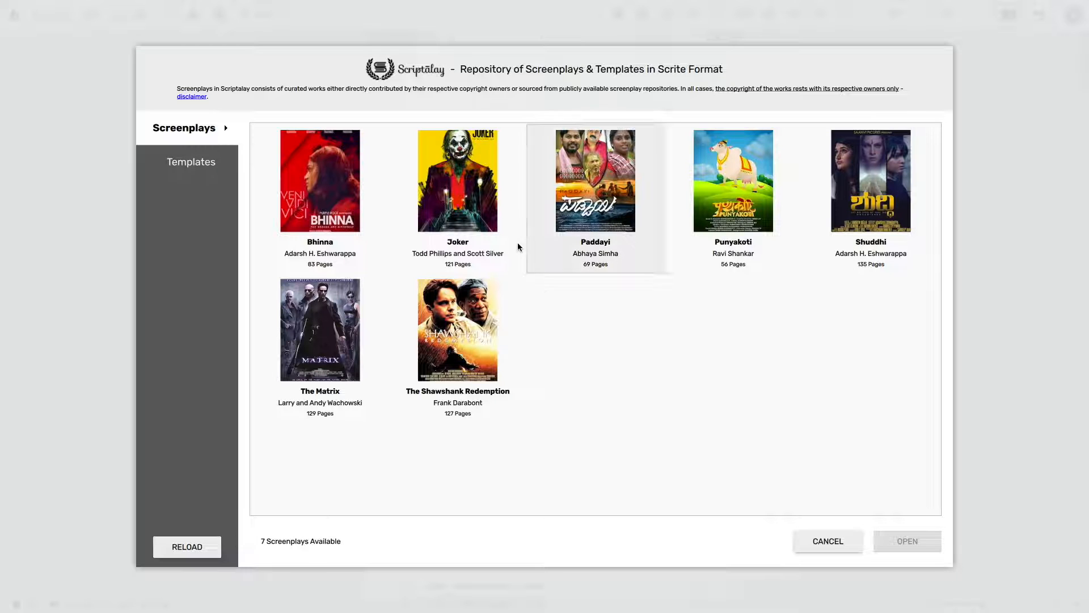
pyautogui.moveTo(481, 365)
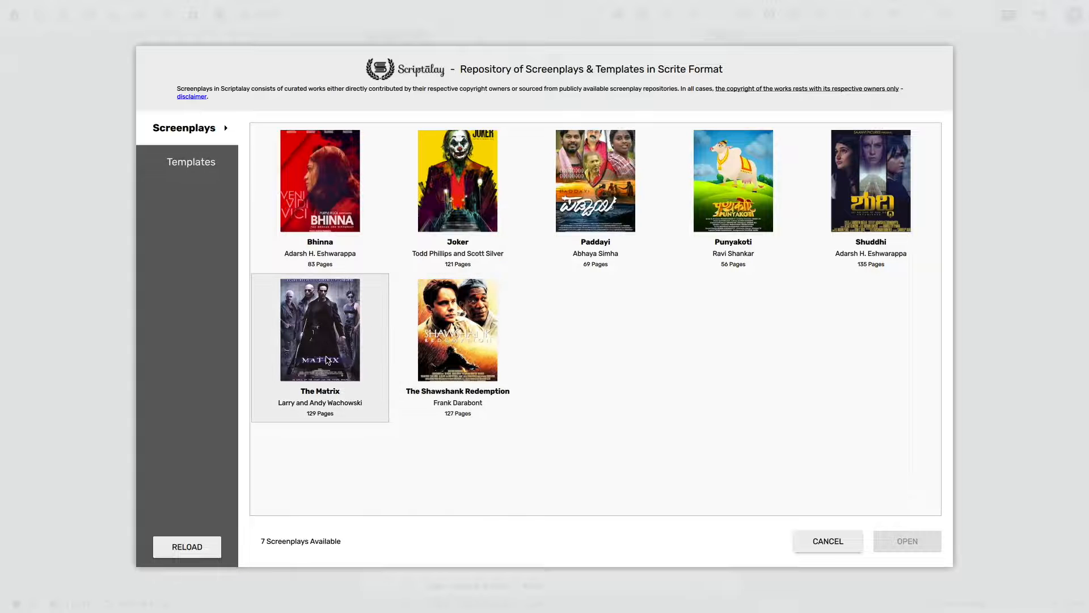
pyautogui.moveTo(328, 360)
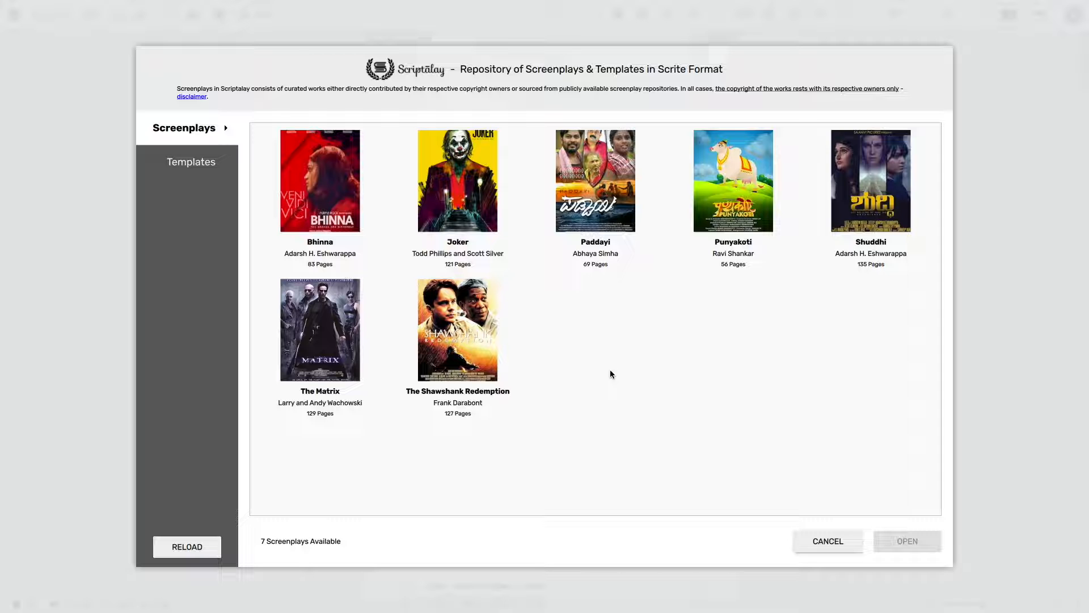
pyautogui.click(828, 541)
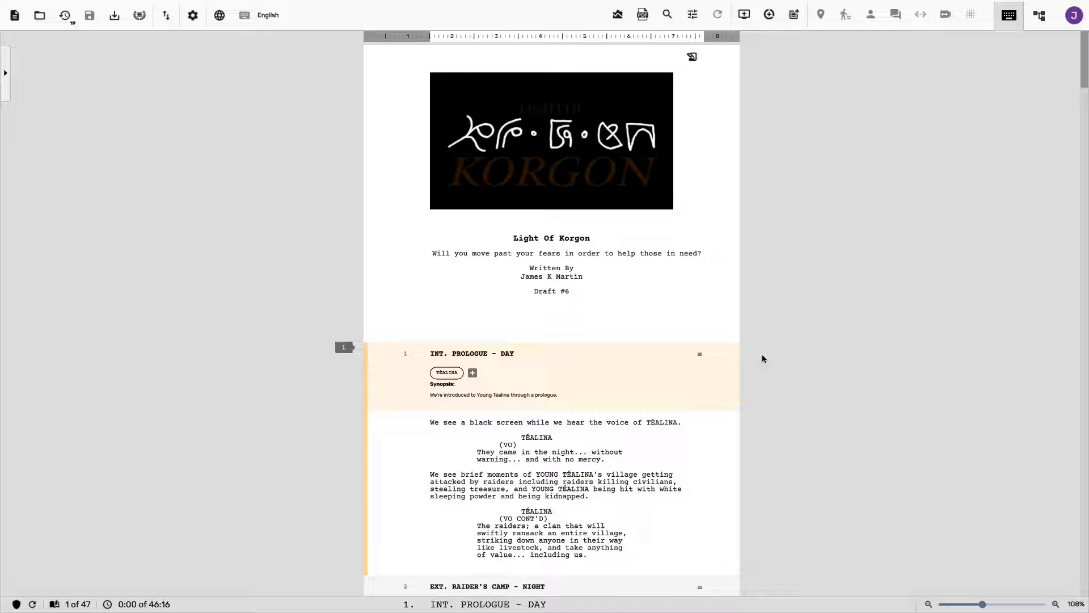
# Step: Open the statistics report settings and review the basic options and the characters available for the presence graphs
pyautogui.scroll(-1, 726, 237)
pyautogui.scroll(1, 726, 237)
pyautogui.click(618, 15)
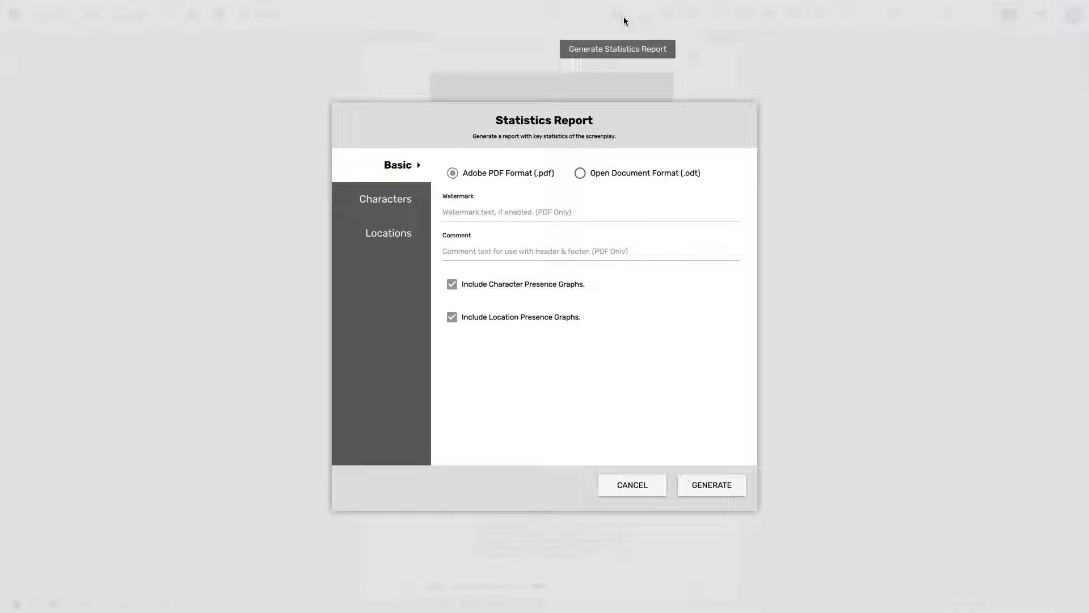
pyautogui.click(413, 201)
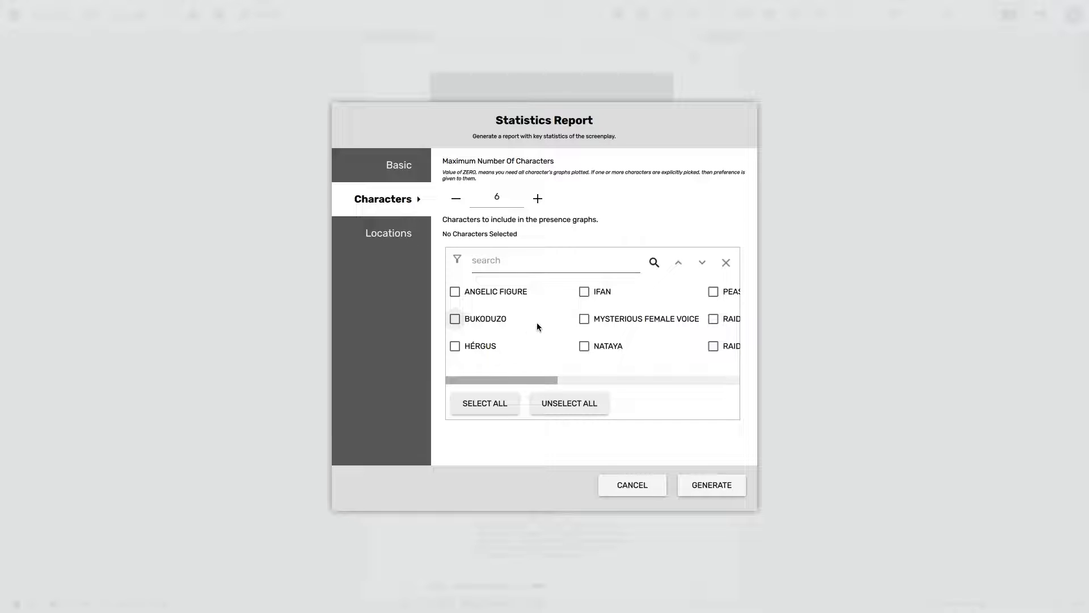
pyautogui.hscroll(5, 526, 325)
pyautogui.hscroll(-5, 539, 322)
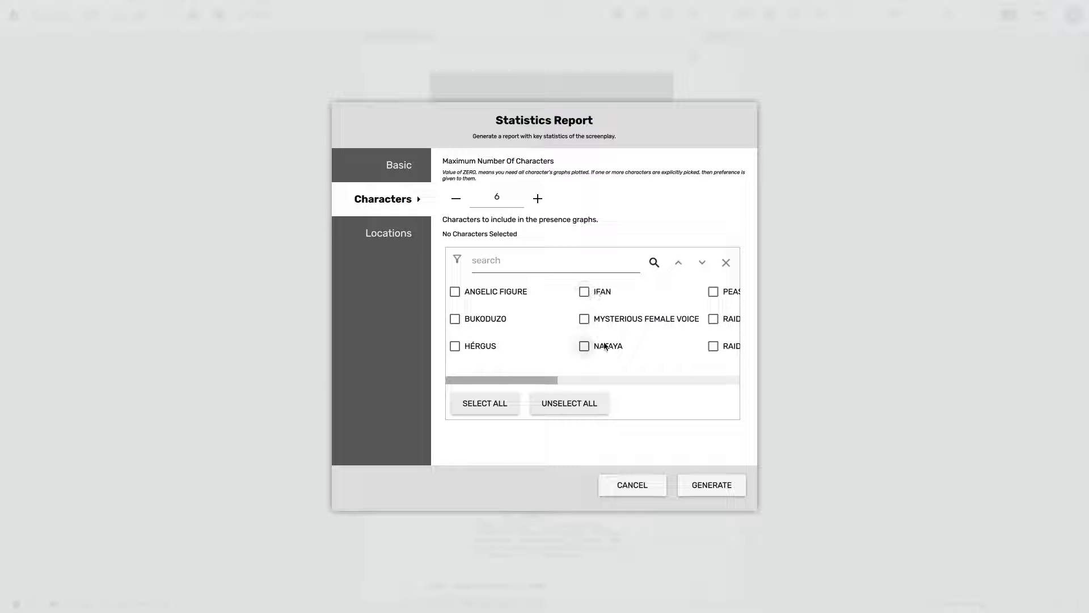
# Step: Review the locations available for the presence graphs and the basic options, and close the statistics report without generating it
pyautogui.click(387, 235)
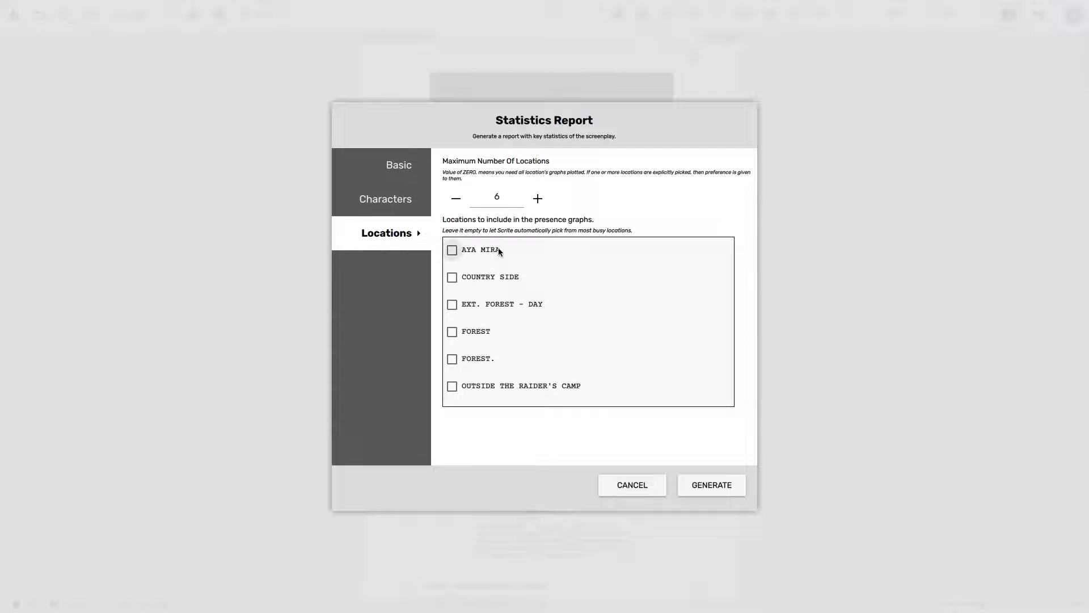
pyautogui.scroll(-2, 498, 252)
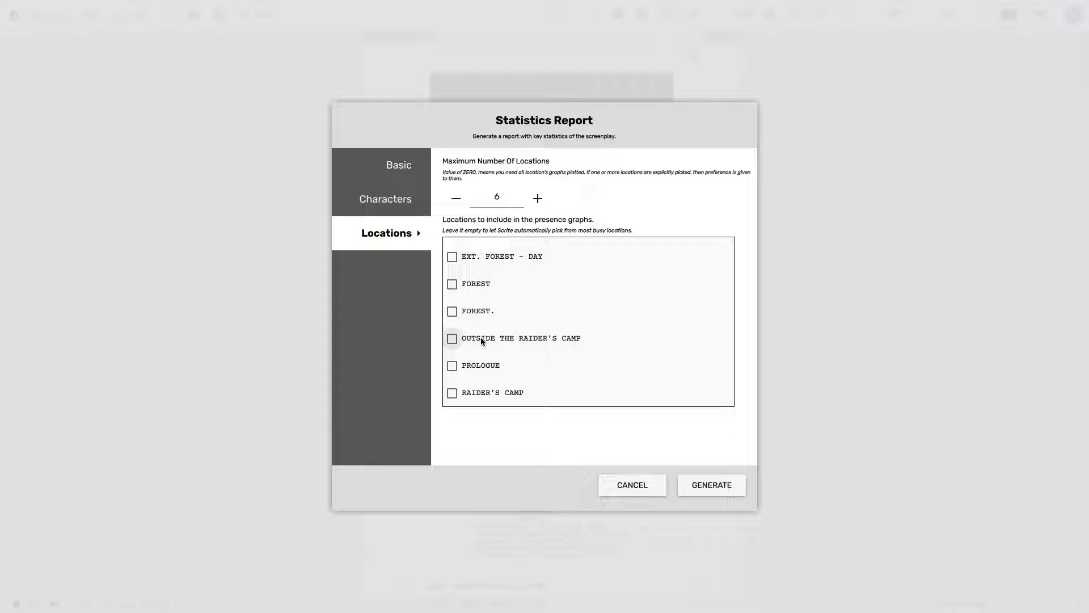
pyautogui.scroll(2, 485, 335)
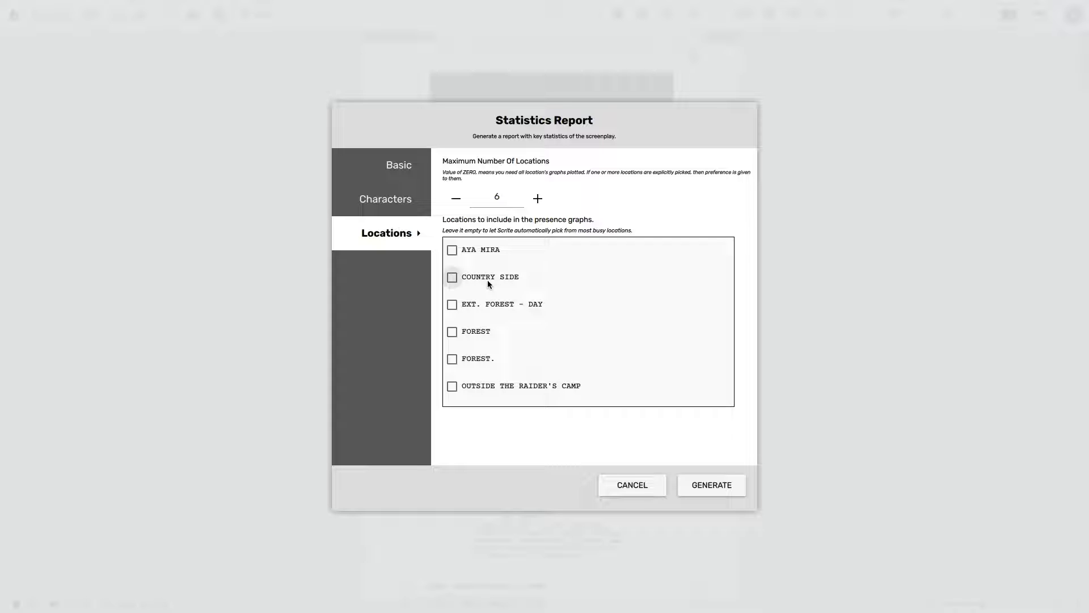
pyautogui.scroll(-2, 488, 280)
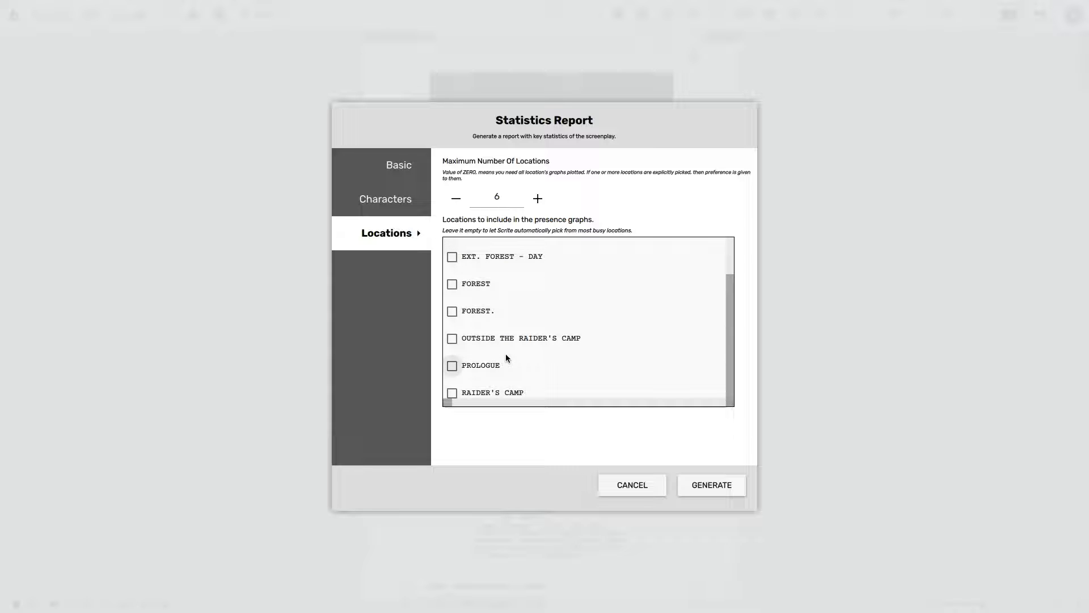
pyautogui.click(410, 169)
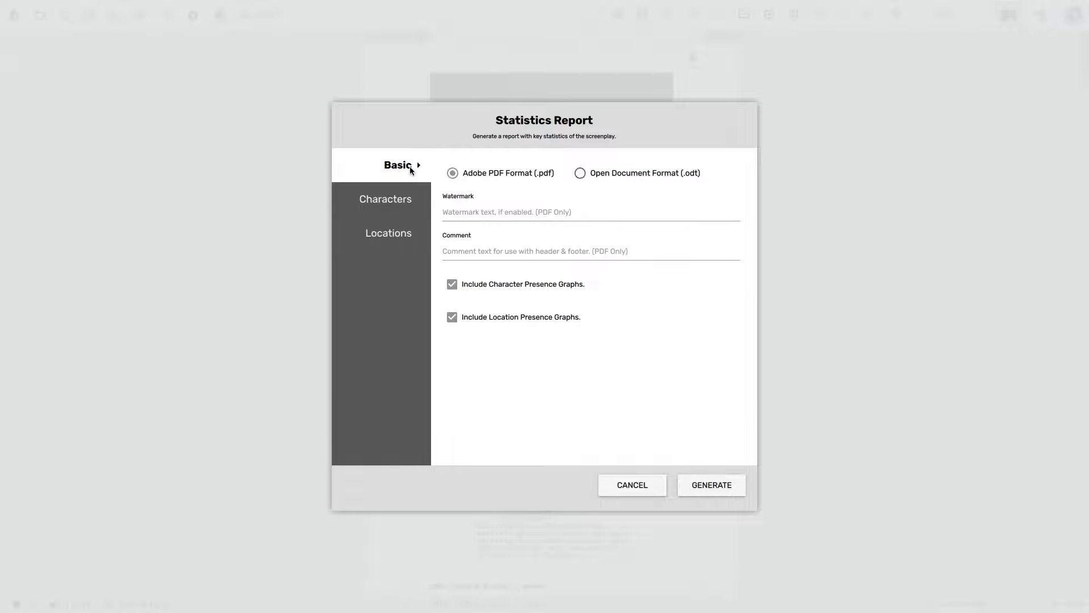
pyautogui.click(641, 486)
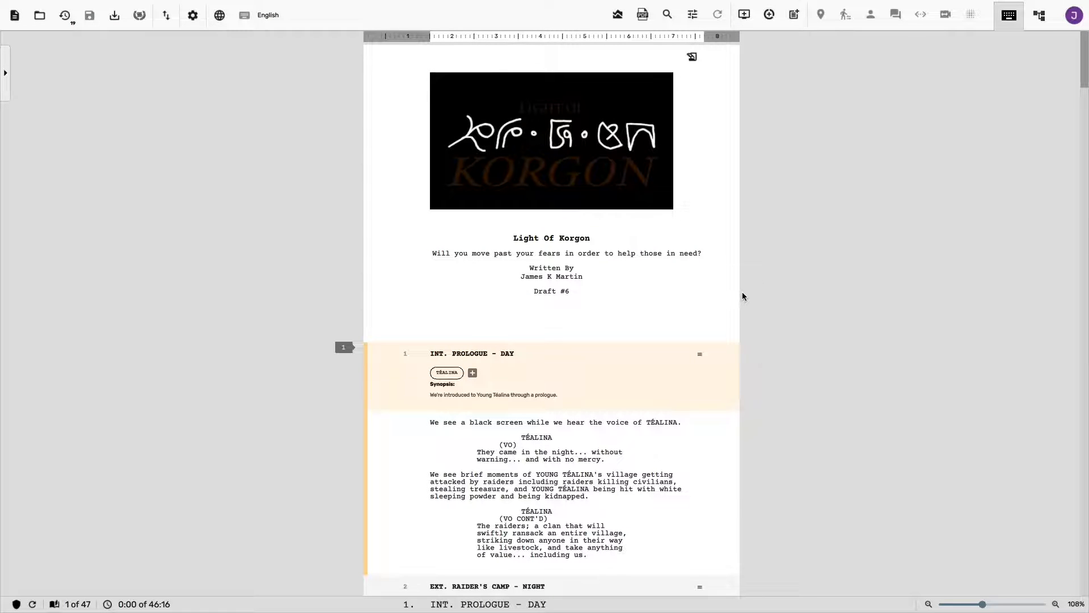
# Step: Look through the screenplay pages from the title page to scene 15, EXT. AYA MIRA - MORNING, and return to the beginning
pyautogui.scroll(-12, 742, 295)
pyautogui.scroll(-6, 742, 296)
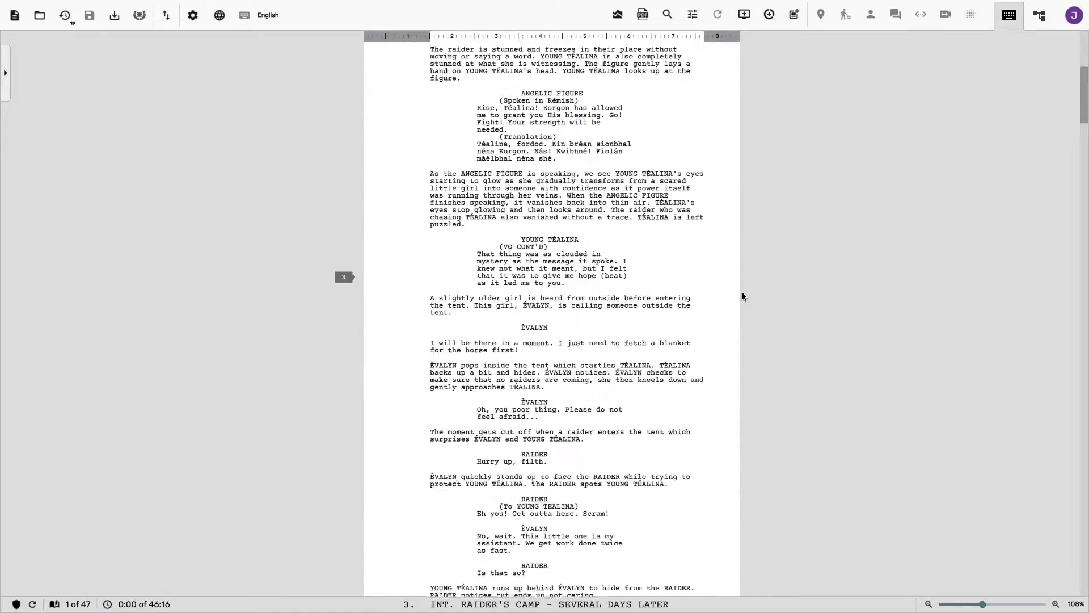
pyautogui.scroll(18, 742, 296)
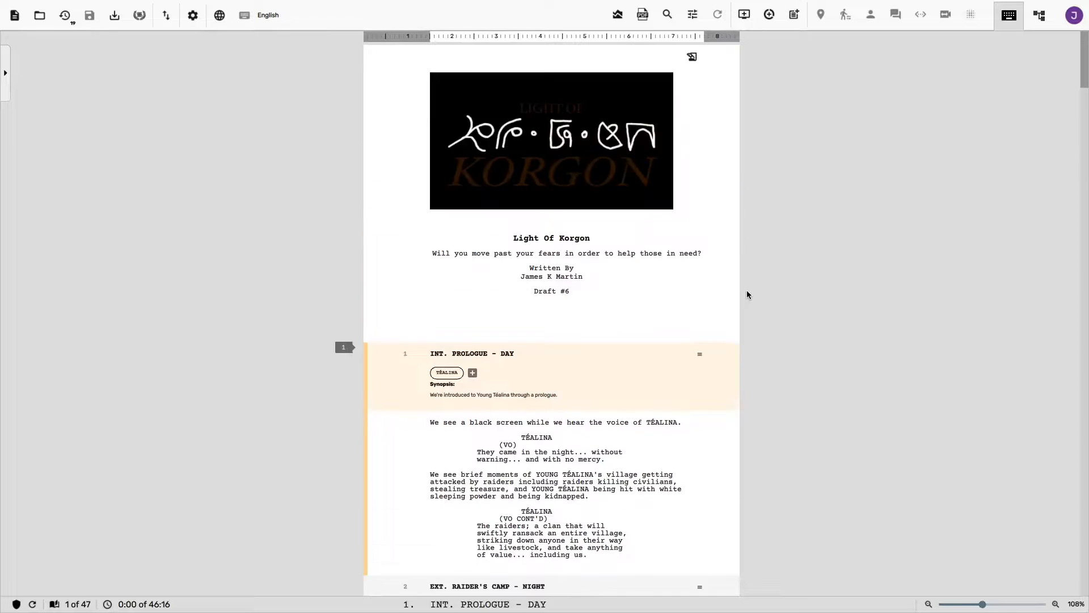
pyautogui.scroll(-20, 743, 292)
pyautogui.scroll(-20, 747, 294)
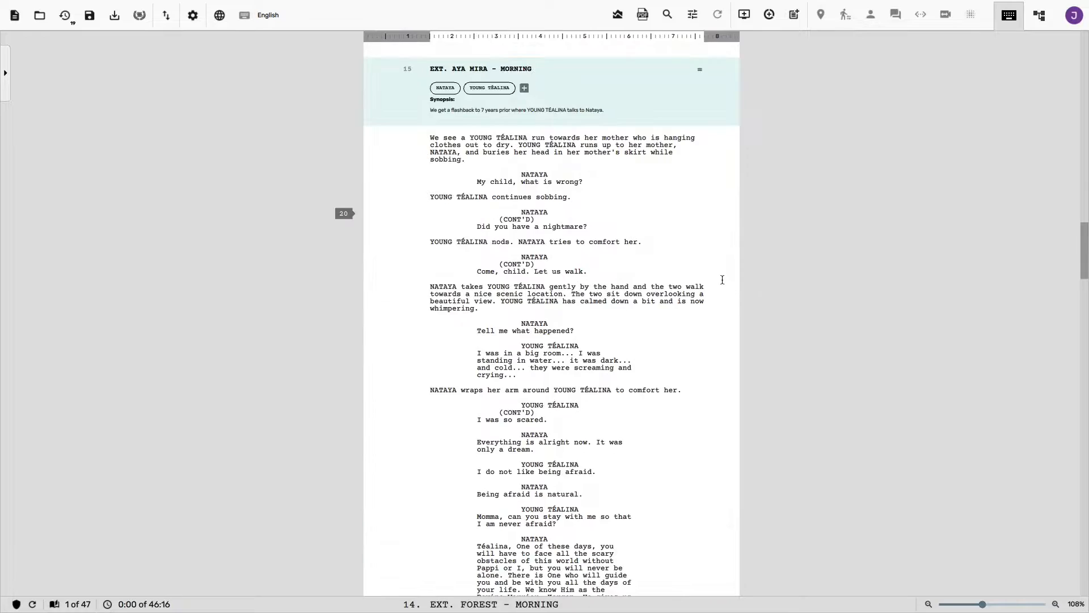
pyautogui.scroll(-3, 723, 280)
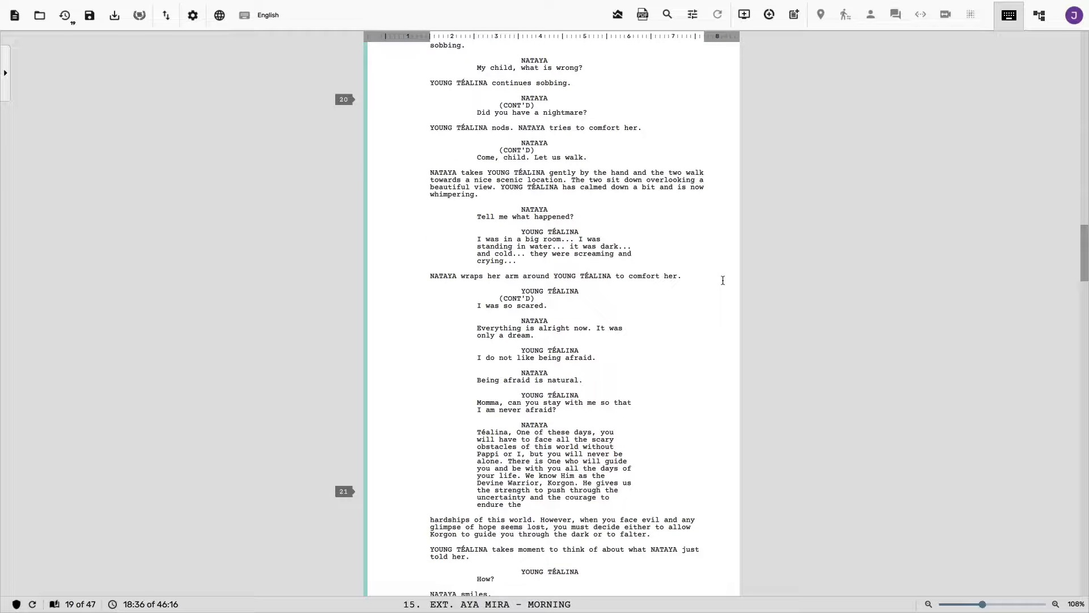
pyautogui.scroll(-5, 722, 280)
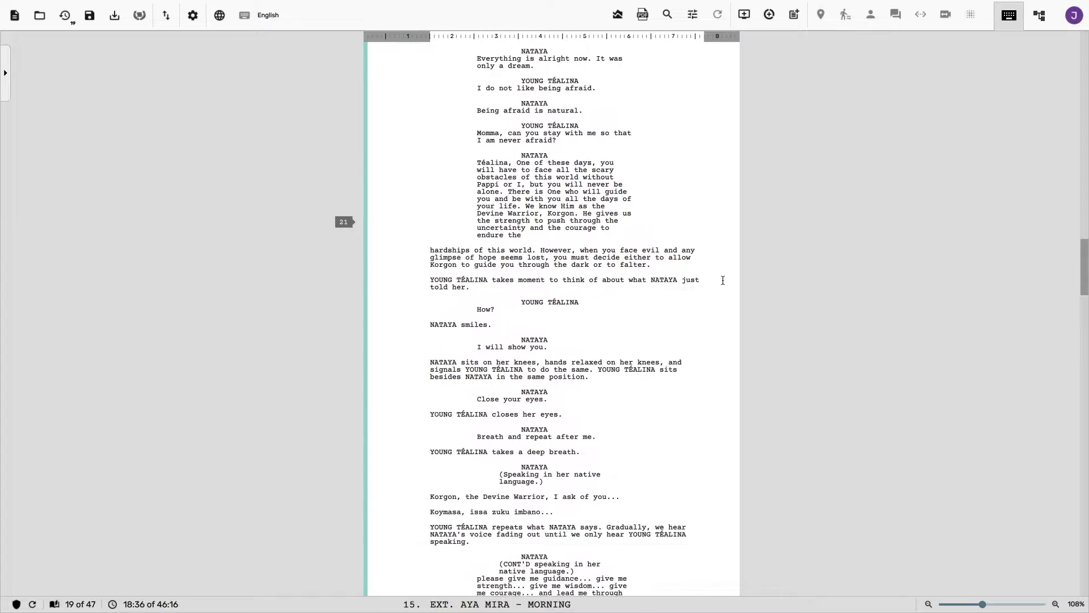
pyautogui.scroll(20, 723, 280)
pyautogui.scroll(10, 723, 284)
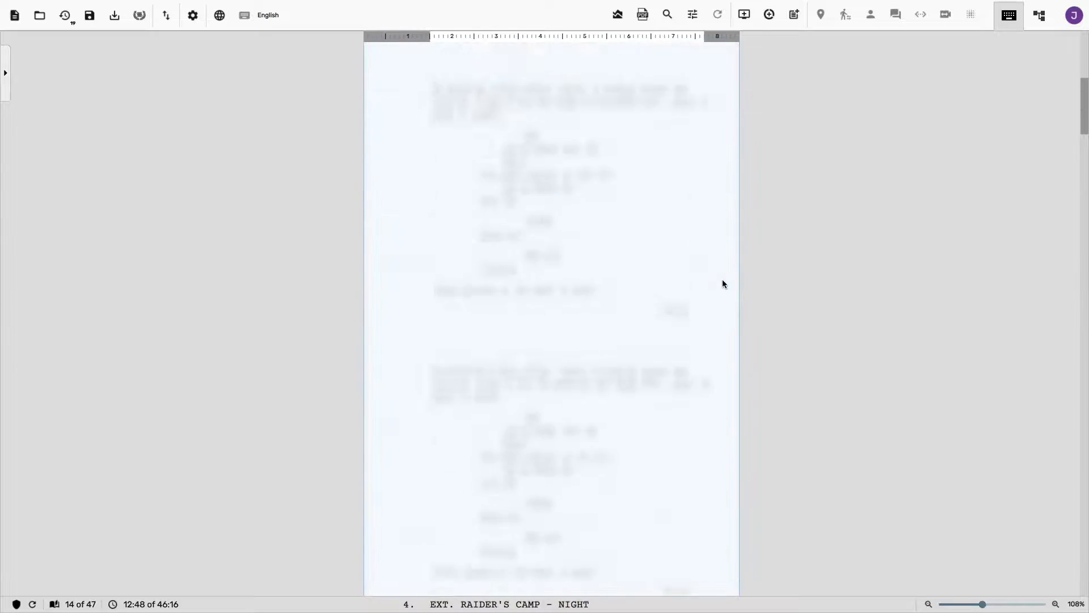
pyautogui.scroll(15, 723, 284)
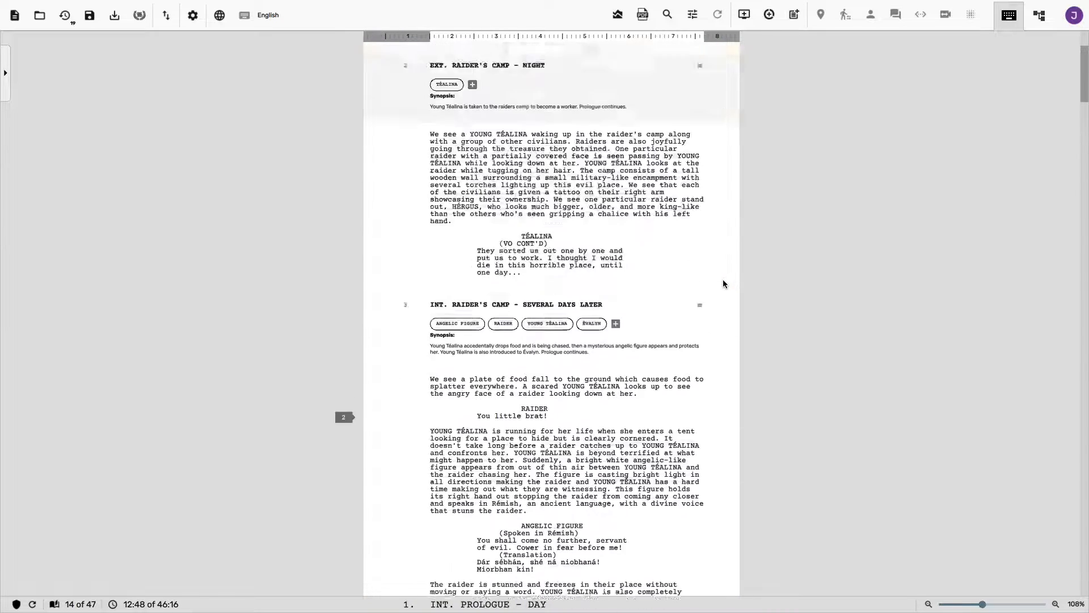
pyautogui.scroll(5, 723, 283)
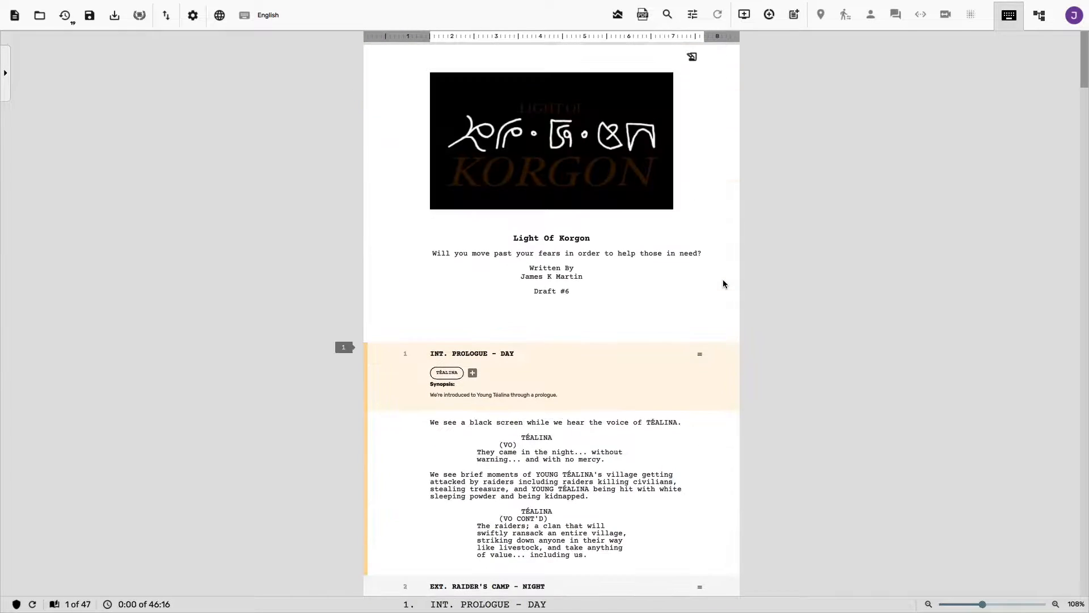
pyautogui.scroll(-2, 737, 272)
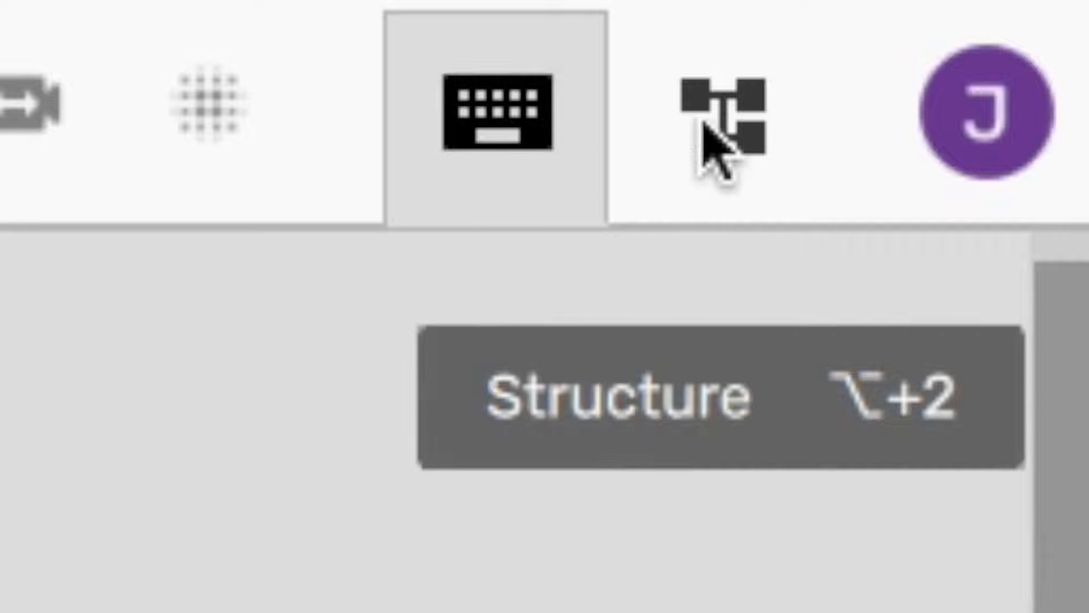
# Step: Switch to the structure view and select the word "small" in scene 2's action paragraph
pyautogui.click(750, 108)
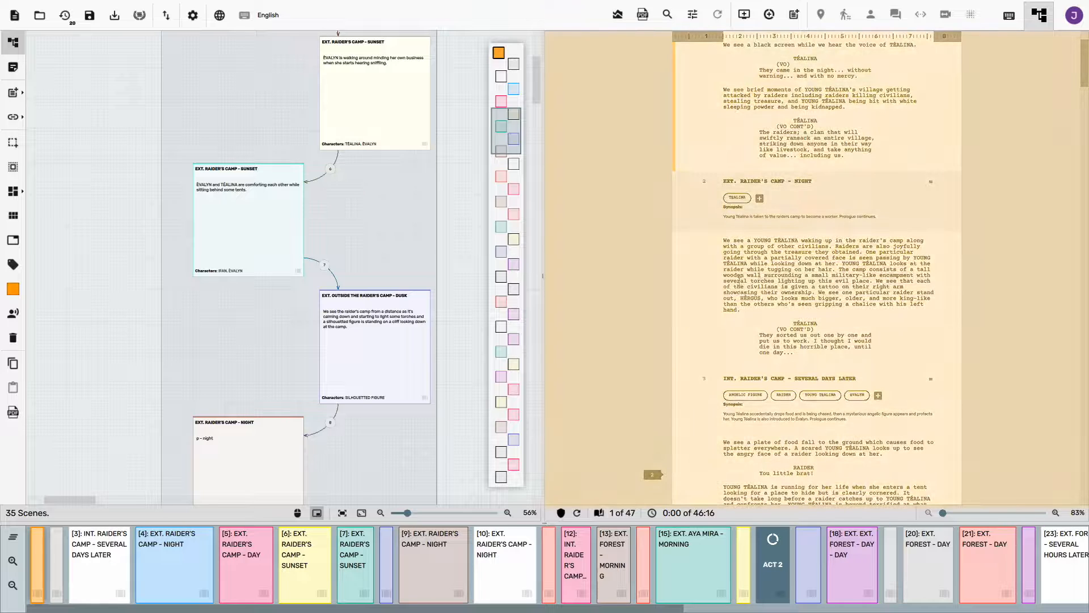
pyautogui.click(803, 288)
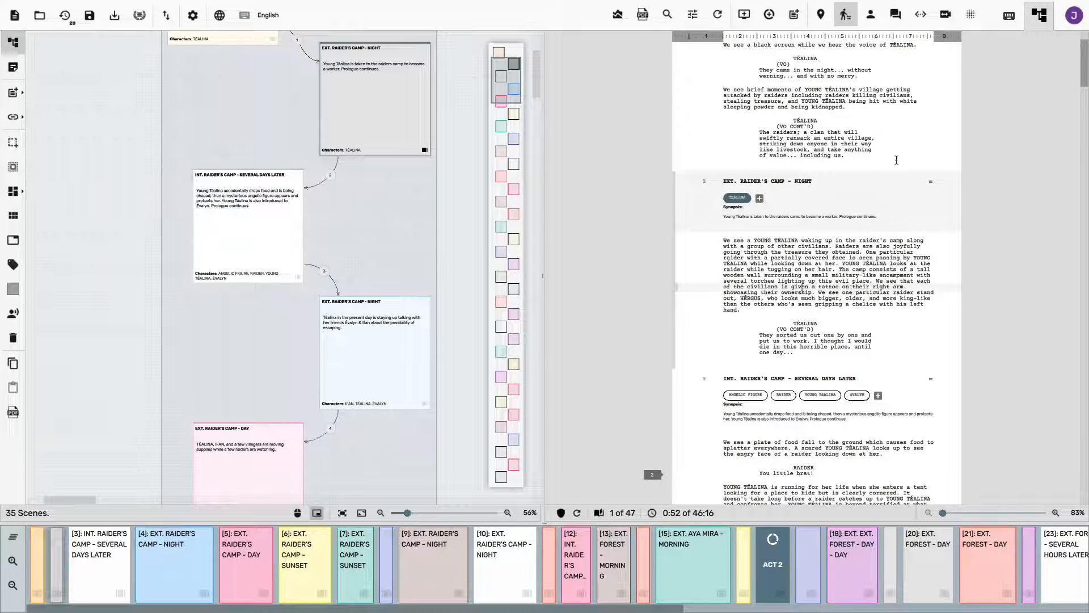
pyautogui.doubleClick(817, 276)
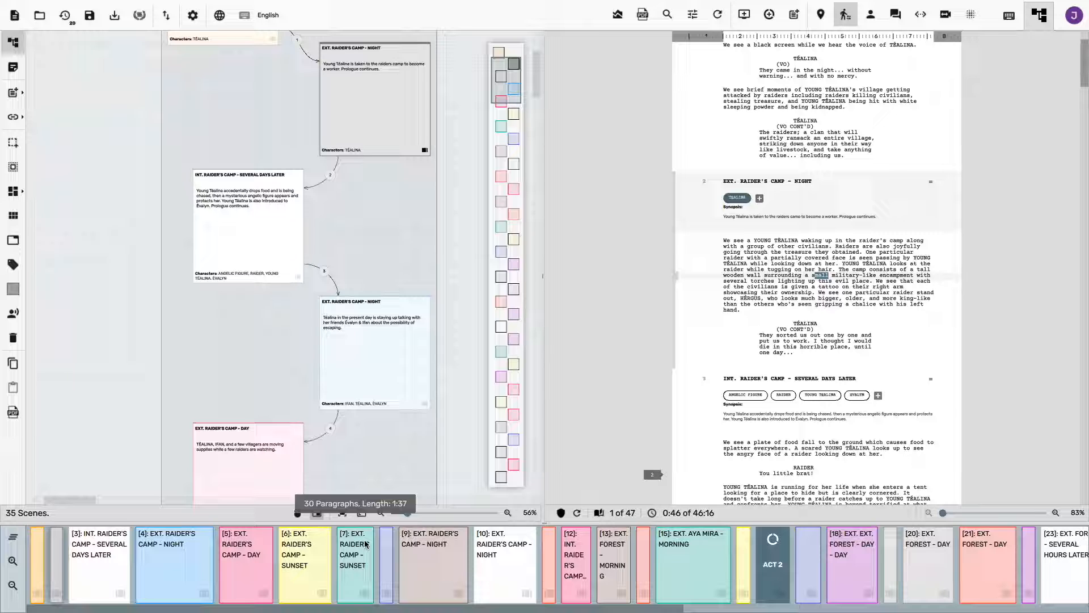
# Step: Examine the scene timeline through Acts 2 and 3, and place the cursor in scene 2's action paragraph before "evil place"
pyautogui.hscroll(5, 460, 548)
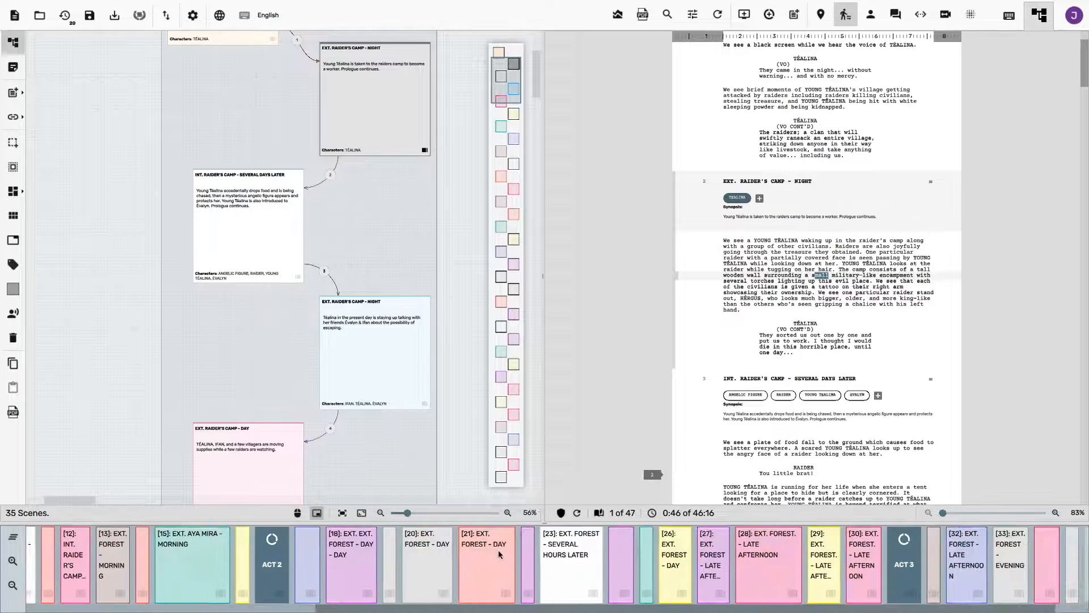
pyautogui.hscroll(-5, 499, 553)
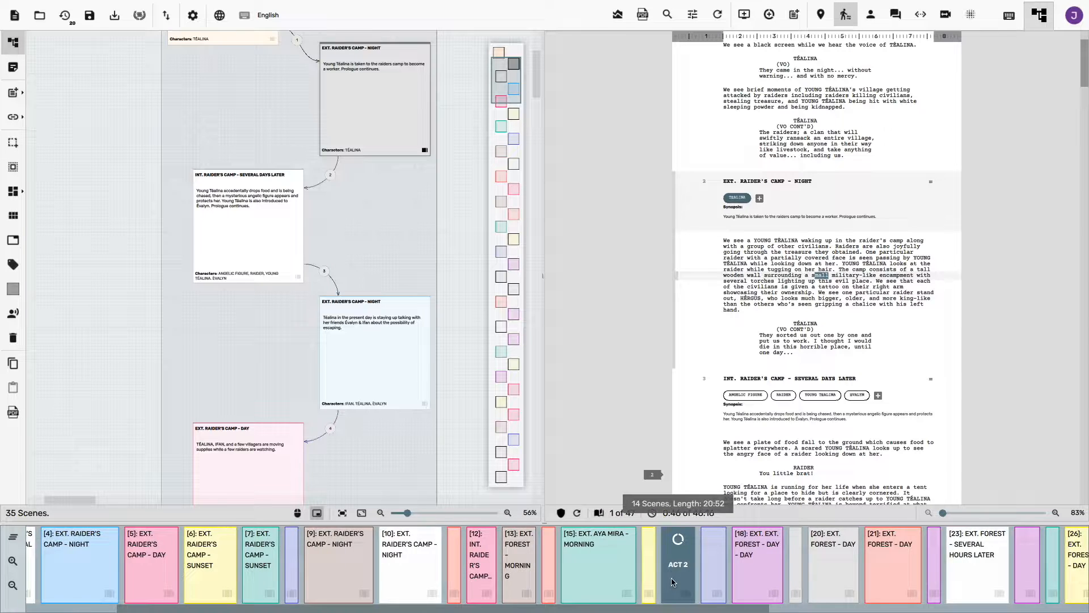
pyautogui.hscroll(5, 672, 578)
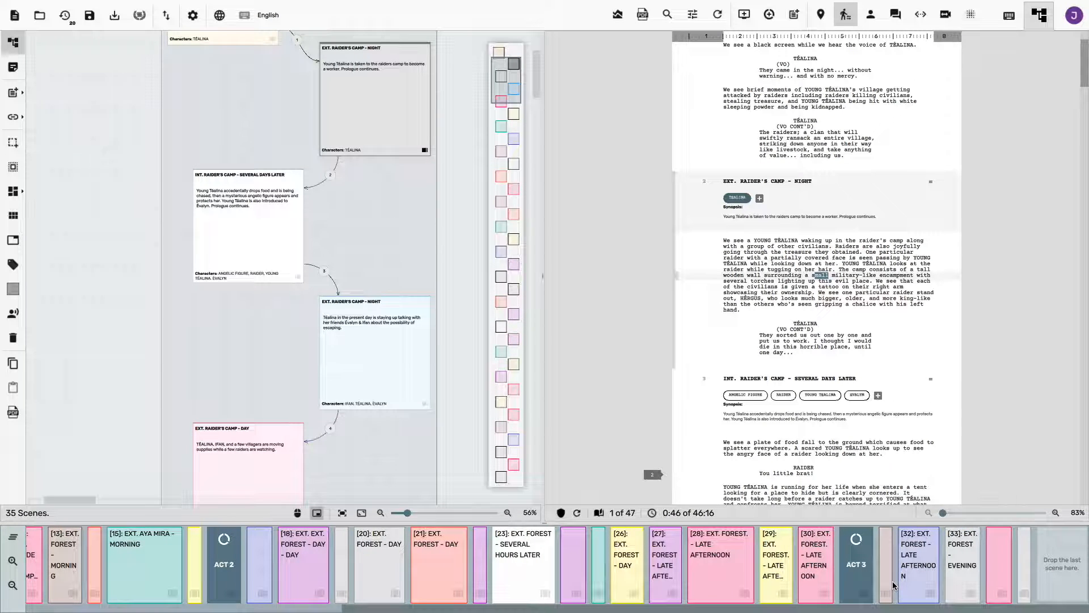
pyautogui.hscroll(-5, 753, 573)
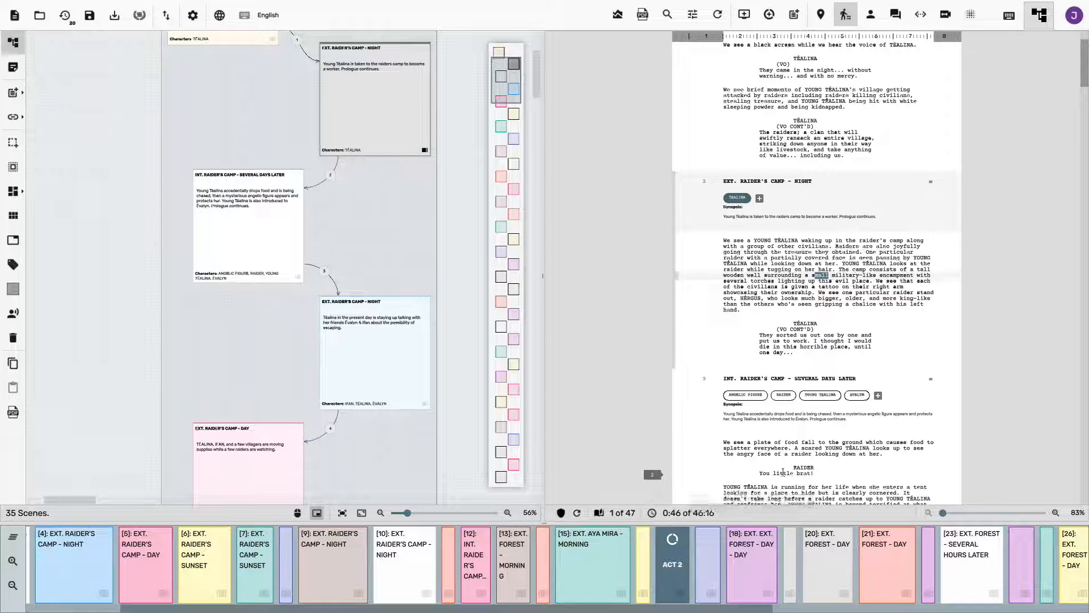
pyautogui.moveTo(791, 270); pyautogui.dragTo(831, 277)
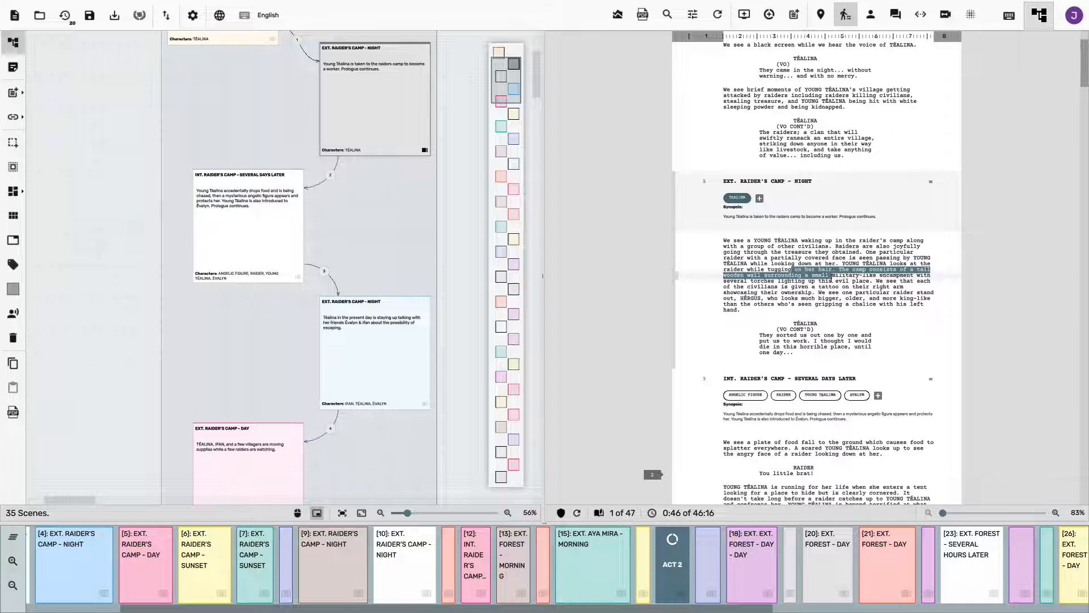
pyautogui.click(837, 283)
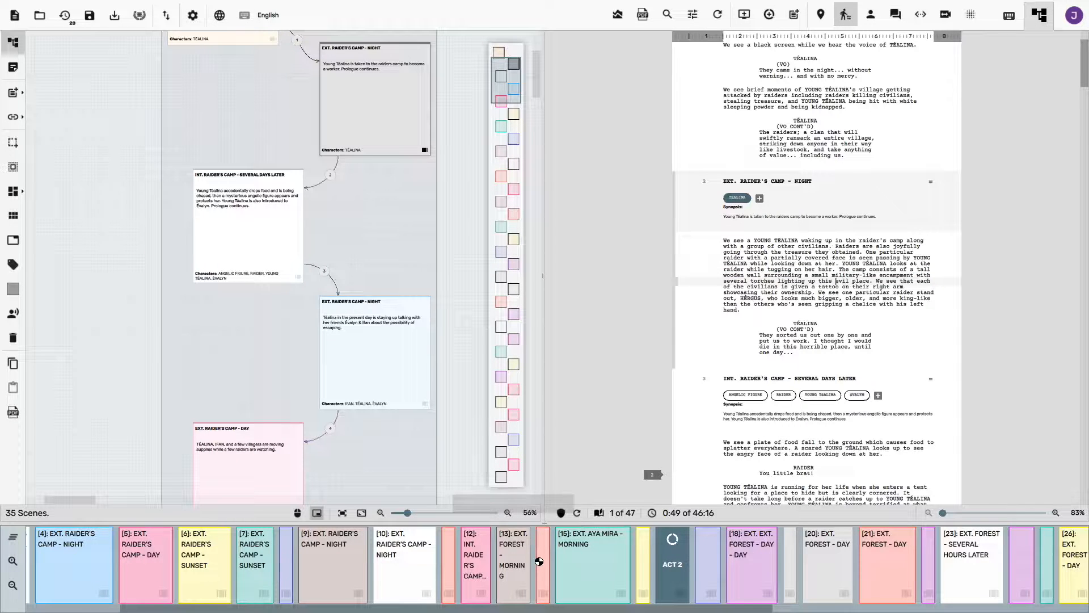
# Step: Look along the scene timeline and select characters across the words "they obtained" in scene 2's action paragraph
pyautogui.hscroll(-1, 535, 561)
pyautogui.hscroll(1, 535, 561)
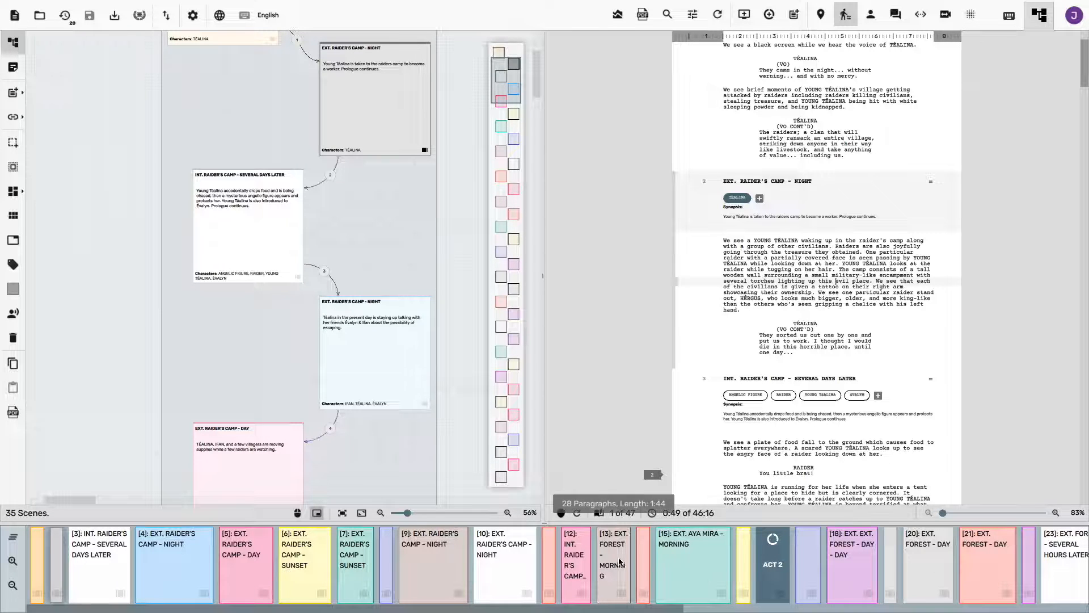
pyautogui.moveTo(842, 253); pyautogui.dragTo(825, 253)
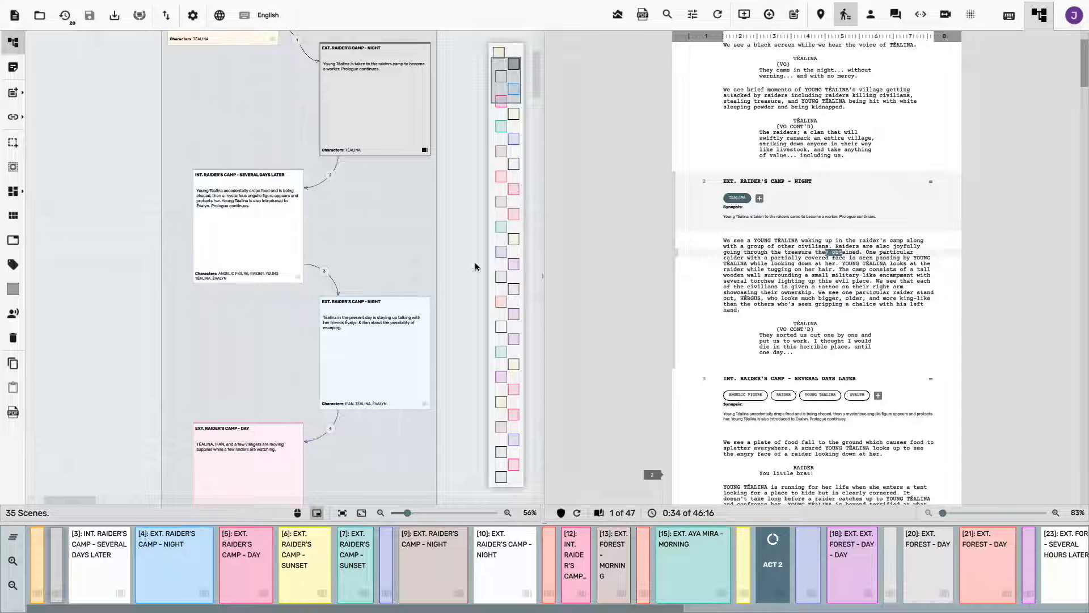
# Step: View the index card canvas as a whole and open scenes 13 and 14 from their cards
pyautogui.scroll(3, 366, 230)
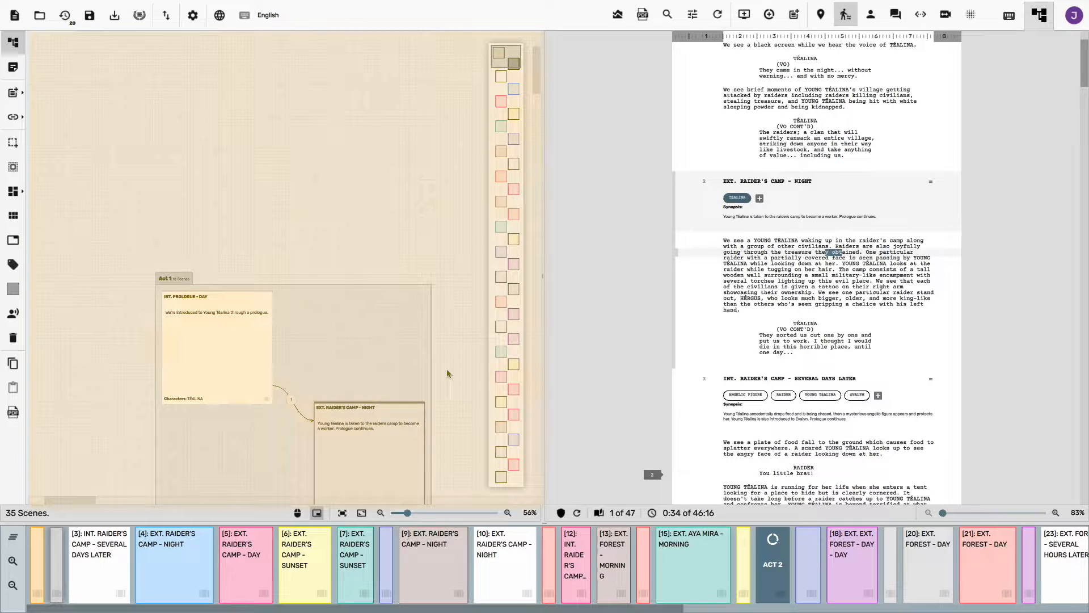
pyautogui.moveTo(407, 512); pyautogui.dragTo(392, 513)
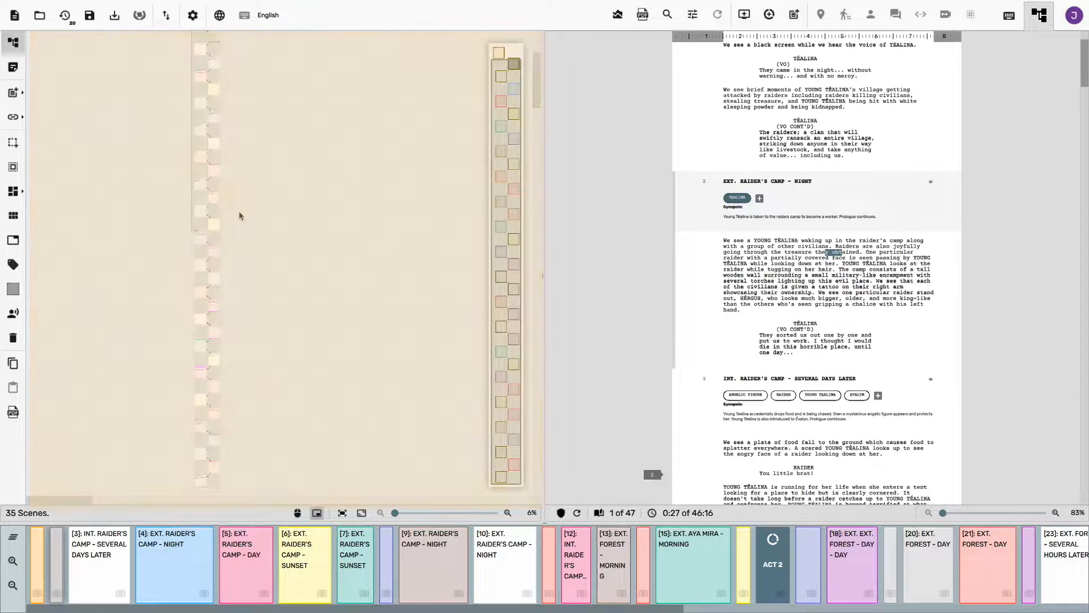
pyautogui.click(197, 184)
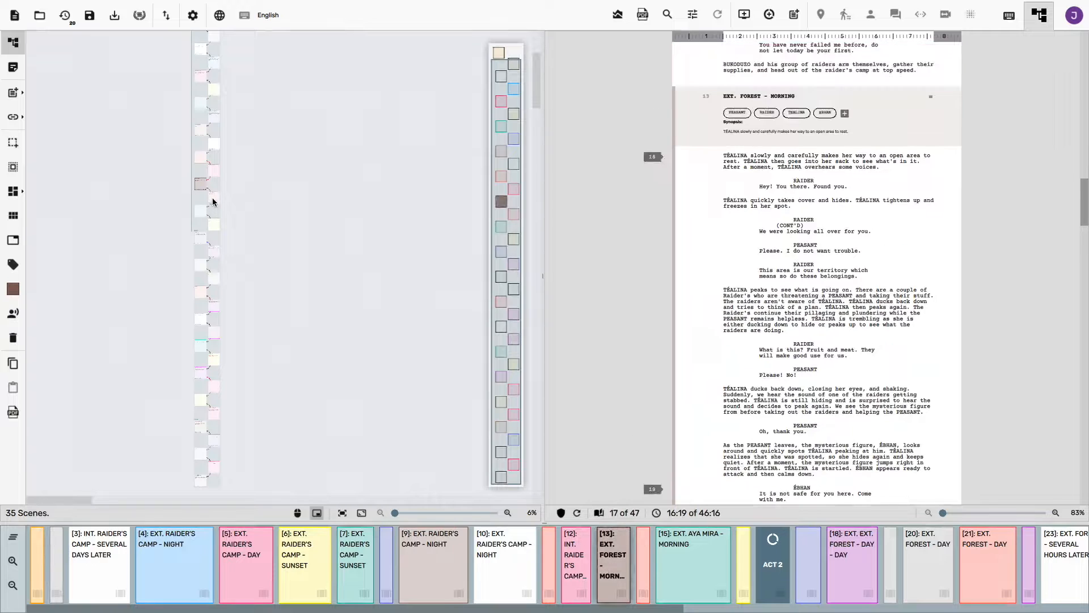
pyautogui.click(210, 199)
pyautogui.moveTo(403, 513); pyautogui.dragTo(406, 513)
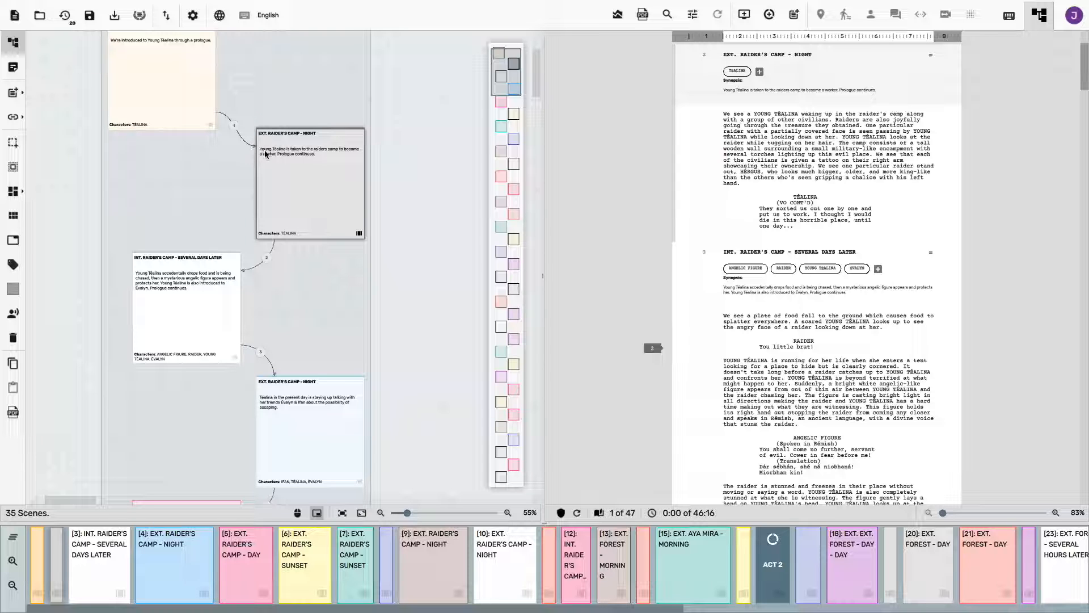
# Step: Open scenes 1 to 4 from their index cards in turn and select scene 4's text from "Until we leave" to "Before both of you arrived"
pyautogui.scroll(-1, 345, 157)
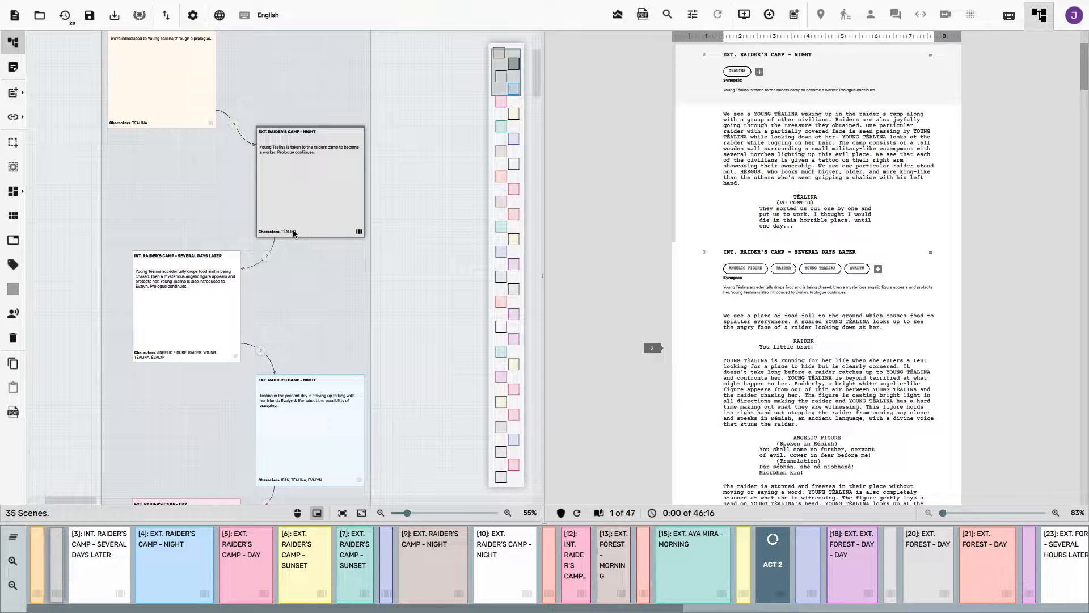
pyautogui.scroll(2, 293, 229)
pyautogui.click(193, 93)
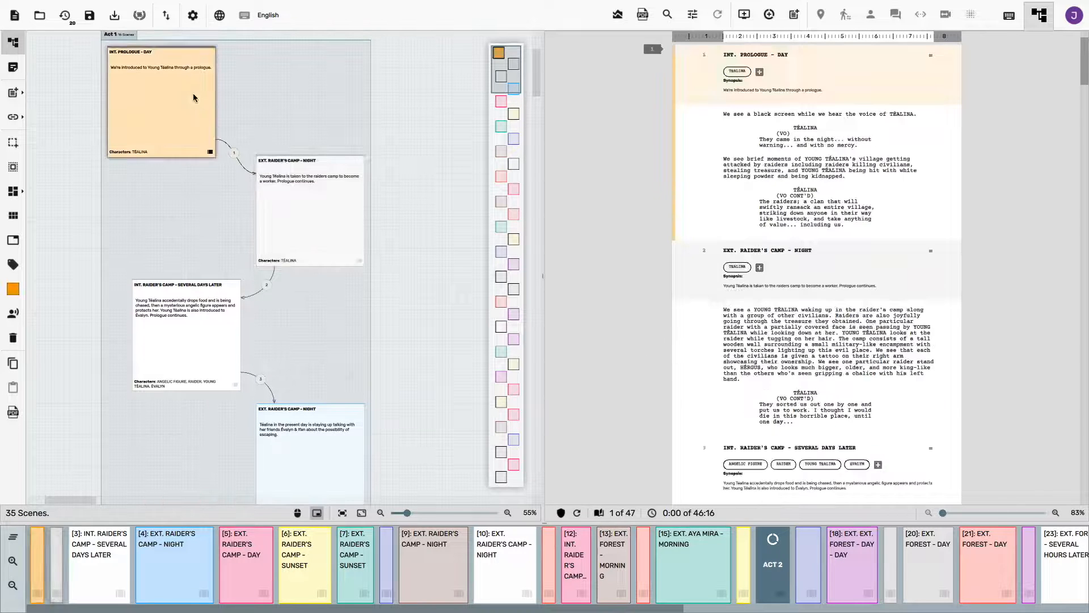
pyautogui.click(287, 190)
pyautogui.click(214, 306)
pyautogui.click(305, 426)
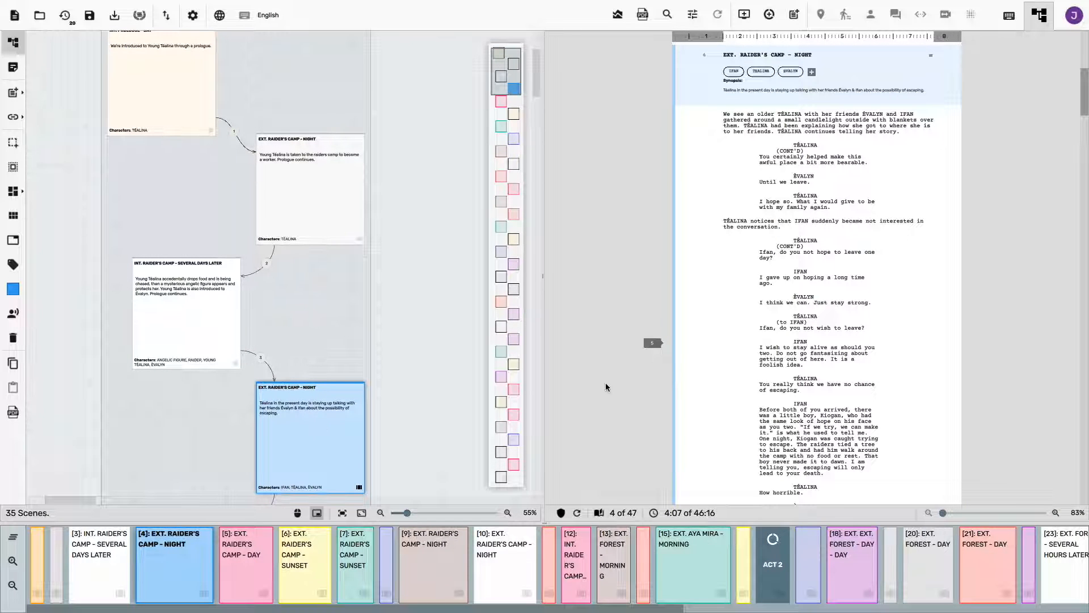
pyautogui.moveTo(765, 182); pyautogui.dragTo(859, 409)
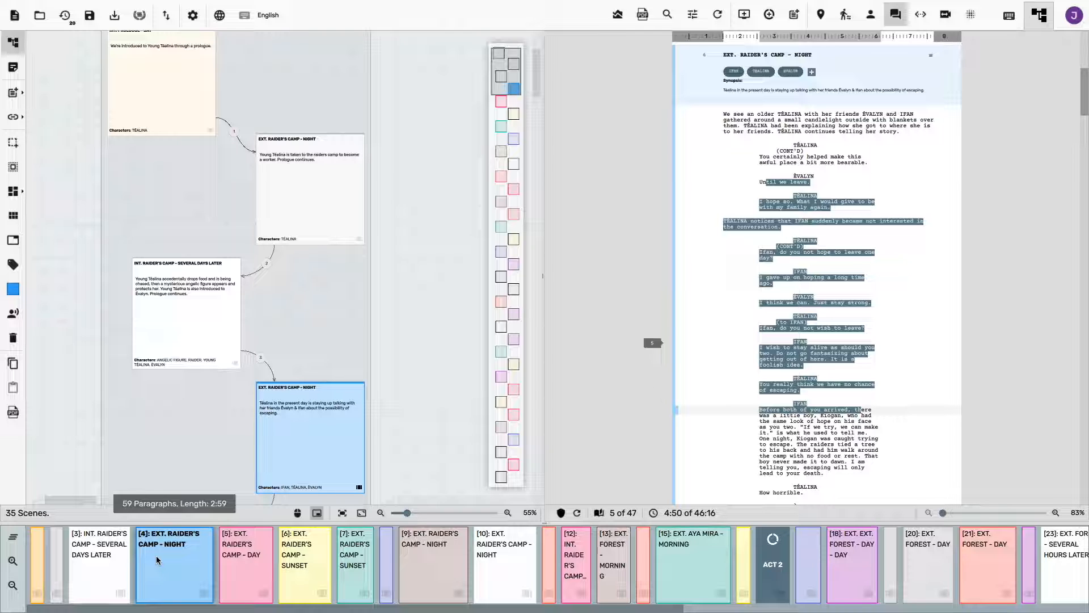
# Step: Arrange the index cards of scenes 2 and 3 in a row beside the INT. PROLOGUE - DAY card
pyautogui.scroll(1, 257, 366)
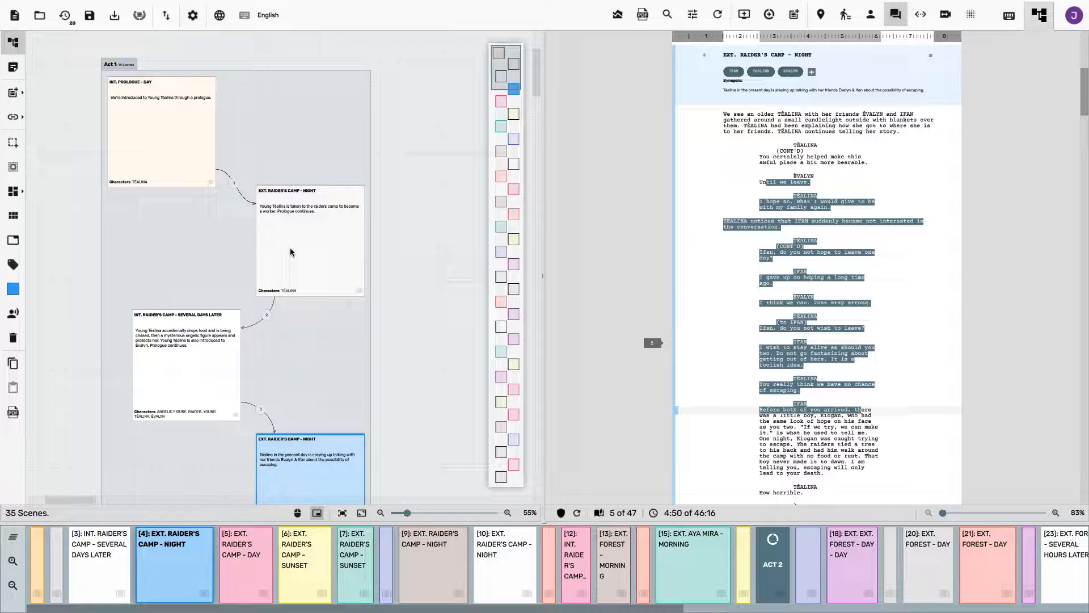
pyautogui.scroll(-10, 255, 165)
pyautogui.scroll(6, 253, 166)
pyautogui.scroll(5, 253, 166)
pyautogui.moveTo(302, 315); pyautogui.dragTo(308, 199)
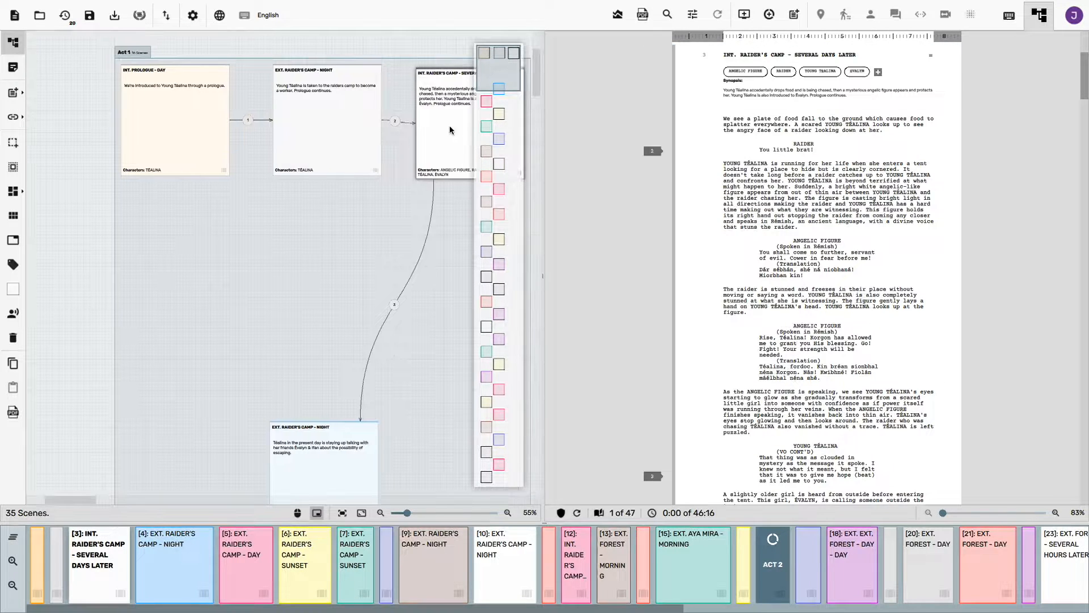
pyautogui.moveTo(449, 125); pyautogui.dragTo(448, 116)
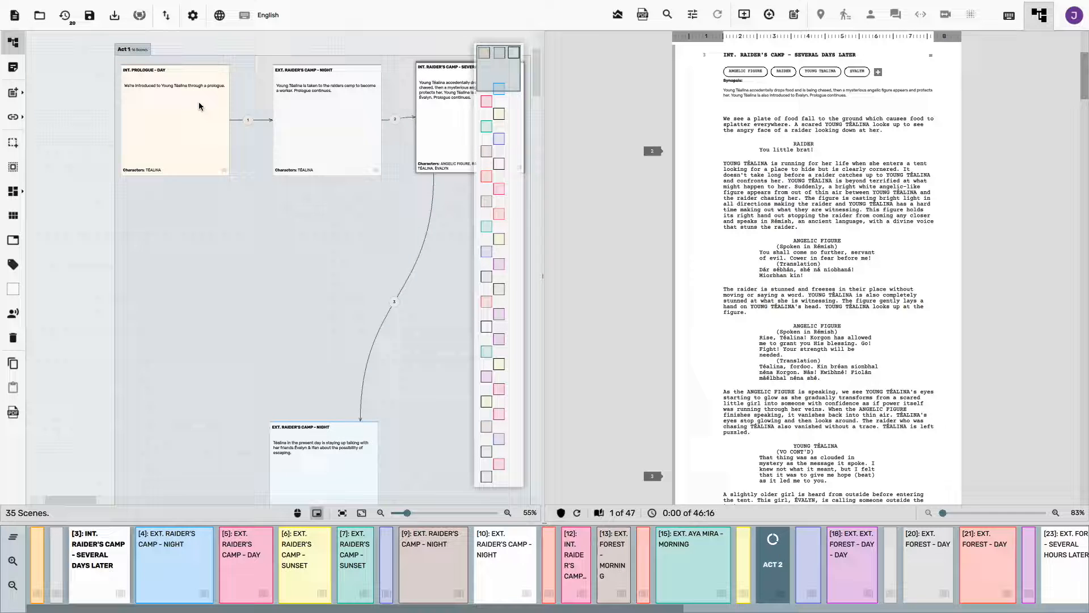
# Step: Arrange the index cards of scenes 4 to 7 as a second row under the prologue row in Act 1
pyautogui.scroll(-3, 375, 139)
pyautogui.hscroll(1, 373, 139)
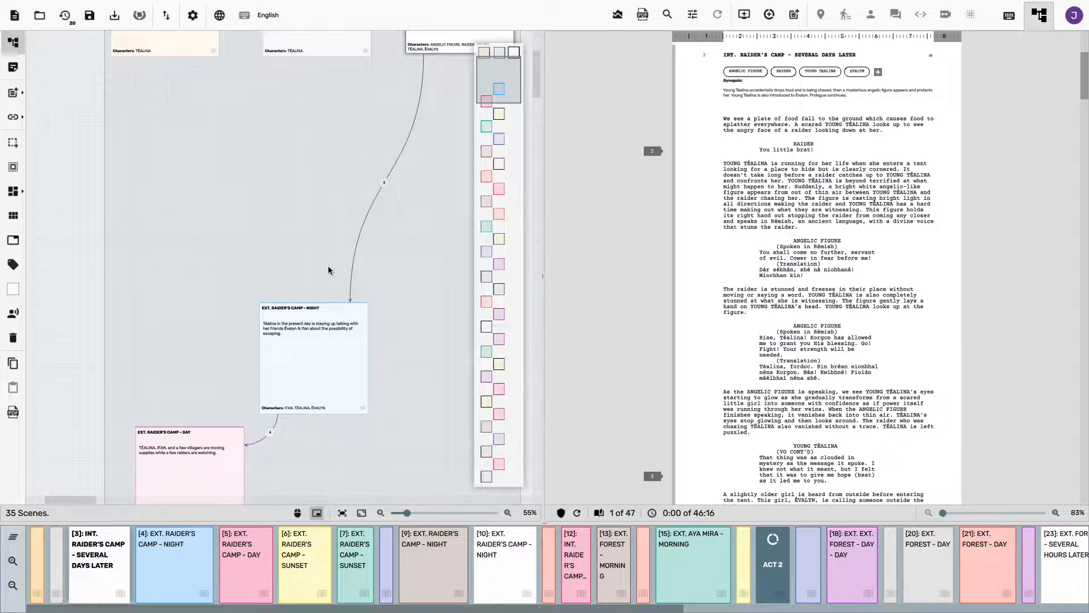
pyautogui.moveTo(313, 338); pyautogui.dragTo(168, 141)
pyautogui.moveTo(177, 472); pyautogui.dragTo(307, 120)
pyautogui.scroll(-5, 322, 369)
pyautogui.moveTo(321, 368); pyautogui.dragTo(372, 193)
pyautogui.scroll(4, 383, 231)
pyautogui.moveTo(371, 291); pyautogui.dragTo(464, 86)
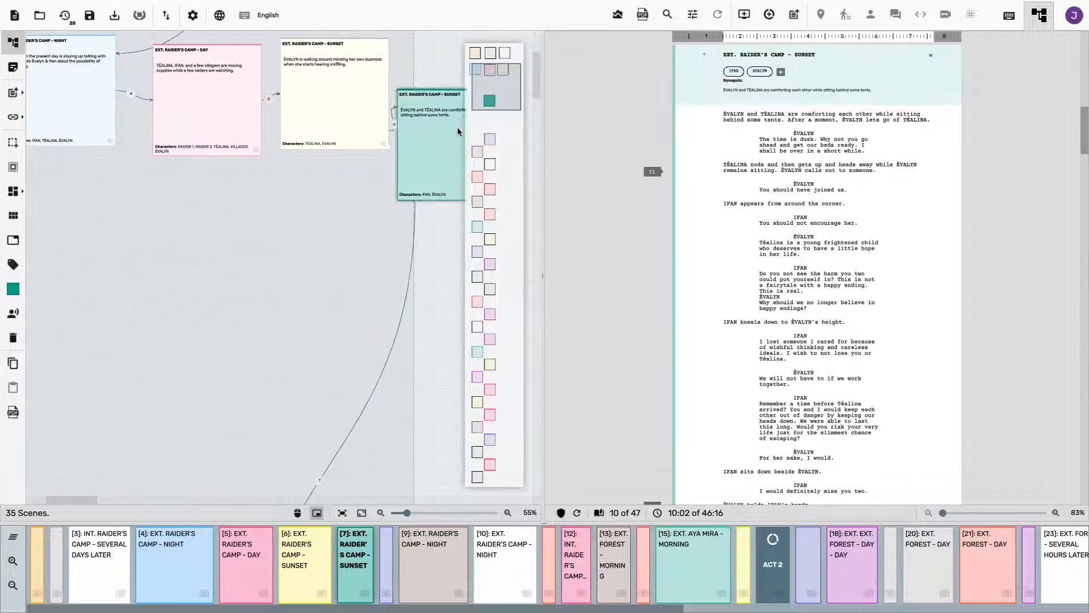
# Step: Move the EXT. OUTSIDE THE RAIDER'S CAMP - DUSK card to the end of the second row, after scene 7
pyautogui.scroll(-5, 308, 243)
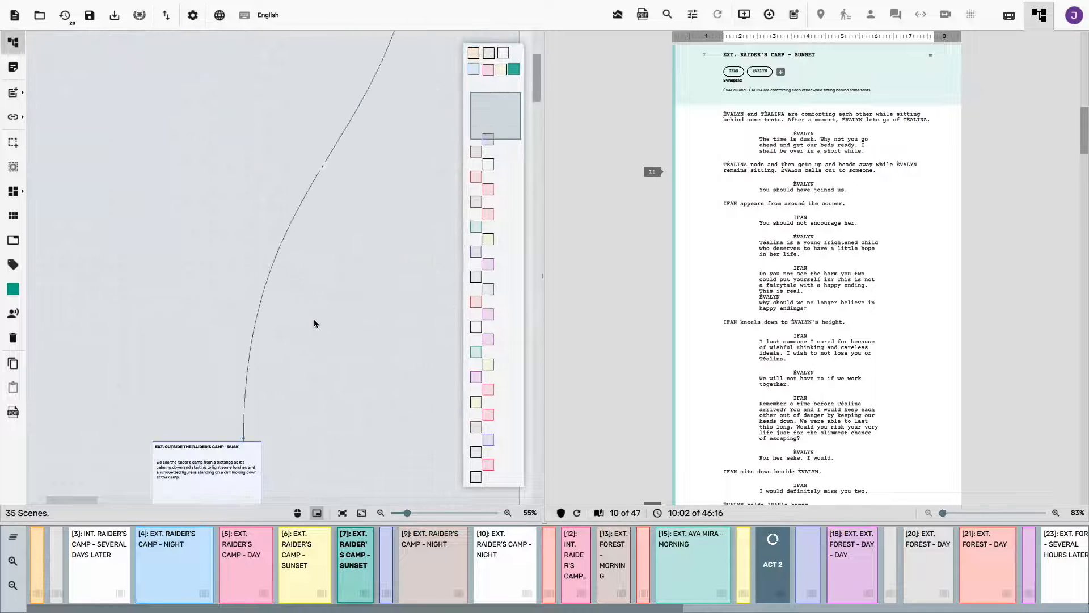
pyautogui.moveTo(407, 513); pyautogui.dragTo(402, 516)
pyautogui.moveTo(250, 414); pyautogui.dragTo(485, 114)
pyautogui.scroll(3, 388, 147)
pyautogui.scroll(-2, 141, 331)
pyautogui.scroll(-4, 140, 331)
pyautogui.moveTo(170, 320); pyautogui.dragTo(363, 165)
pyautogui.scroll(1, 370, 226)
pyautogui.moveTo(412, 511); pyautogui.dragTo(404, 511)
pyautogui.scroll(6, 356, 433)
pyautogui.scroll(-1, 357, 429)
# Step: Place the index cards of scenes 9 and 10 side by side as a third row in Act 1
pyautogui.moveTo(362, 424); pyautogui.dragTo(104, 101)
pyautogui.scroll(-7, 219, 340)
pyautogui.moveTo(219, 342); pyautogui.dragTo(208, 133)
pyautogui.scroll(4, 212, 196)
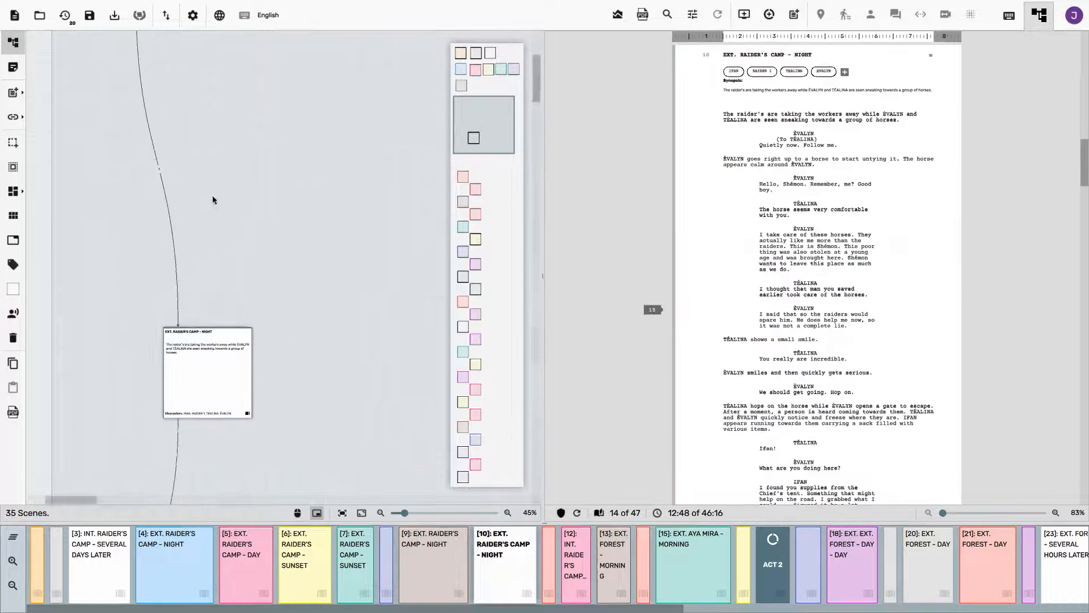
pyautogui.moveTo(212, 368); pyautogui.dragTo(218, 144)
pyautogui.scroll(2, 223, 250)
pyautogui.moveTo(226, 277); pyautogui.dragTo(241, 77)
# Step: Place the index cards of scenes 11 and 12 side by side as a fourth row in Act 1
pyautogui.scroll(-7, 170, 284)
pyautogui.moveTo(141, 380); pyautogui.dragTo(161, 162)
pyautogui.scroll(-2, 227, 307)
pyautogui.scroll(6, 244, 358)
pyautogui.moveTo(183, 456); pyautogui.dragTo(161, 91)
pyautogui.scroll(4, 165, 170)
pyautogui.scroll(-12, 199, 292)
pyautogui.moveTo(249, 319); pyautogui.dragTo(229, 137)
pyautogui.scroll(6, 289, 274)
pyautogui.moveTo(239, 468); pyautogui.dragTo(239, 80)
pyautogui.scroll(4, 238, 142)
pyautogui.moveTo(231, 325); pyautogui.dragTo(245, 172)
# Step: Move the scene 13 card, EXT. FOREST - MORNING, up next to scene 12 in the fourth row
pyautogui.scroll(-10, 250, 239)
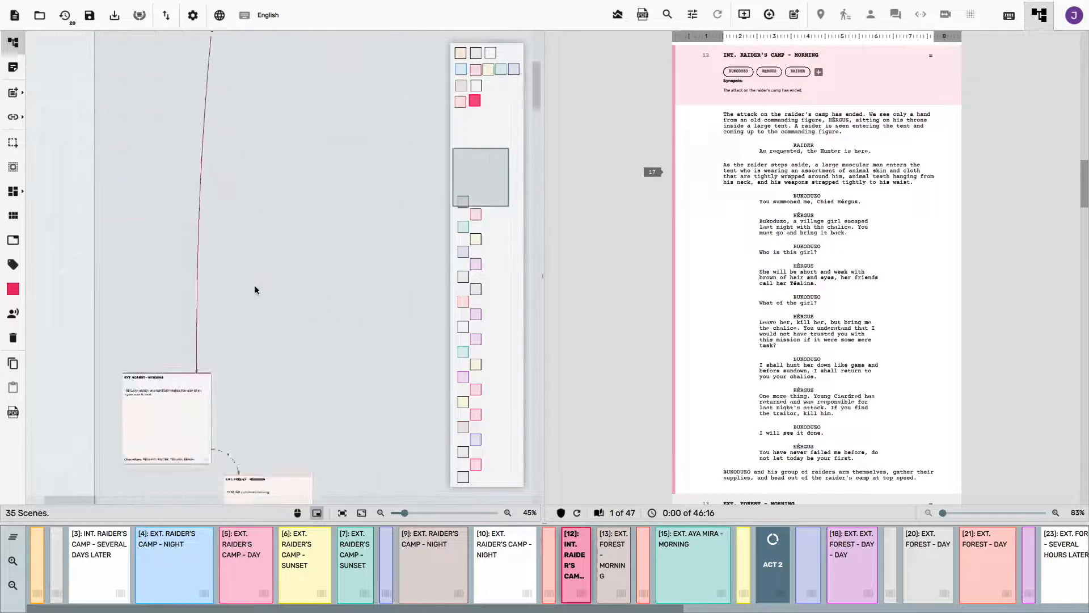
pyautogui.moveTo(169, 413); pyautogui.dragTo(289, 196)
pyautogui.scroll(3, 290, 244)
pyautogui.moveTo(292, 334); pyautogui.dragTo(314, 69)
pyautogui.scroll(6, 318, 227)
pyautogui.moveTo(317, 403); pyautogui.dragTo(388, 57)
pyautogui.scroll(8, 373, 284)
pyautogui.scroll(-8, 371, 388)
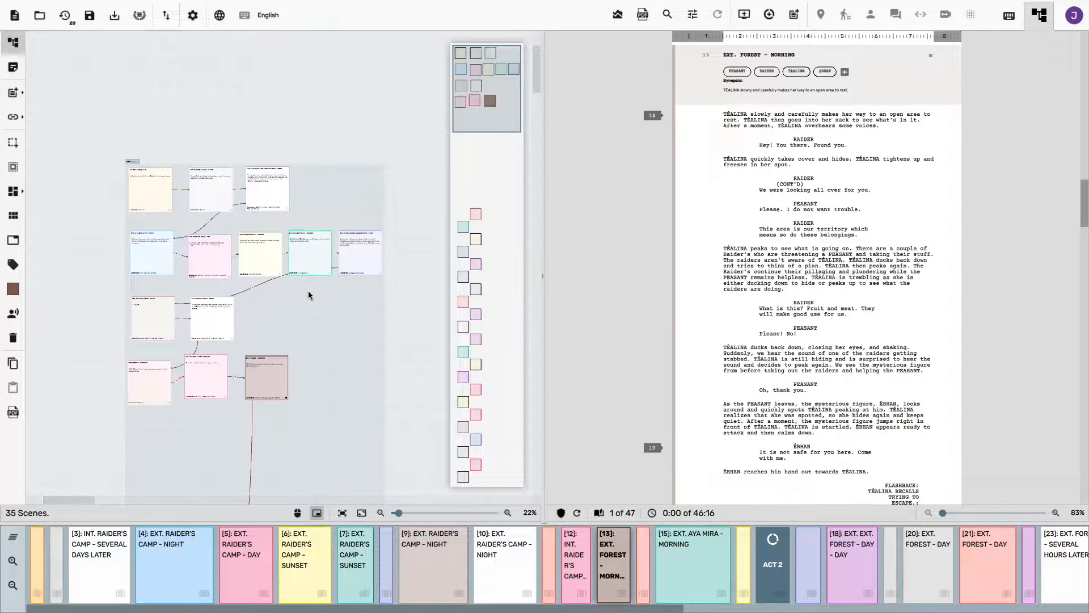
pyautogui.scroll(-1, 308, 291)
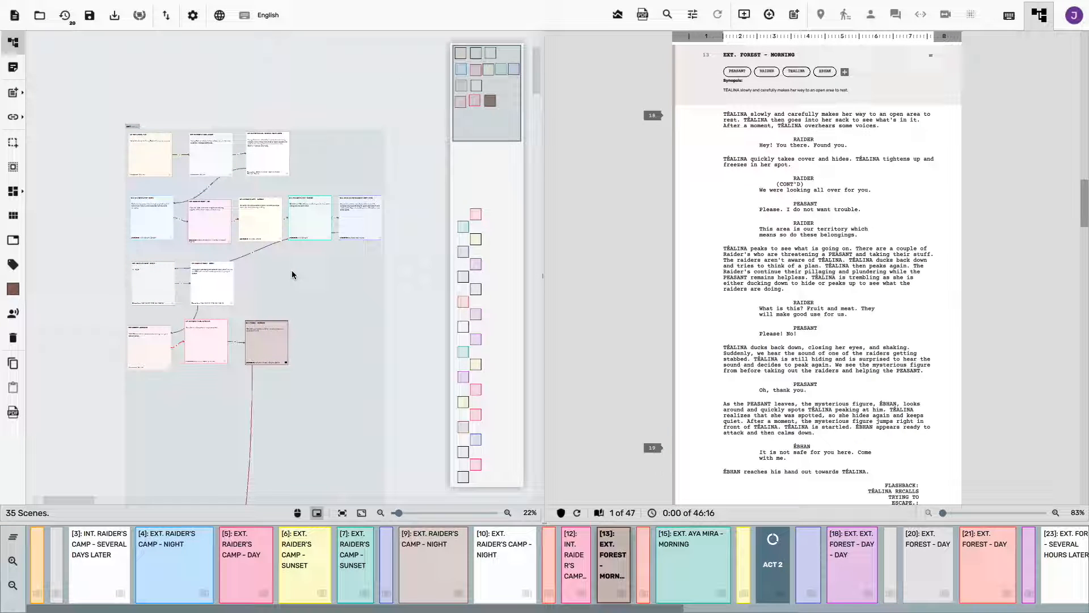
pyautogui.hscroll(-1, 349, 319)
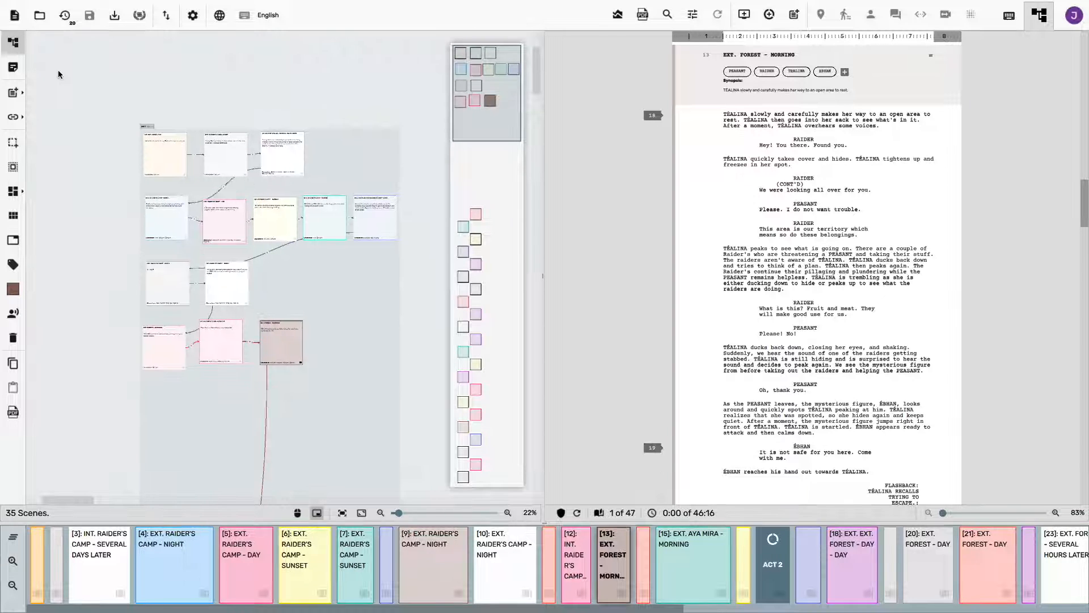
# Step: Review the new scene options and the colors available for colored scenes without adding a scene
pyautogui.click(22, 96)
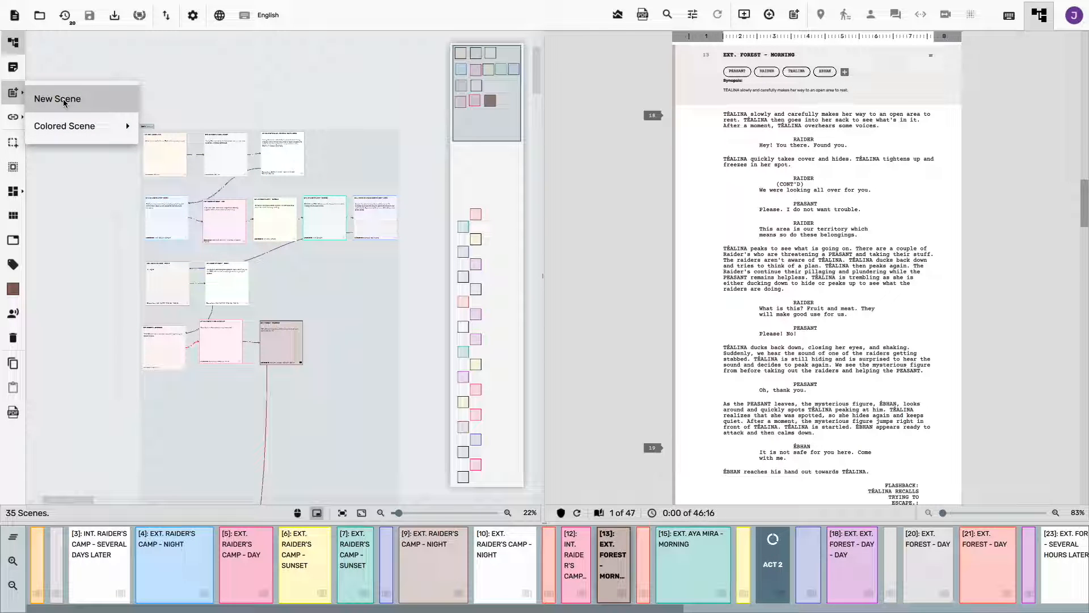
pyautogui.moveTo(85, 127)
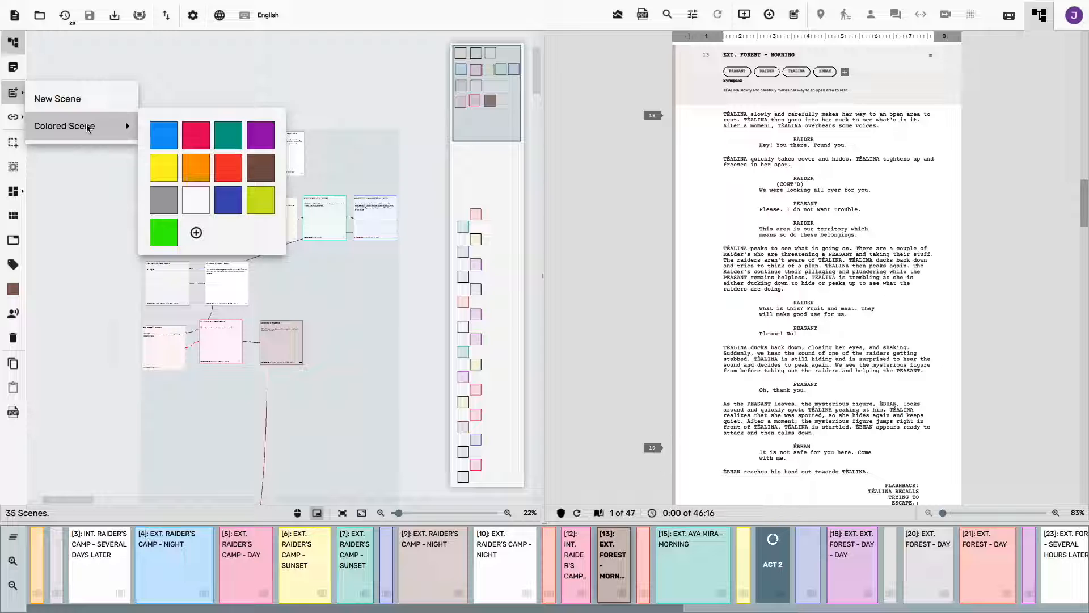
pyautogui.click(55, 177)
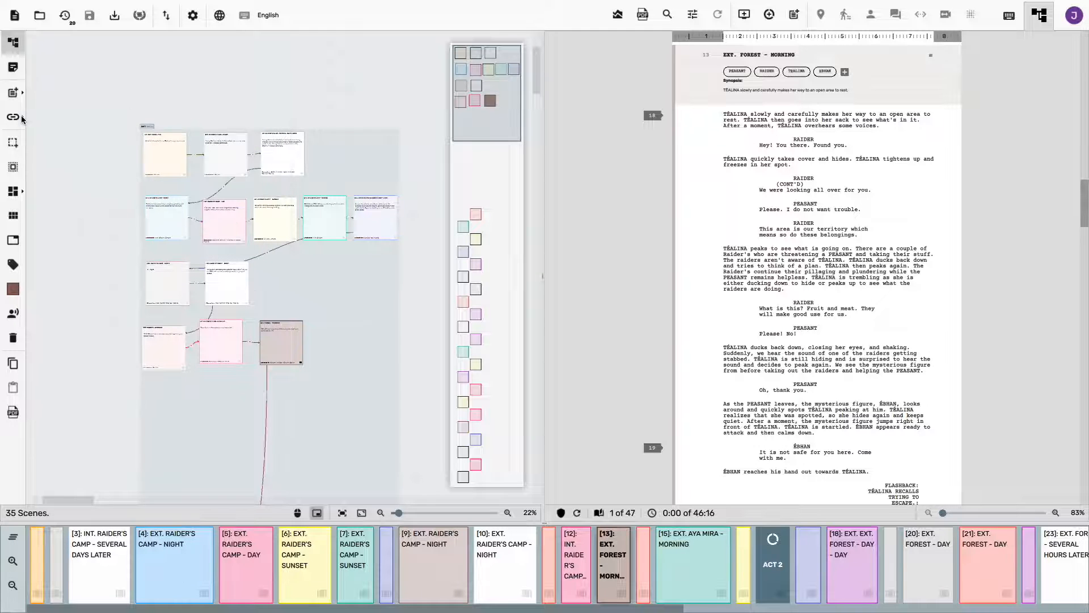
# Step: Add an Image annotation beside the Act 1 group and move it slightly up, away from the scene cards
pyautogui.click(22, 118)
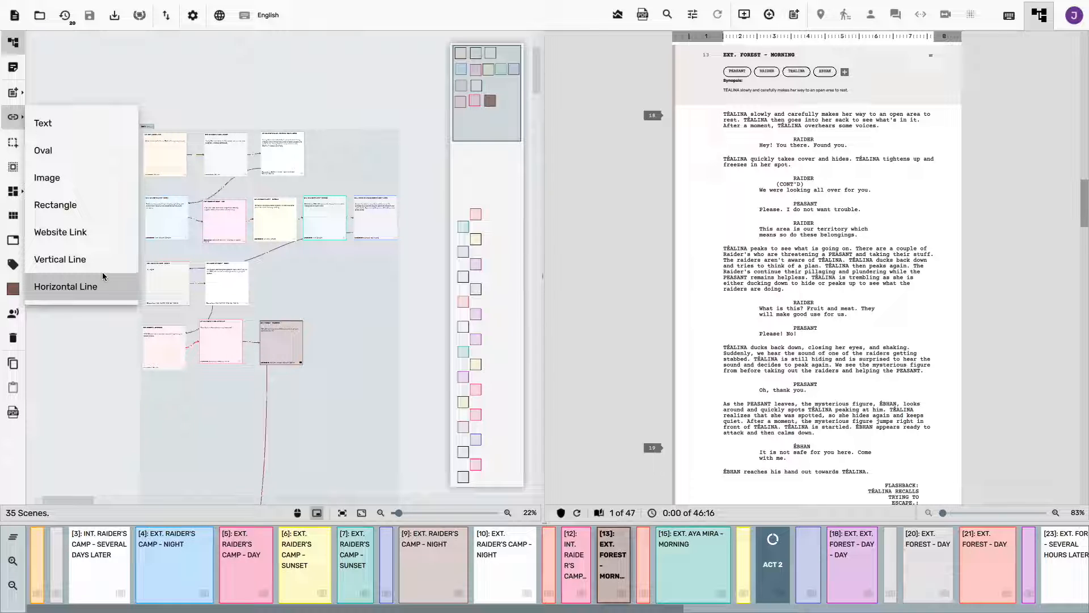
pyautogui.click(112, 179)
pyautogui.click(74, 168)
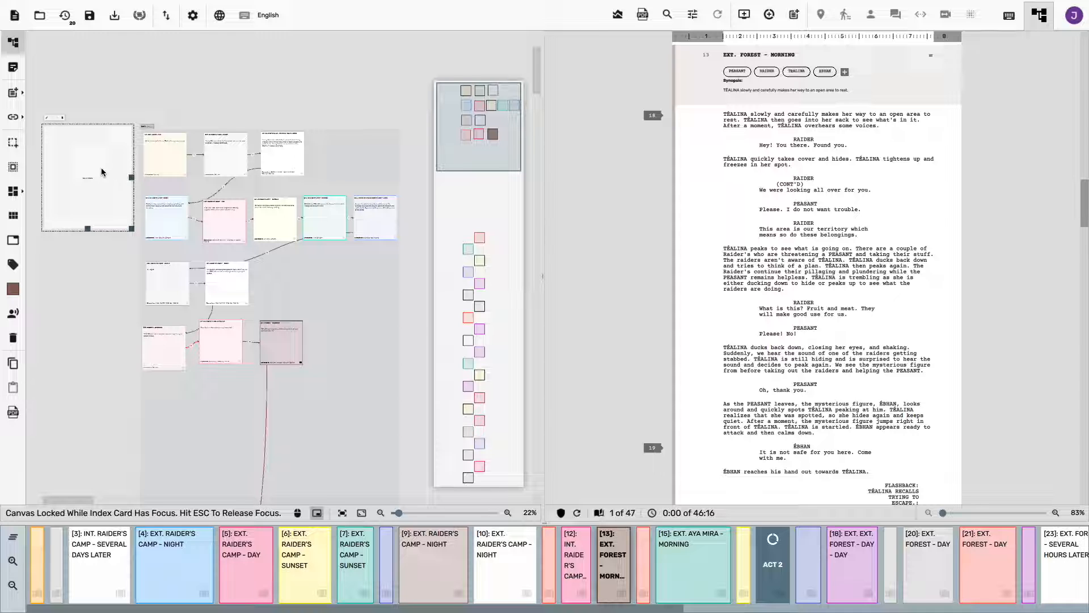
pyautogui.moveTo(101, 172); pyautogui.dragTo(91, 142)
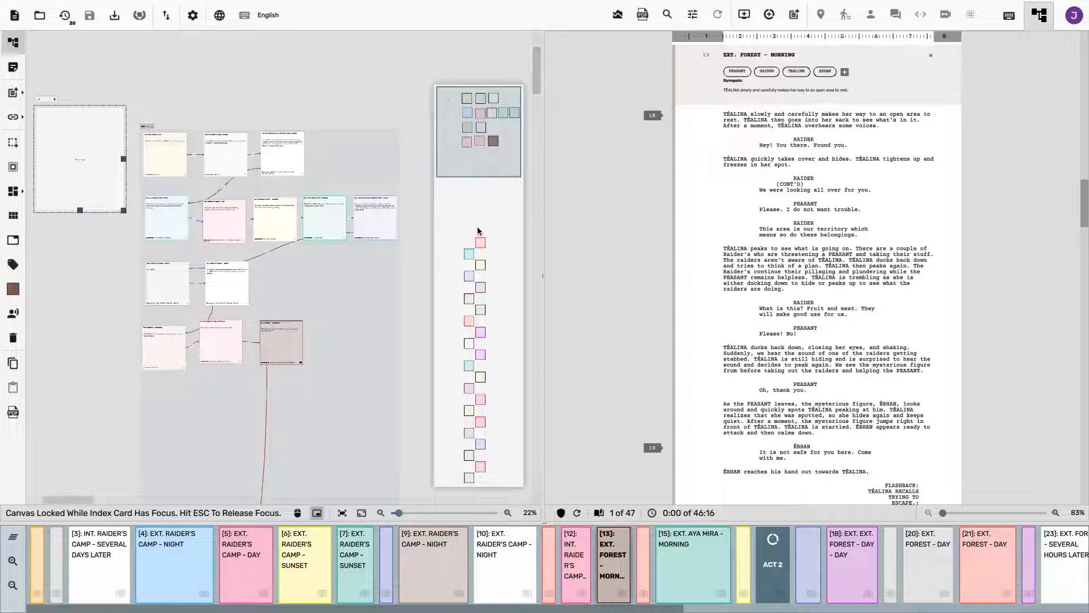
# Step: Switch the index cards to the beat board layout and view the card rows of all three acts
pyautogui.click(477, 257)
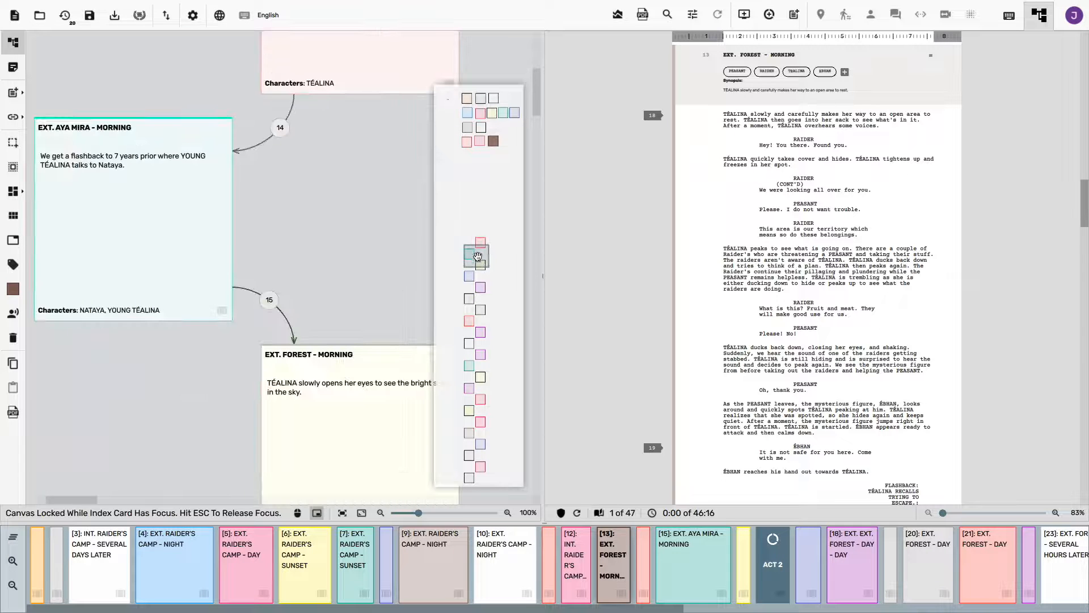
pyautogui.moveTo(477, 267); pyautogui.dragTo(475, 129)
pyautogui.moveTo(419, 513); pyautogui.dragTo(394, 512)
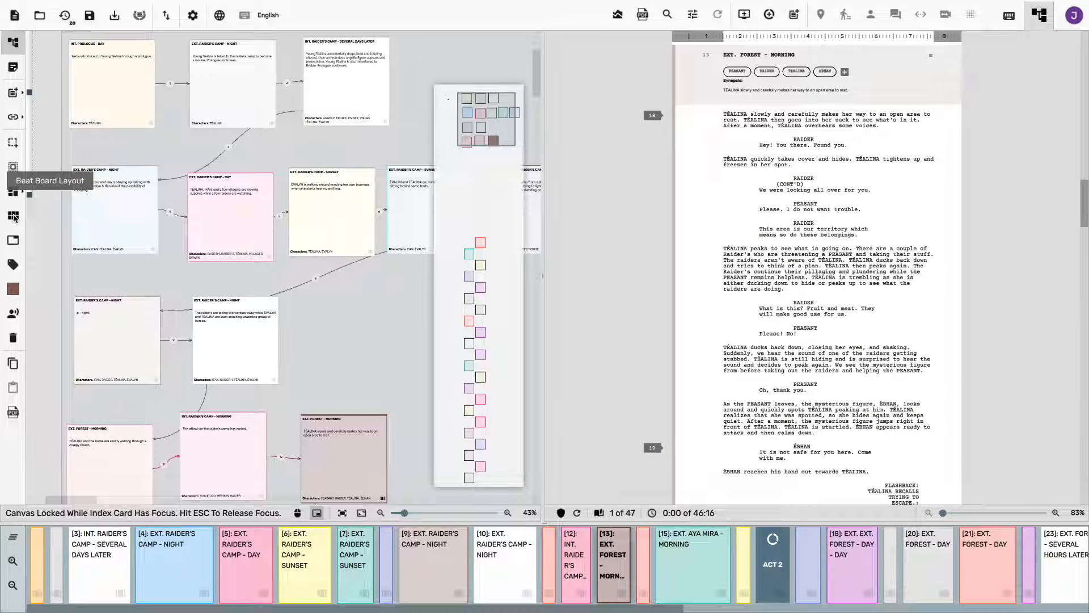
pyautogui.click(13, 217)
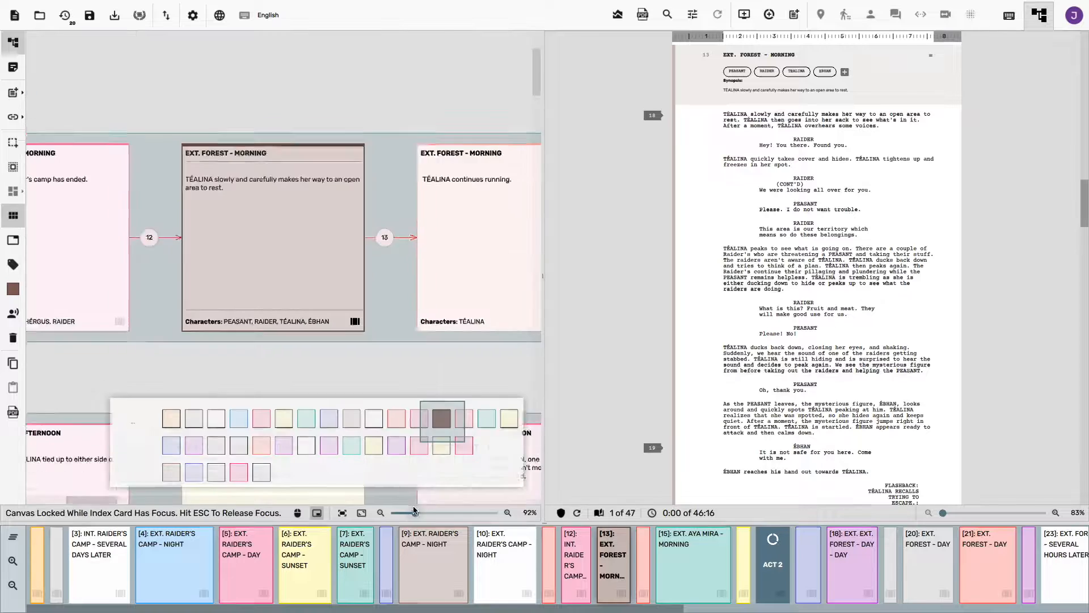
pyautogui.moveTo(404, 512); pyautogui.dragTo(391, 512)
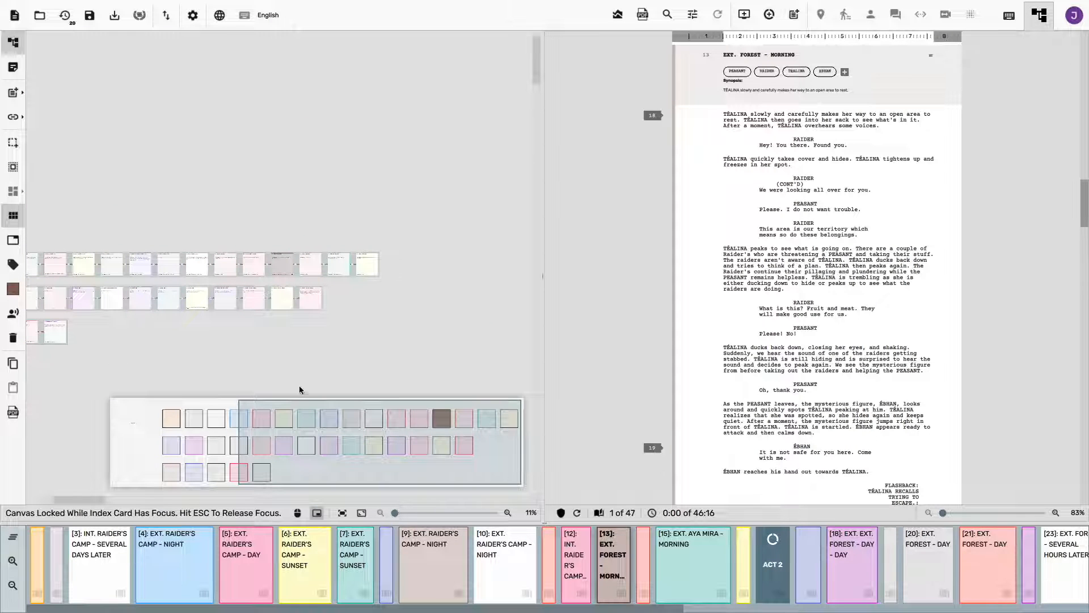
pyautogui.moveTo(331, 436); pyautogui.dragTo(230, 461)
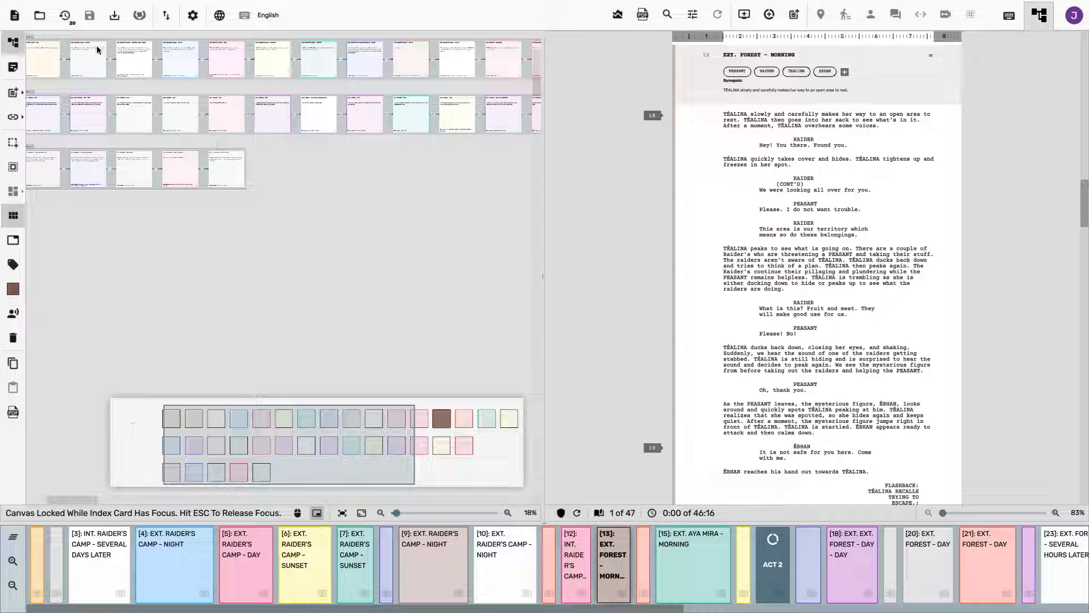
# Step: Open the screenplay notes and view the synopses of scenes 3, 7 and 12
pyautogui.click(13, 68)
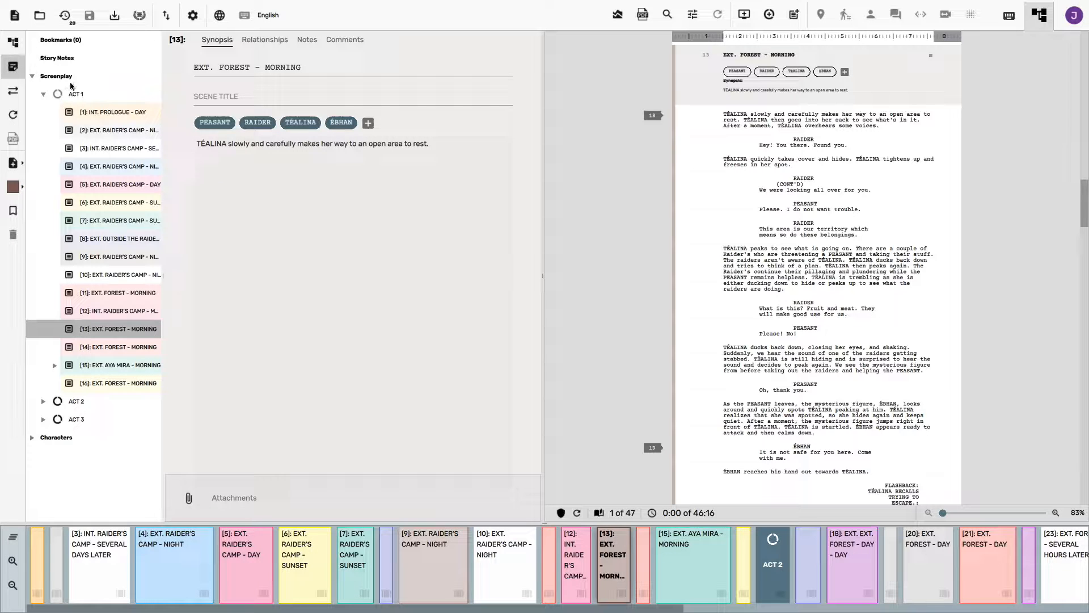
pyautogui.click(98, 146)
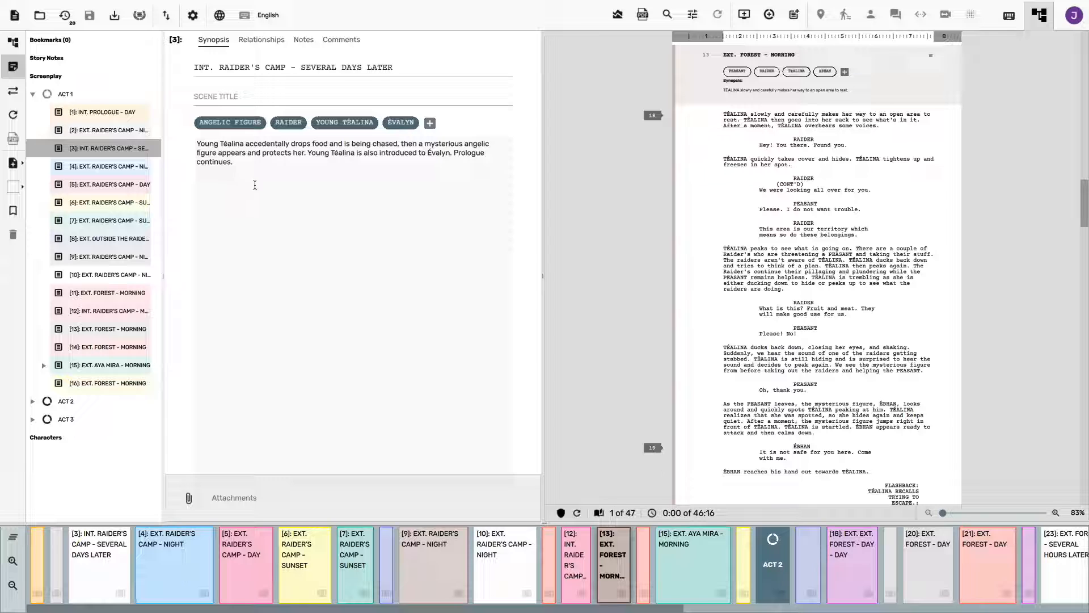
pyautogui.click(237, 189)
pyautogui.click(100, 221)
pyautogui.click(114, 312)
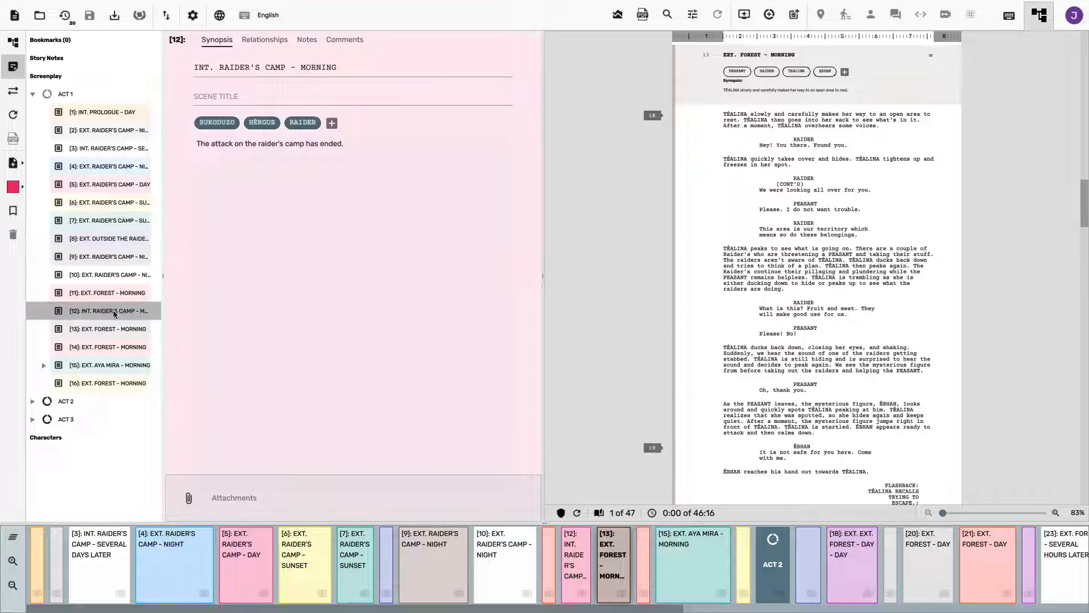
# Step: View the synopsis of scene 15, EXT. AYA MIRA - MORNING, and open the list of the screenplay's characters
pyautogui.click(111, 368)
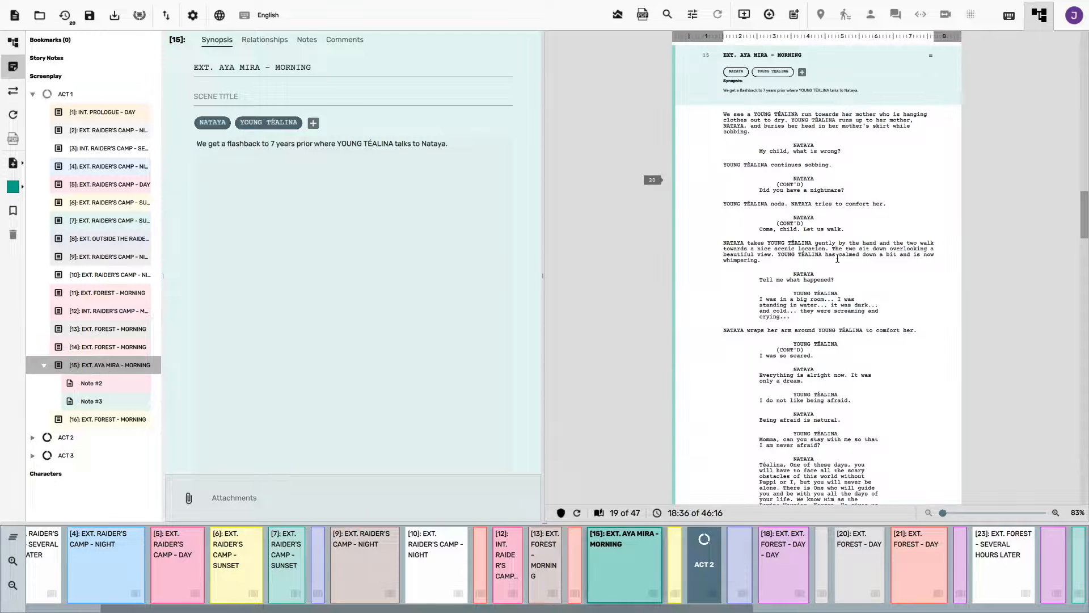
pyautogui.click(41, 474)
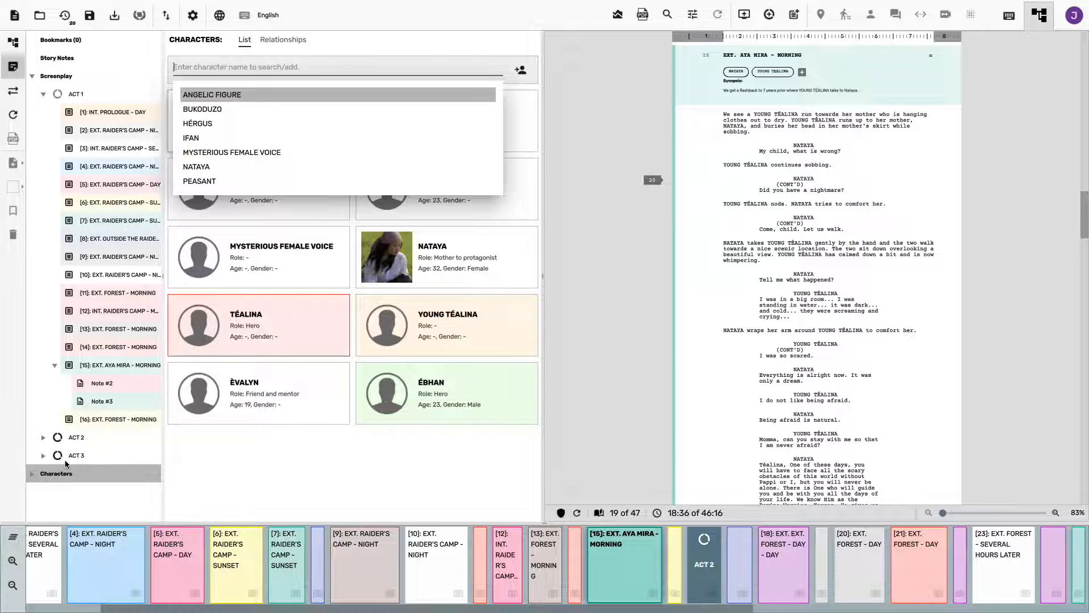
pyautogui.click(82, 475)
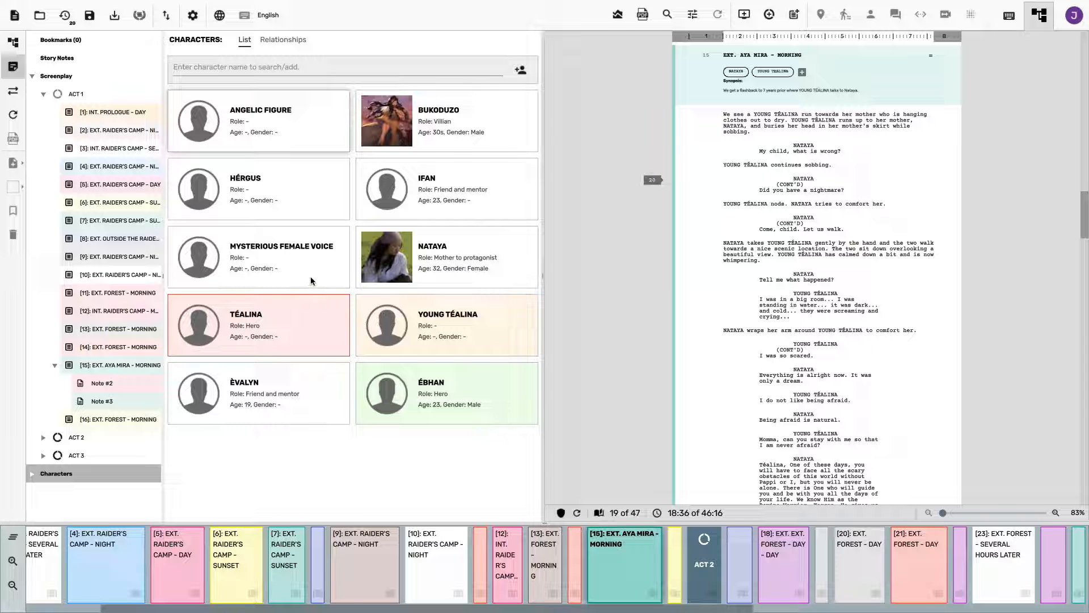
# Step: Open Nataya's character information and browse her photos, returning to the first one
pyautogui.click(501, 253)
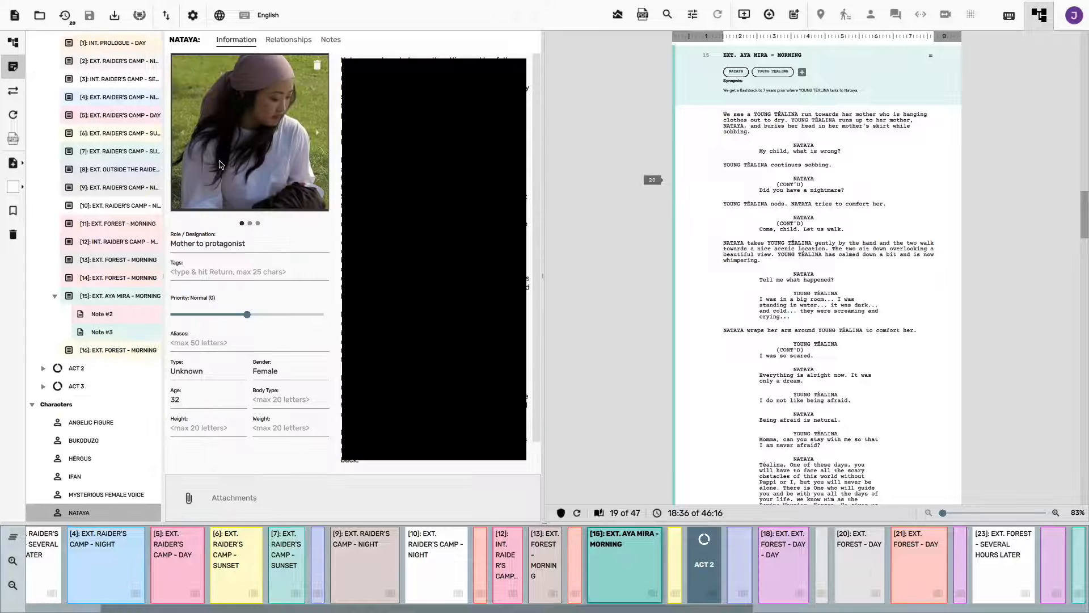
pyautogui.click(317, 132)
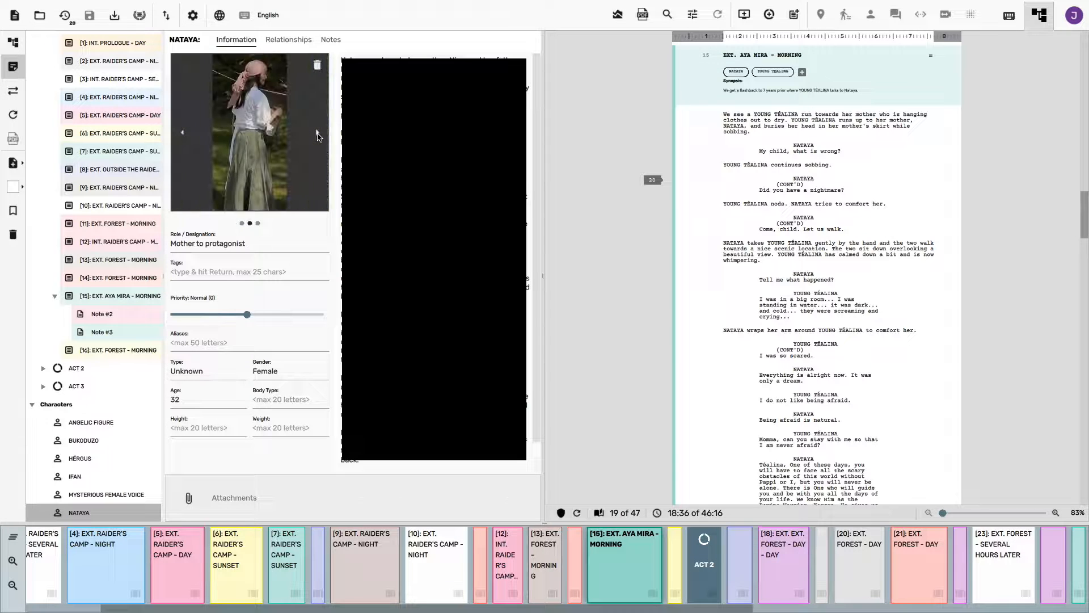
pyautogui.click(182, 134)
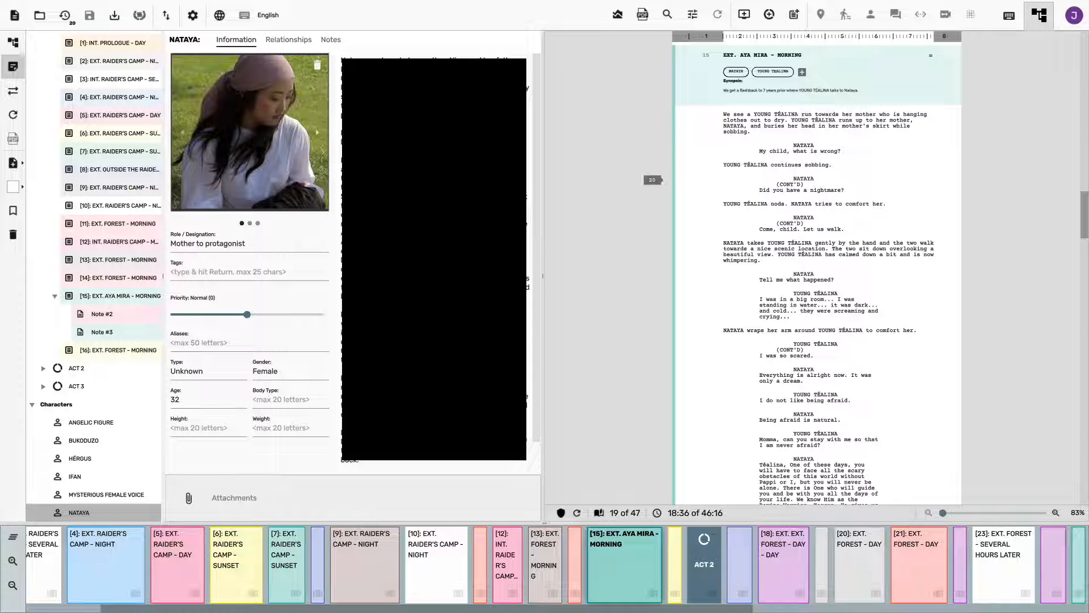
# Step: Read through Nataya's character summary and view her relationship diagram, returning to her information
pyautogui.moveTo(537, 284)
pyautogui.mouseDown()
pyautogui.moveTo(537, 316)
pyautogui.moveTo(537, 283)
pyautogui.mouseUp()
pyautogui.scroll(-1, 434, 258)
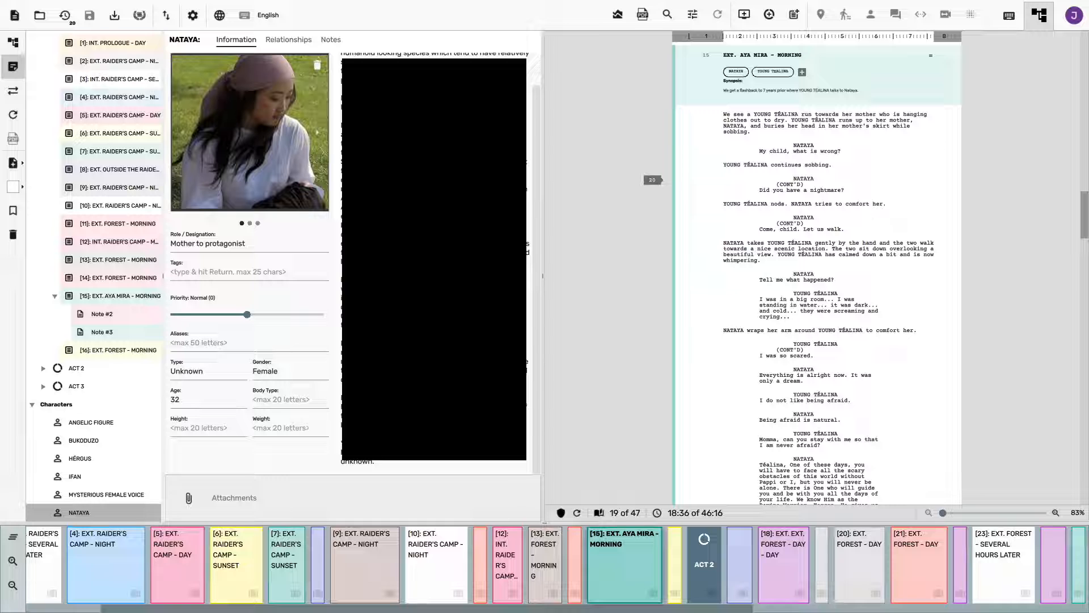
pyautogui.scroll(1, 87, 171)
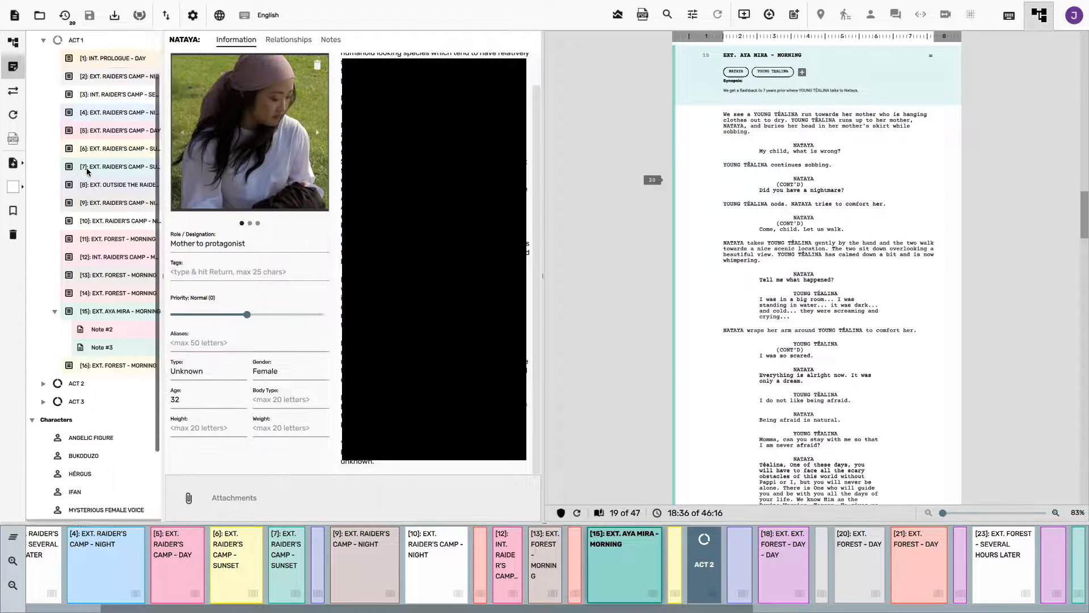
pyautogui.scroll(-2, 87, 171)
pyautogui.moveTo(812, 249); pyautogui.dragTo(725, 330)
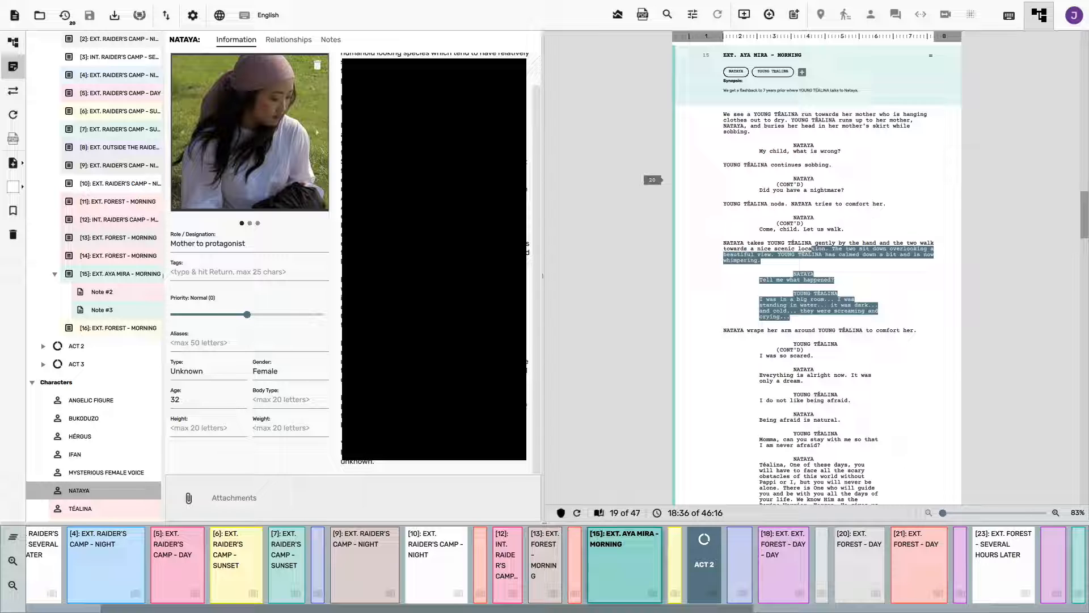
pyautogui.scroll(1, 531, 255)
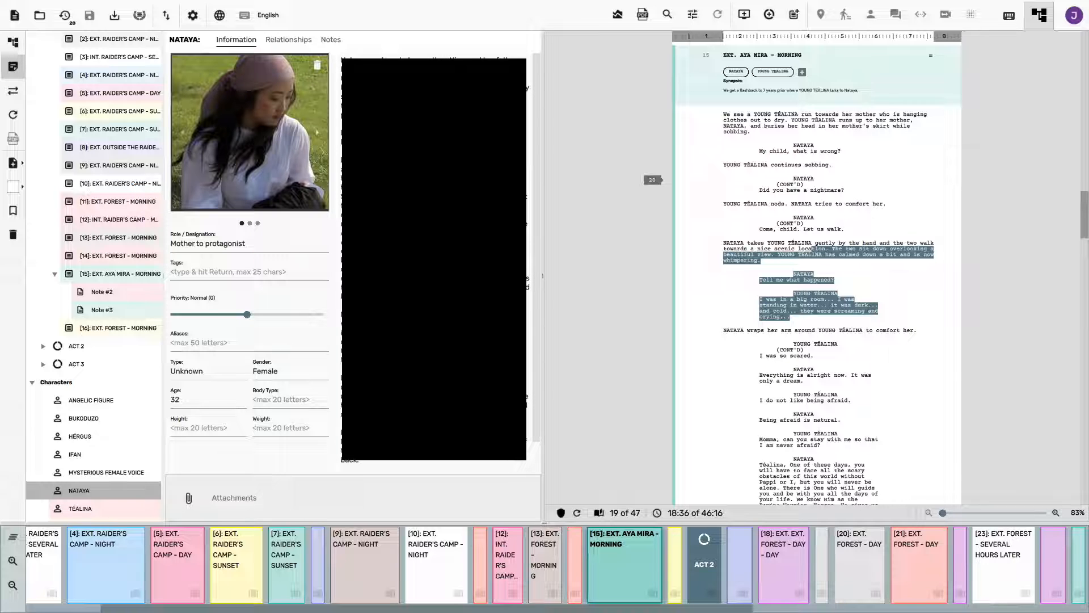
pyautogui.click(291, 42)
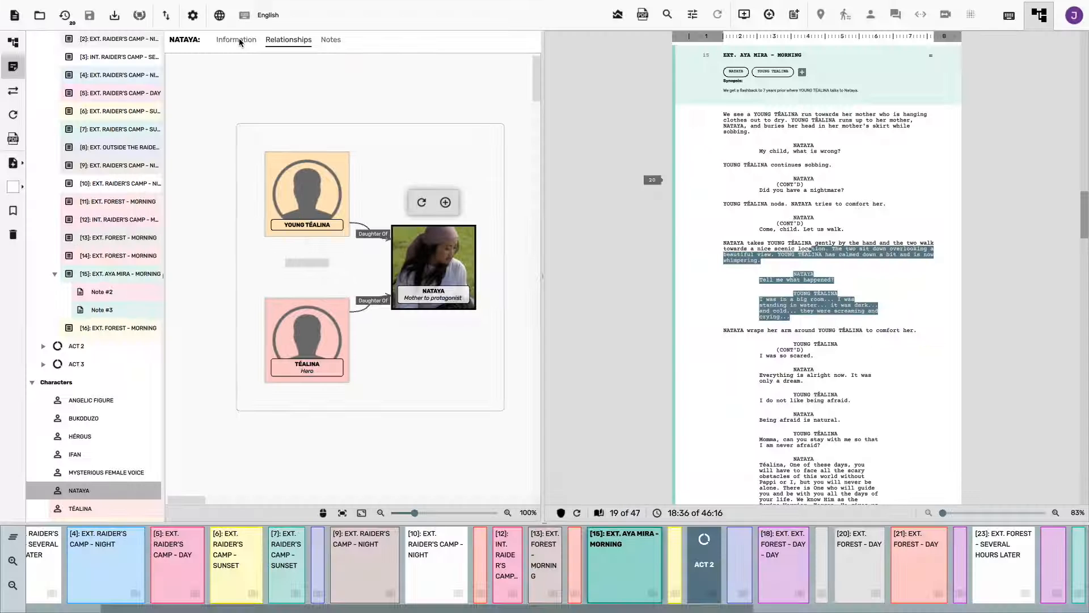
pyautogui.click(229, 37)
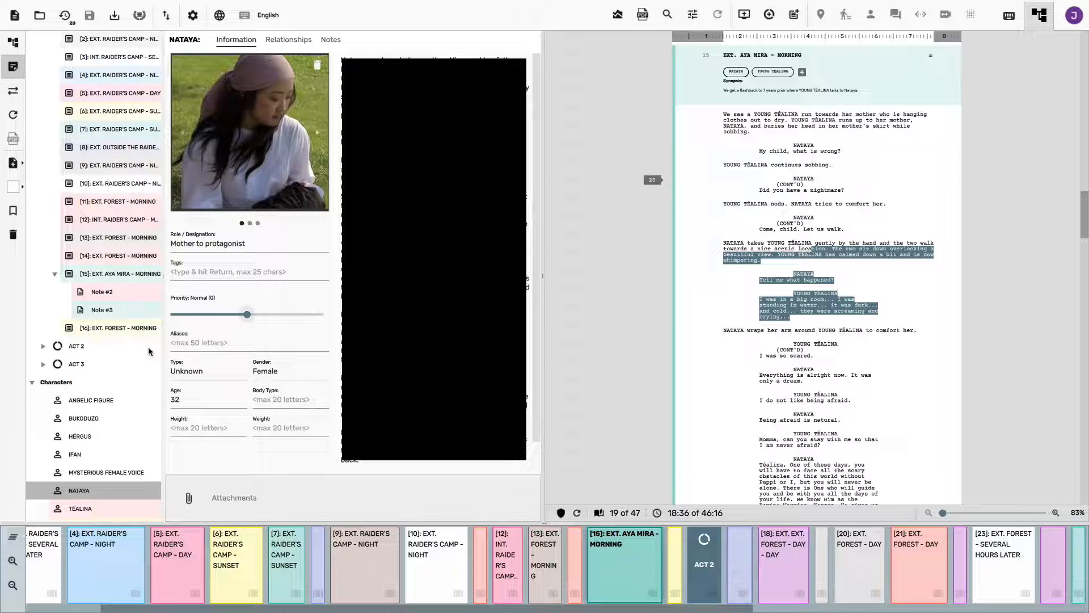
# Step: Open the character Bukoduzo and examine his information, relationship diagram and notes
pyautogui.scroll(-1, 111, 360)
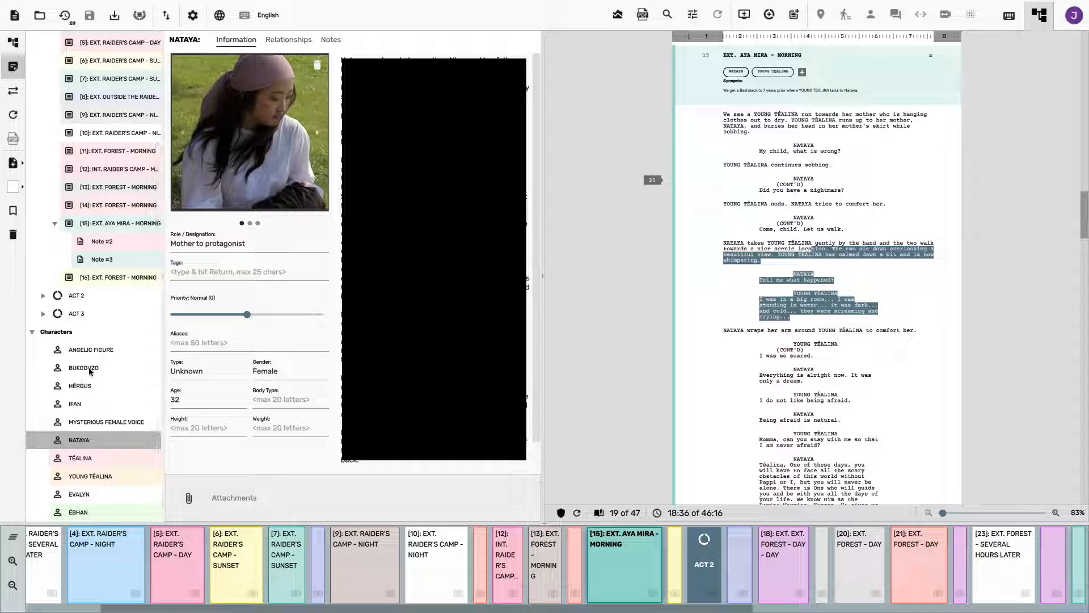
pyautogui.click(89, 370)
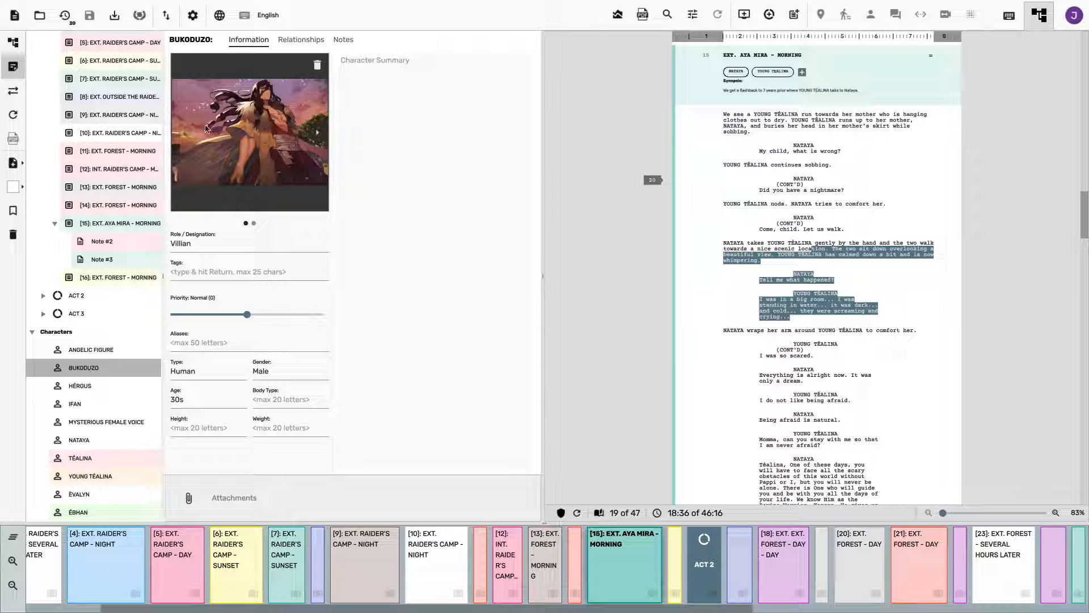
pyautogui.click(293, 41)
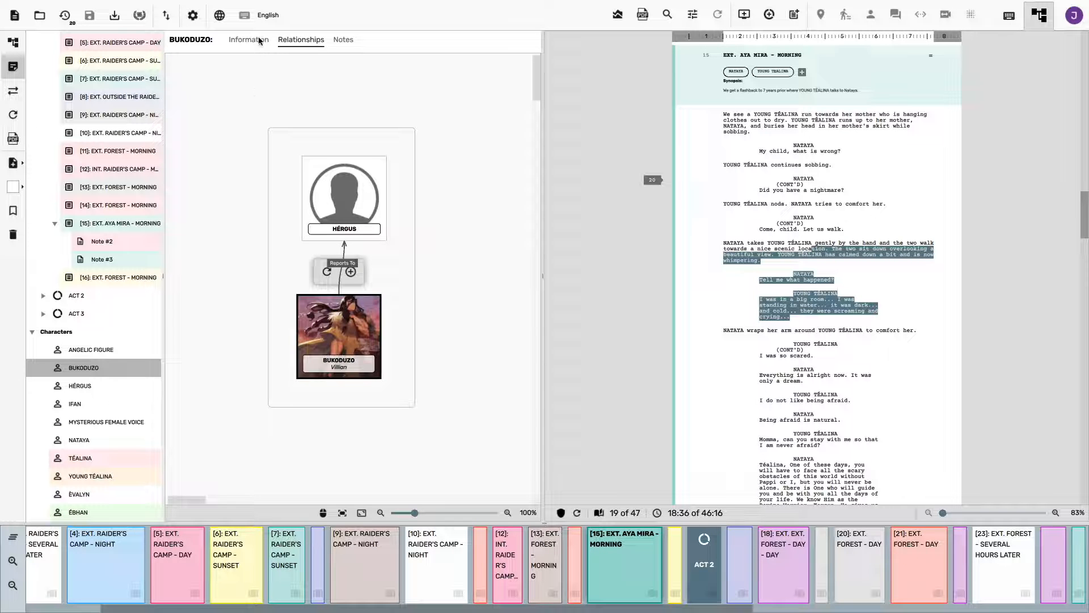
pyautogui.click(256, 40)
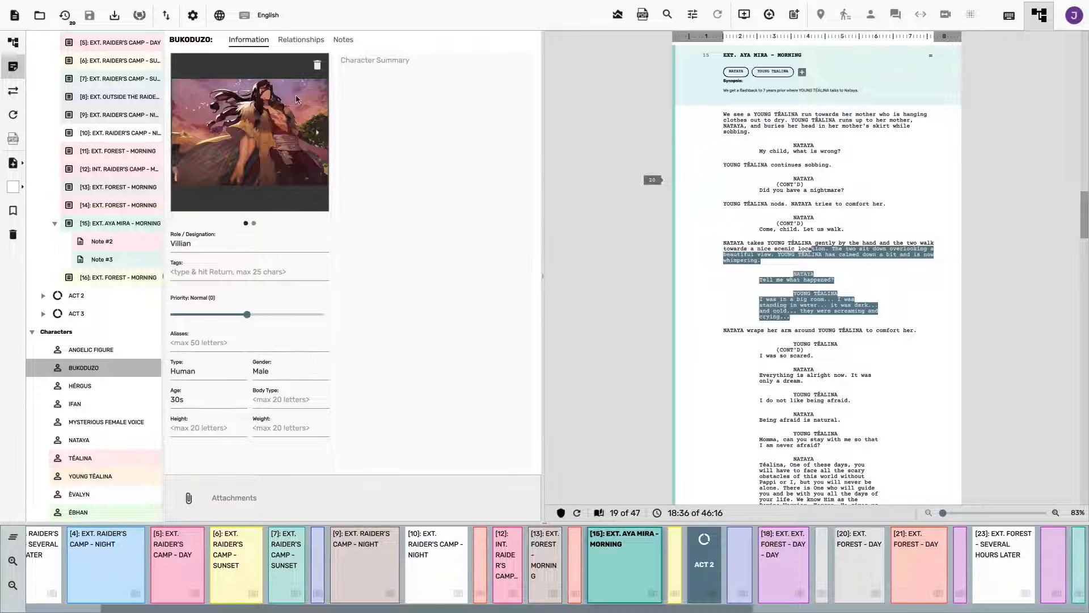
pyautogui.click(343, 39)
pyautogui.click(299, 38)
pyautogui.click(345, 39)
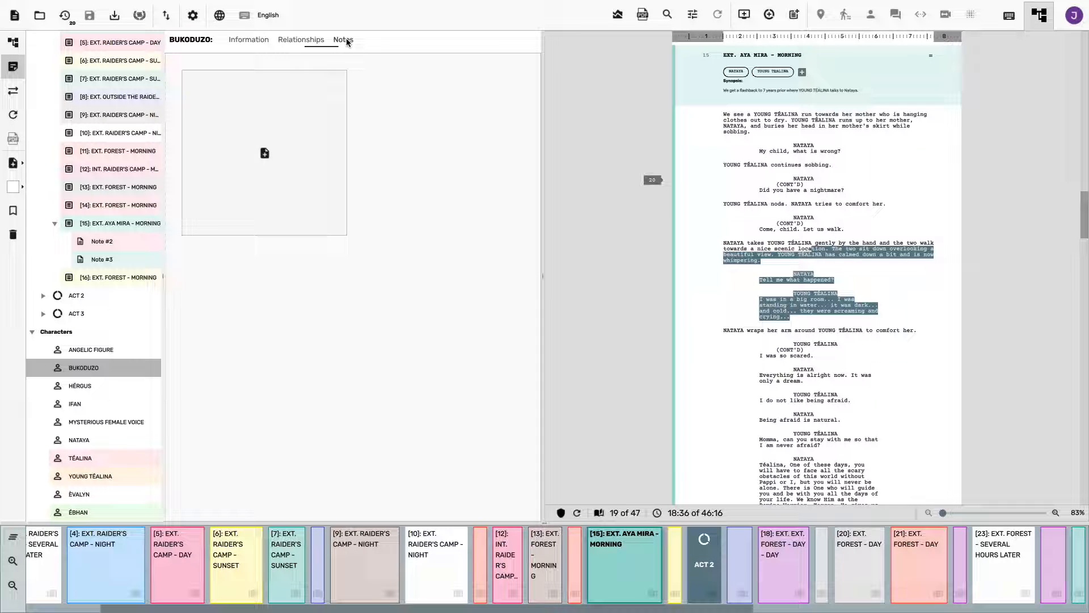
pyautogui.click(296, 40)
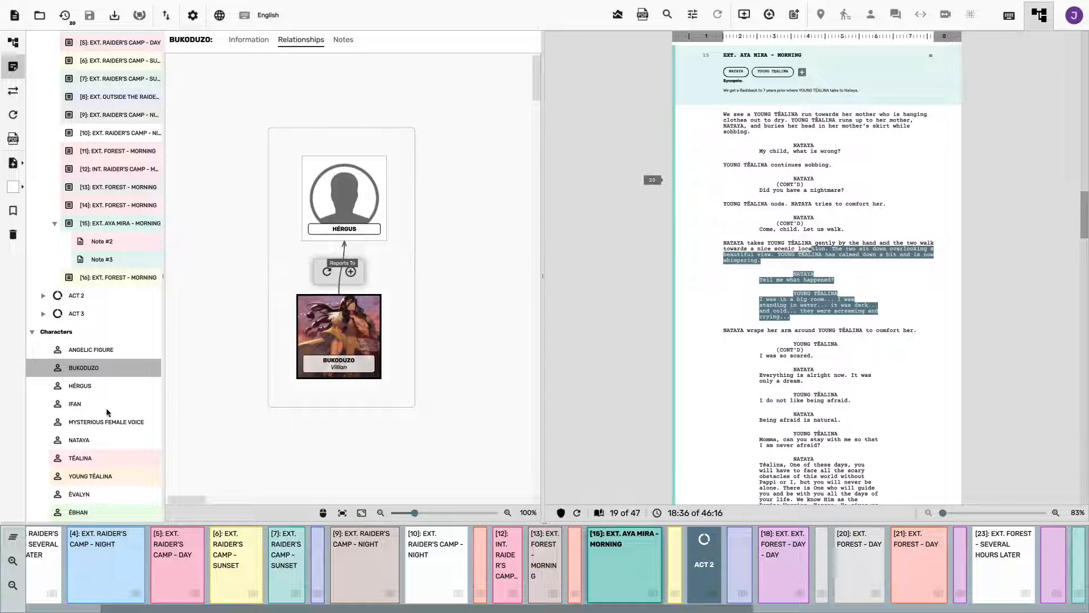
# Step: Open Téalina's character information and read her backstory summary and character details
pyautogui.click(100, 459)
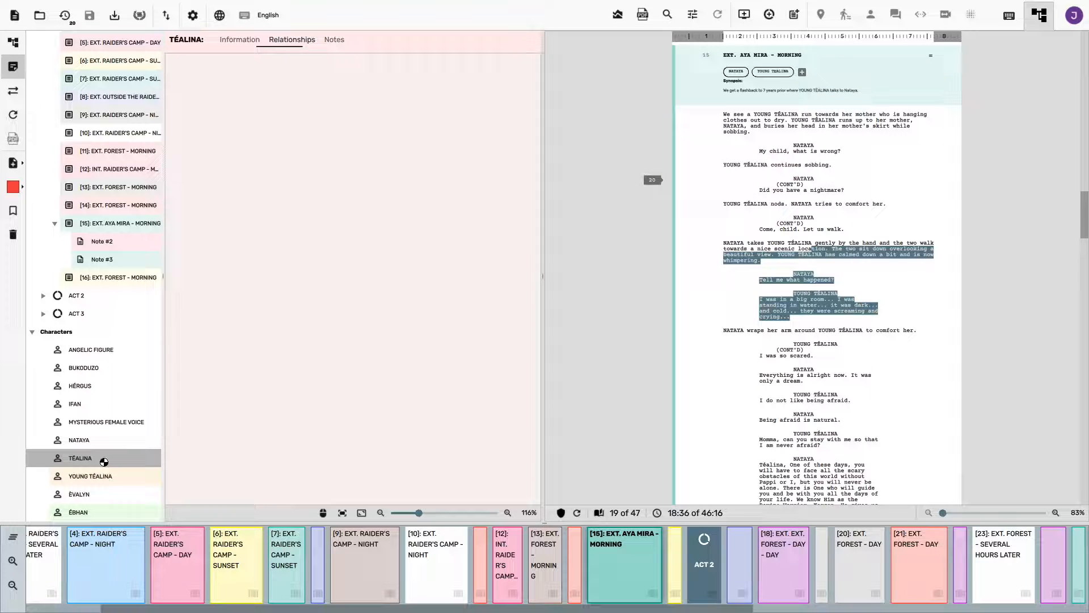
pyautogui.click(240, 40)
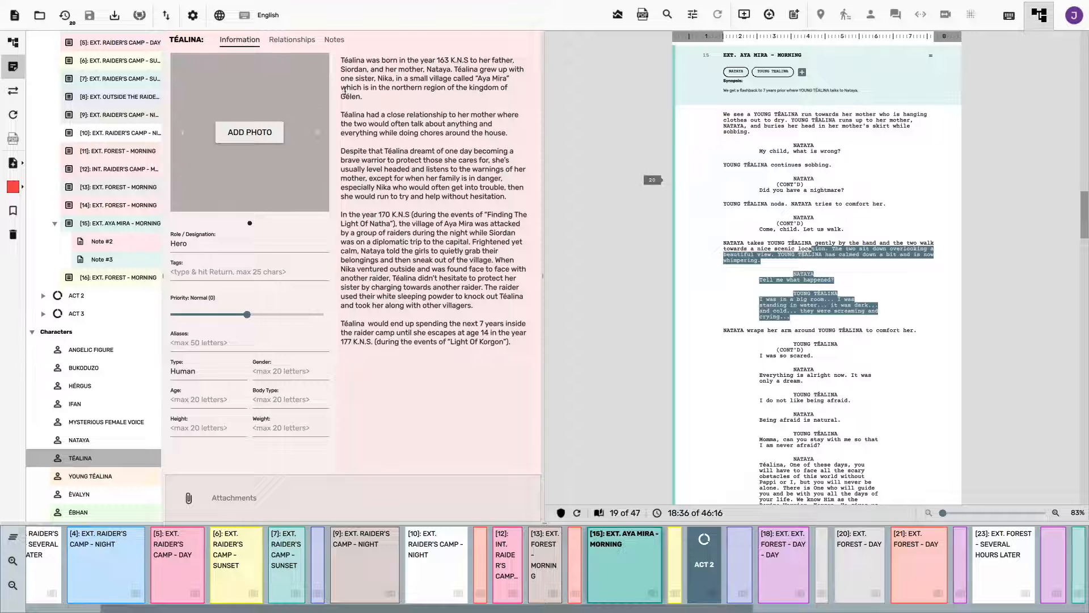
pyautogui.moveTo(342, 70); pyautogui.dragTo(461, 244)
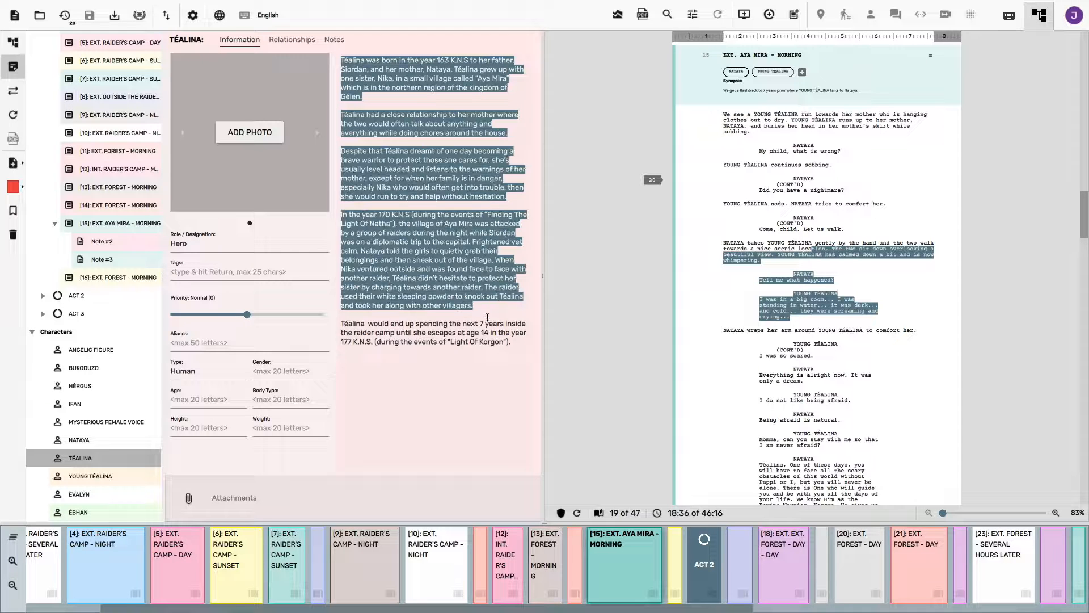
pyautogui.moveTo(486, 315); pyautogui.dragTo(499, 339)
pyautogui.click(501, 334)
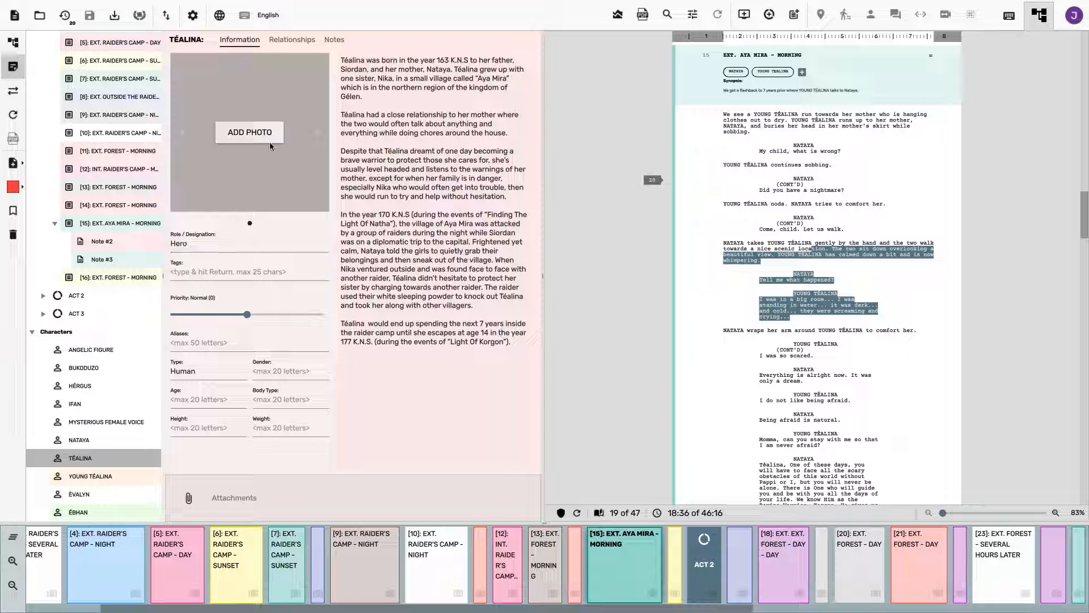
pyautogui.click(210, 375)
# Step: View Téalina's relationship diagram and the form for naming new relationships, without creating any
pyautogui.click(292, 39)
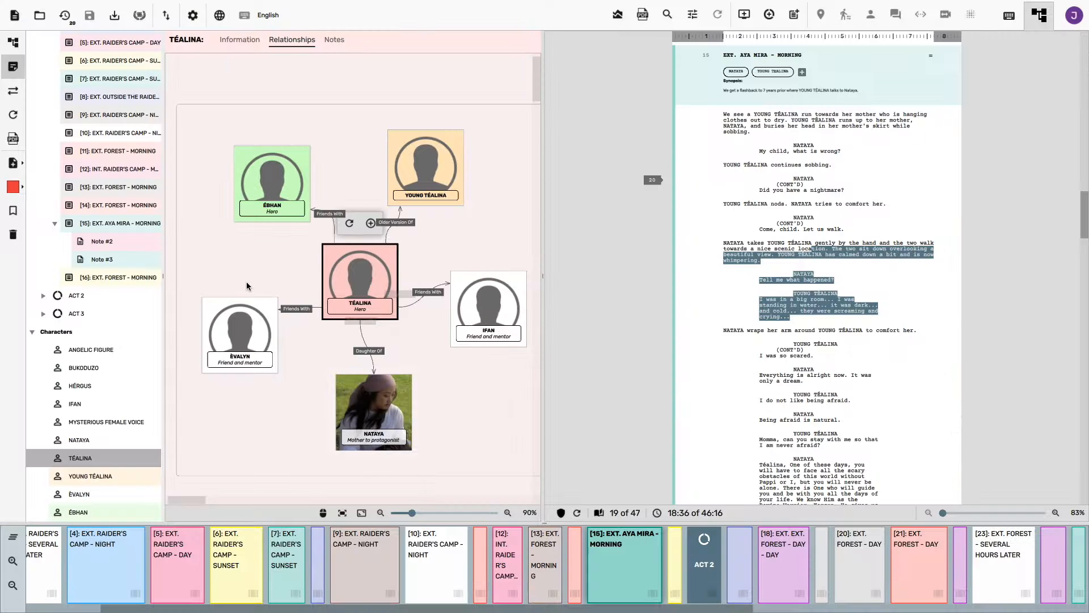
pyautogui.hscroll(1, 308, 279)
pyautogui.scroll(-1, 307, 279)
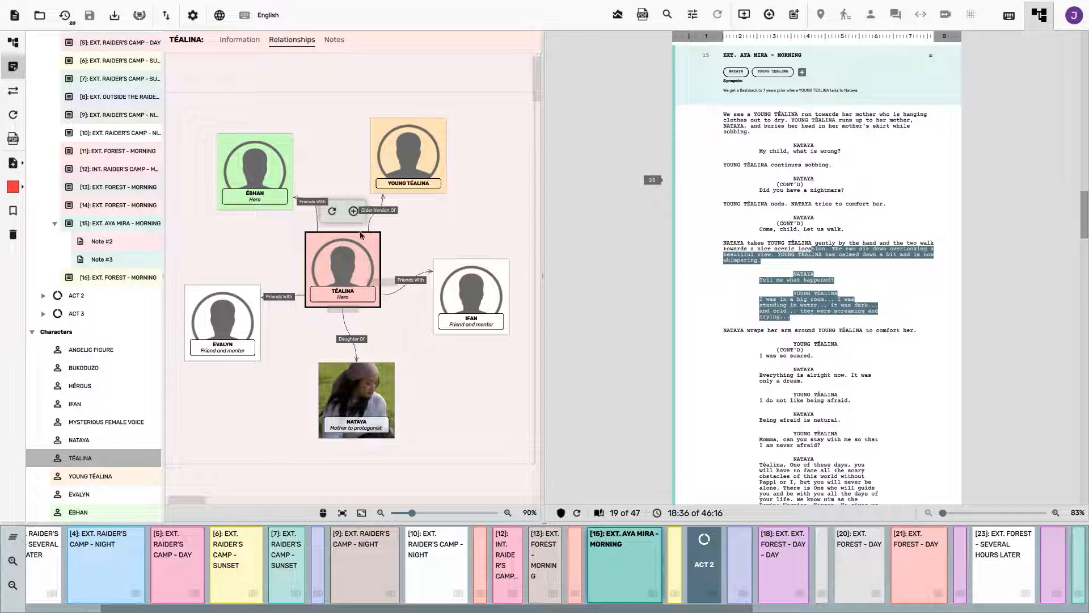
pyautogui.click(354, 210)
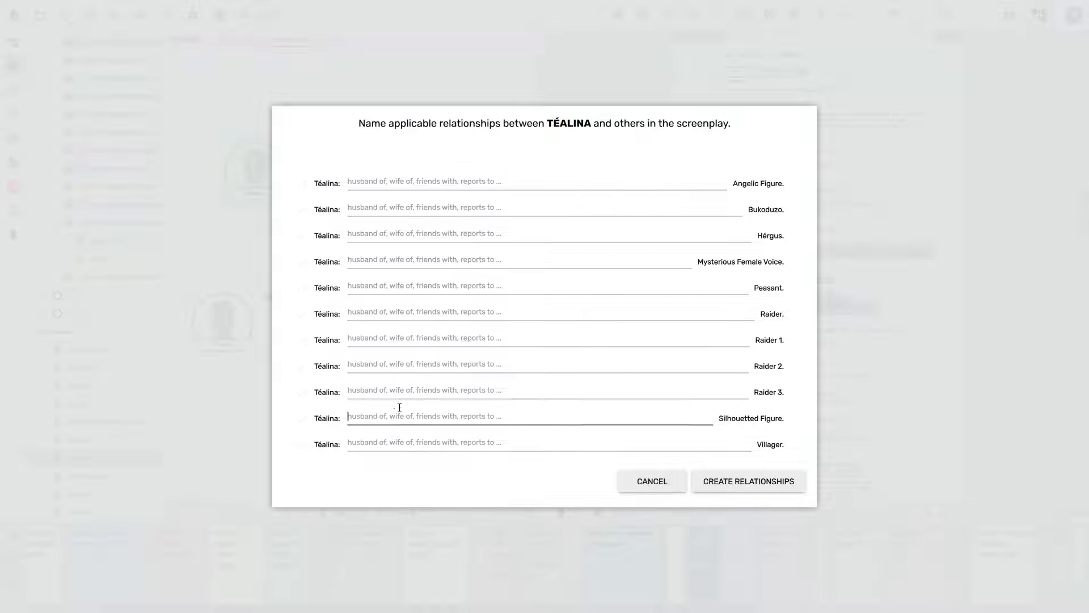
pyautogui.click(402, 237)
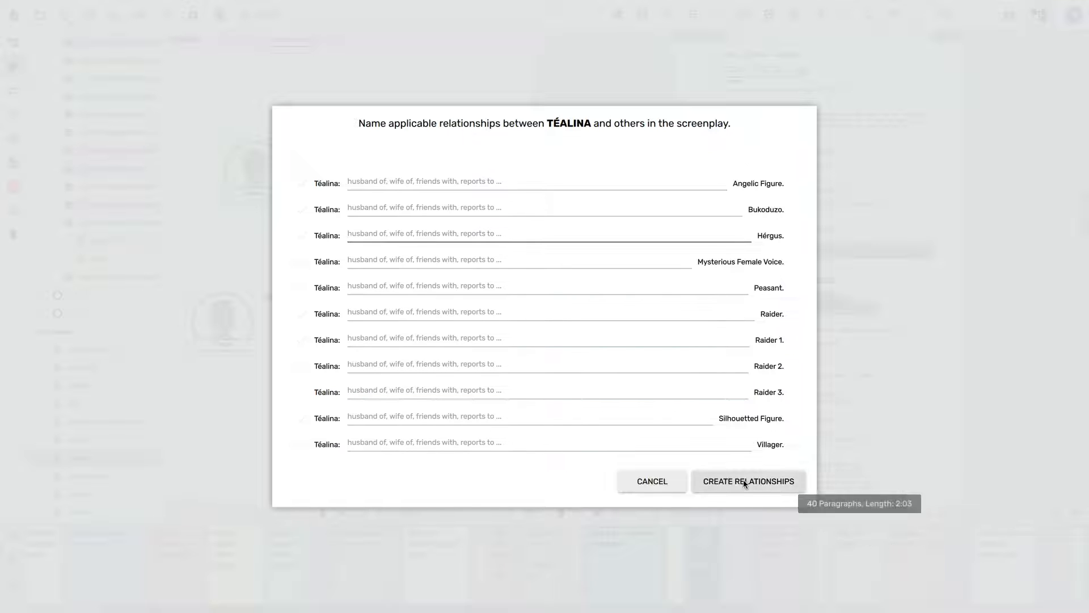
pyautogui.click(674, 481)
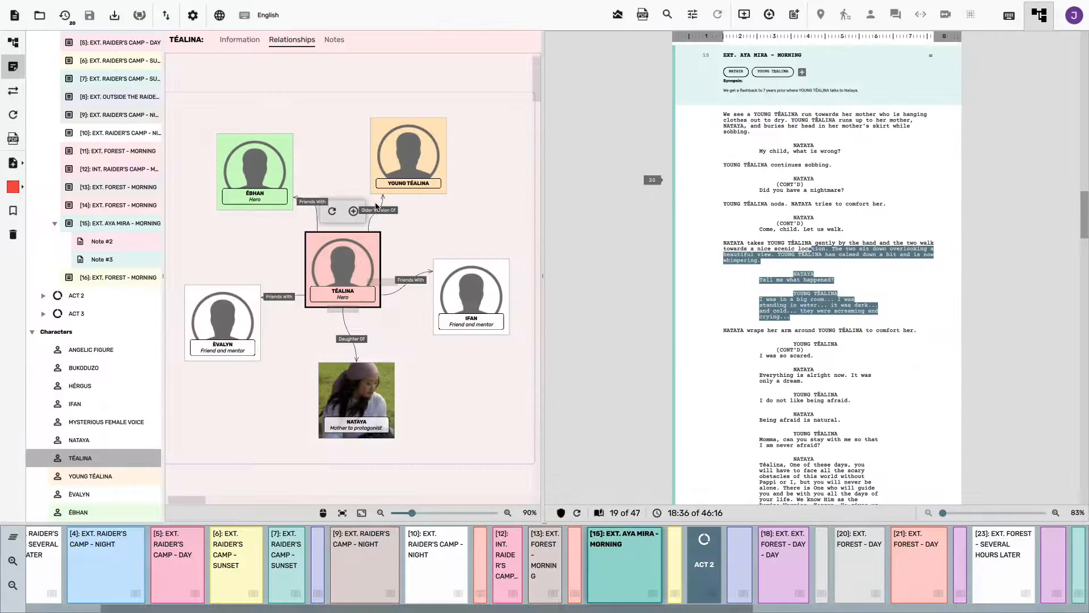
# Step: Try blue as the color of the character Young Téalina, and set it back to orange
pyautogui.click(101, 437)
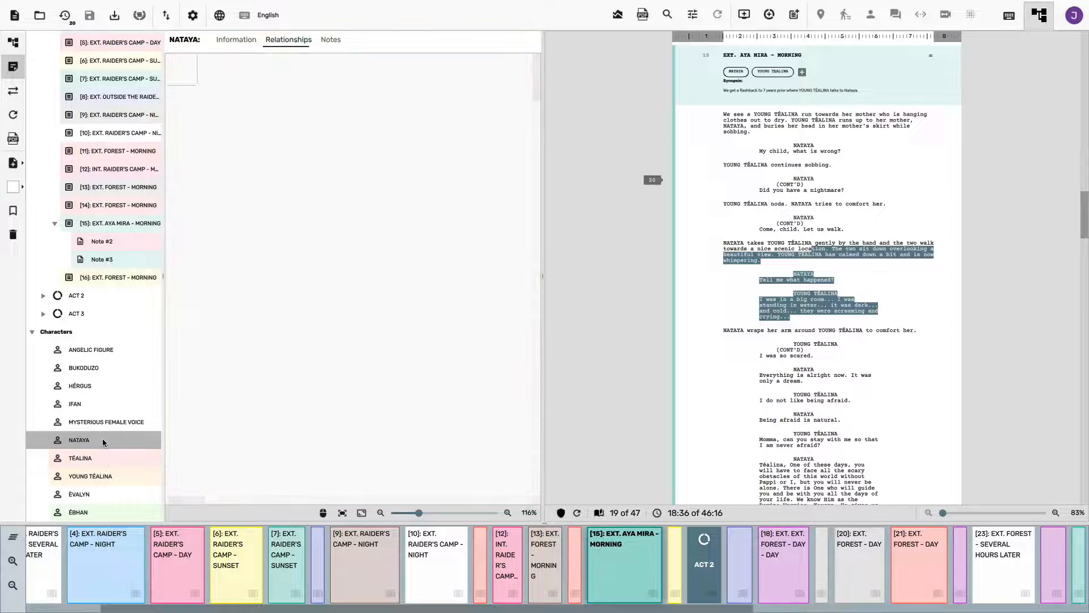
pyautogui.click(110, 471)
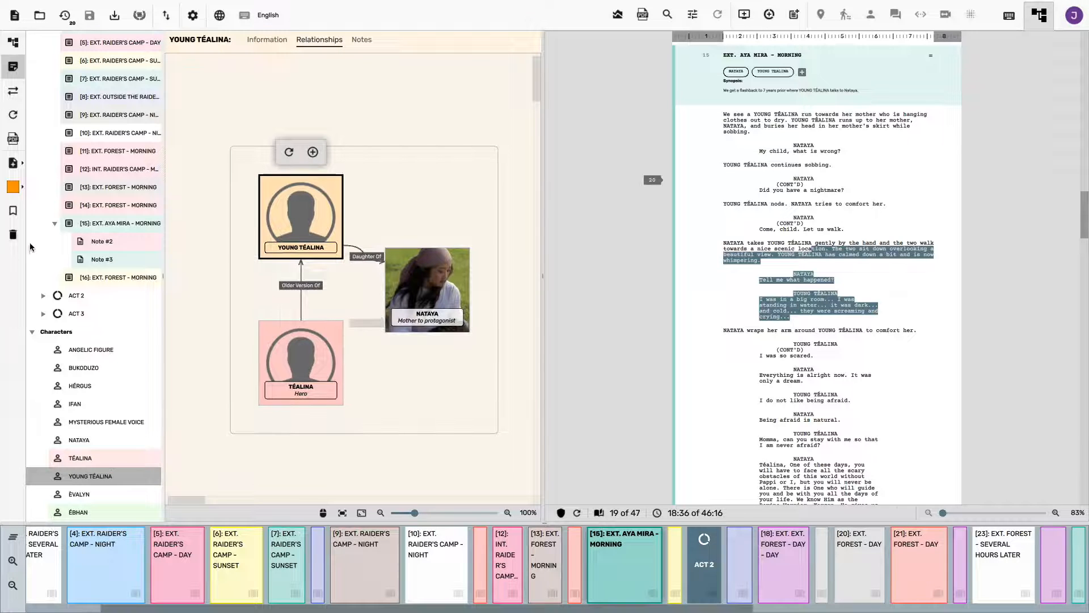
pyautogui.click(14, 189)
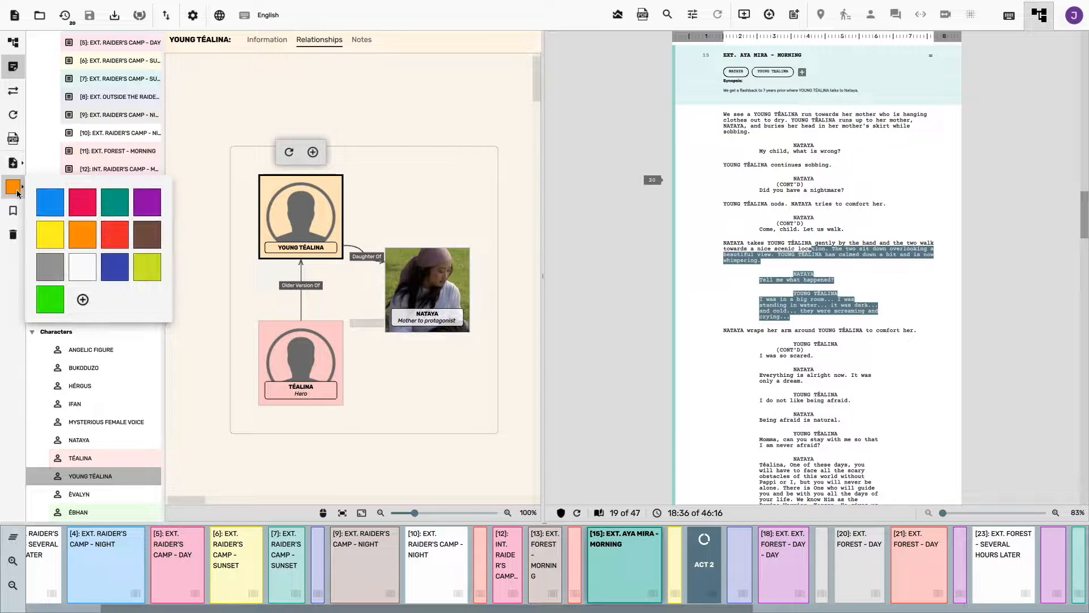
pyautogui.click(55, 203)
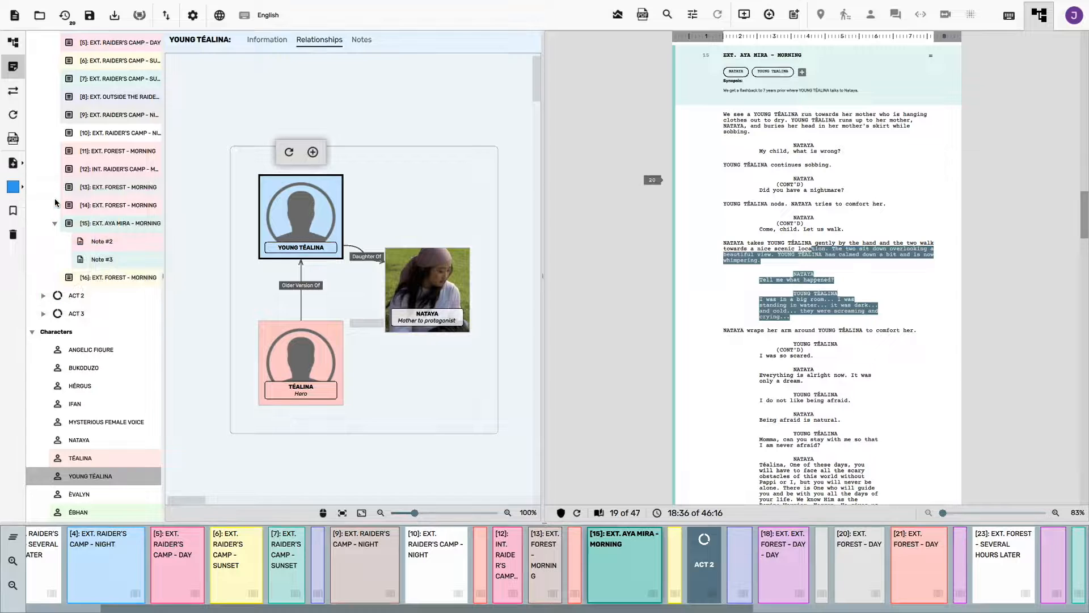
pyautogui.click(13, 186)
pyautogui.click(80, 236)
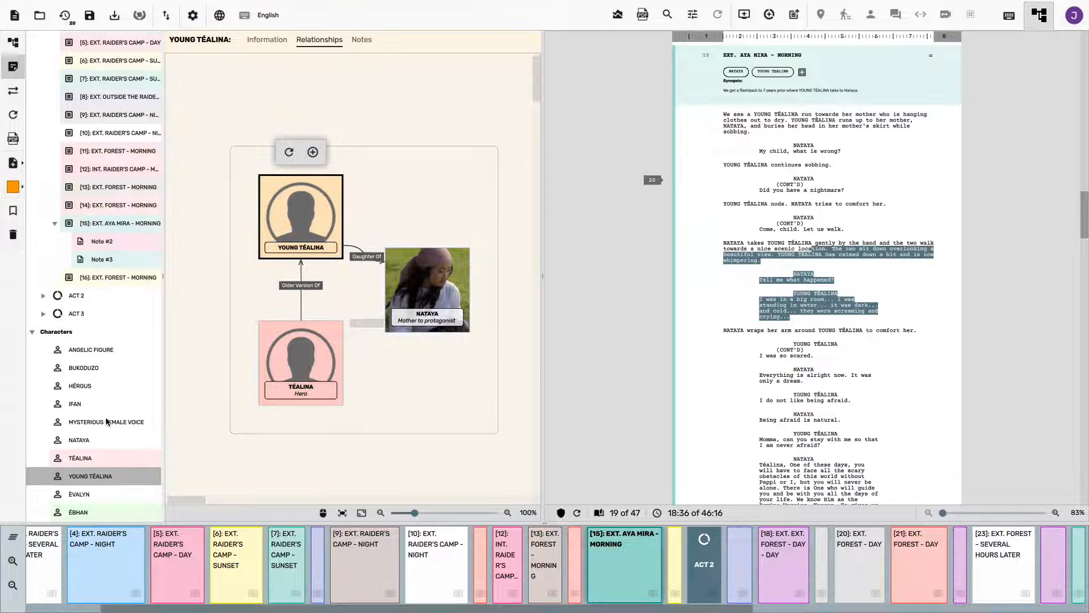
# Step: Set the color of the character Ifan to lime green
pyautogui.click(91, 404)
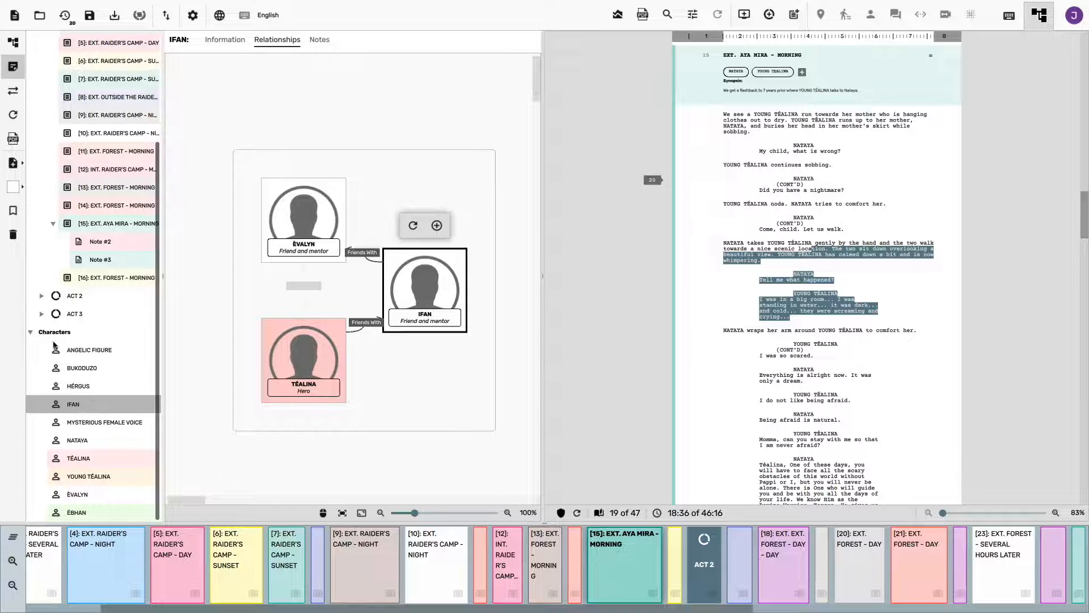
pyautogui.click(13, 187)
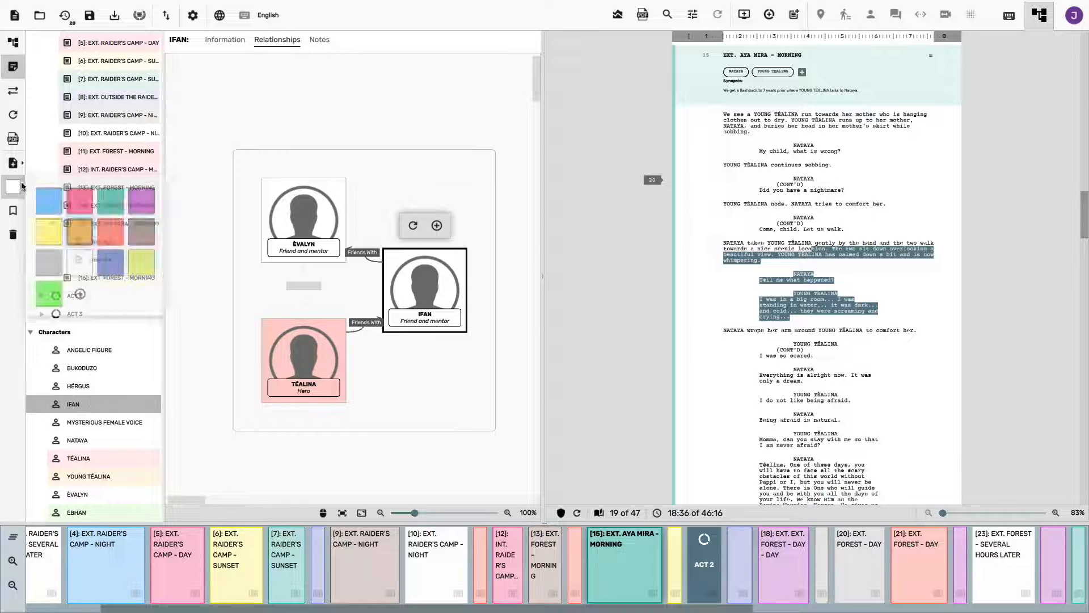
pyautogui.click(152, 267)
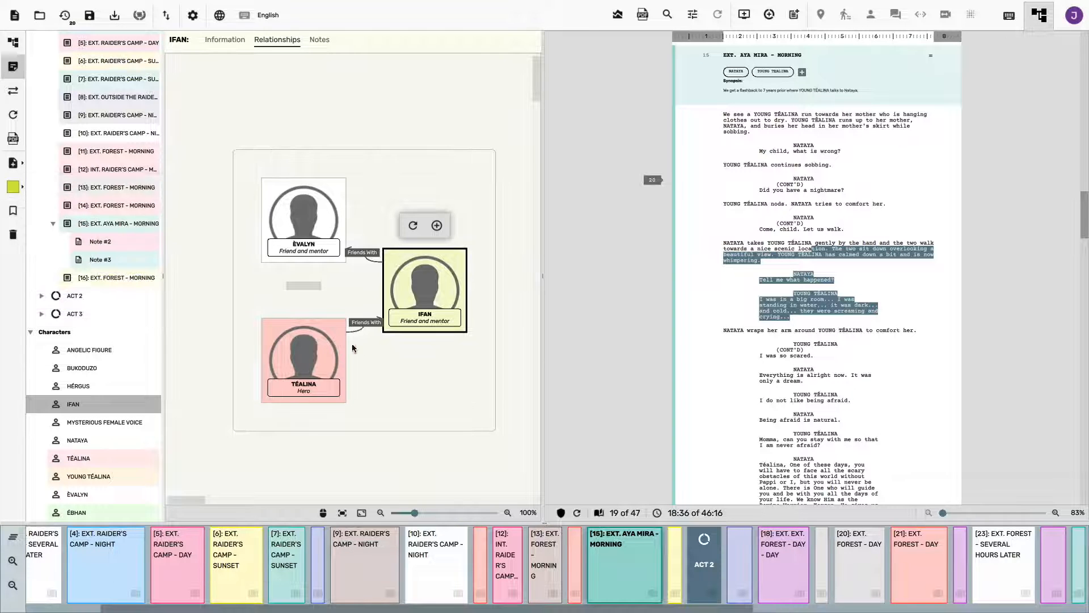
# Step: View Hérgus's relationship diagram and the scene structure overview, and return to the title page in the full screenplay editor
pyautogui.click(81, 385)
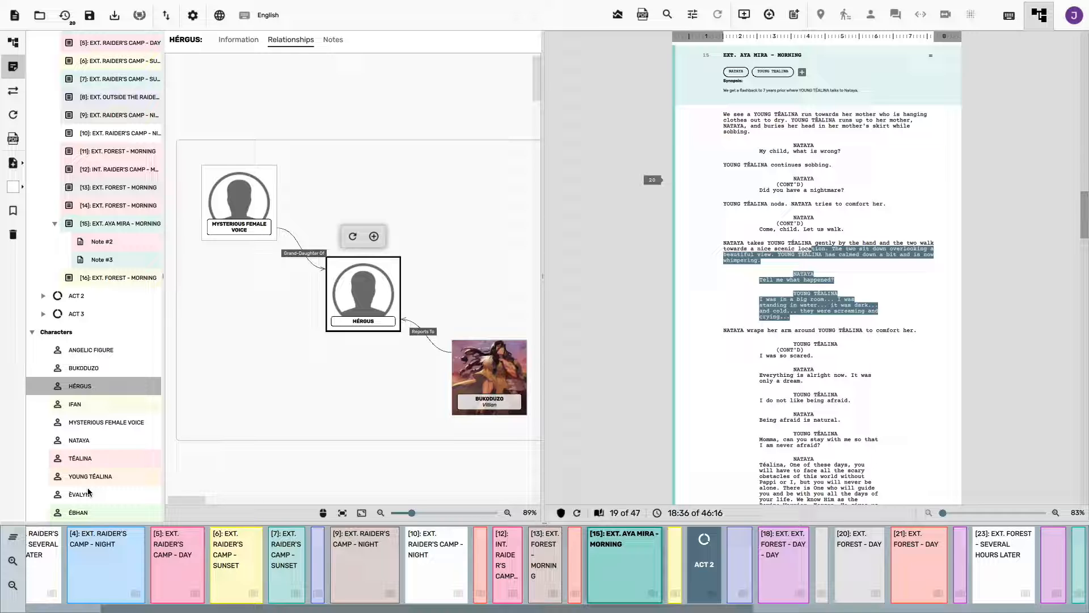
pyautogui.click(13, 42)
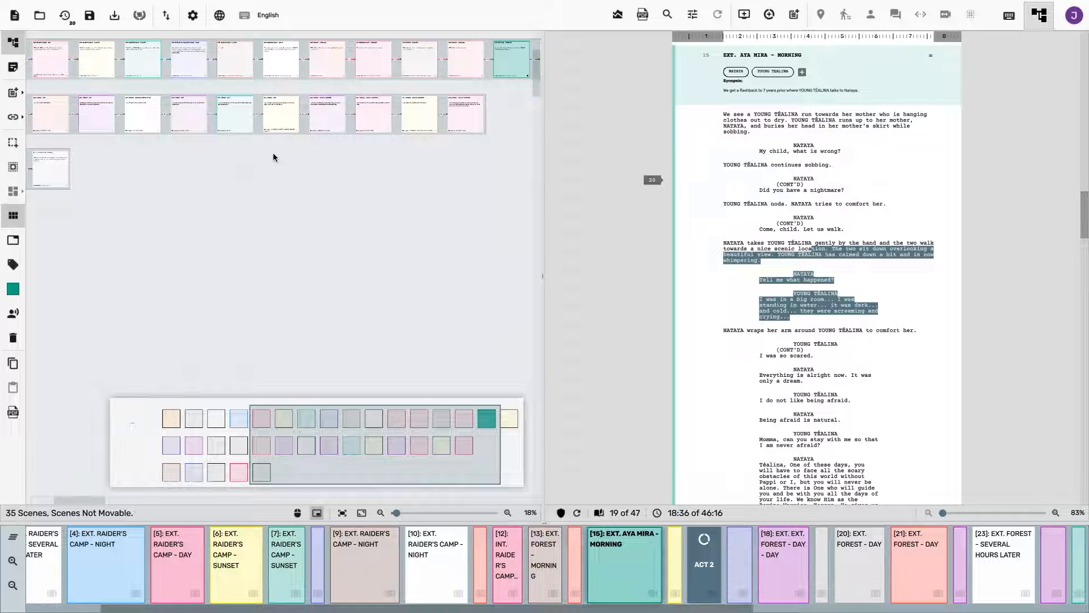
pyautogui.click(1009, 15)
pyautogui.scroll(20, 613, 153)
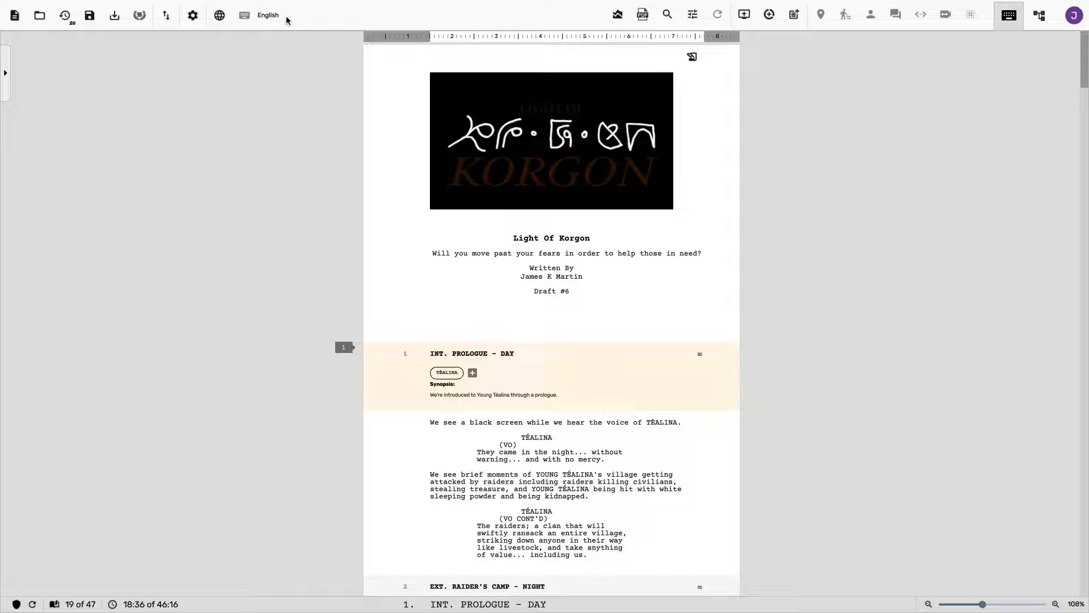
# Step: View the options for generating a PDF of the screenplay, and close them without generating the file
pyautogui.click(169, 16)
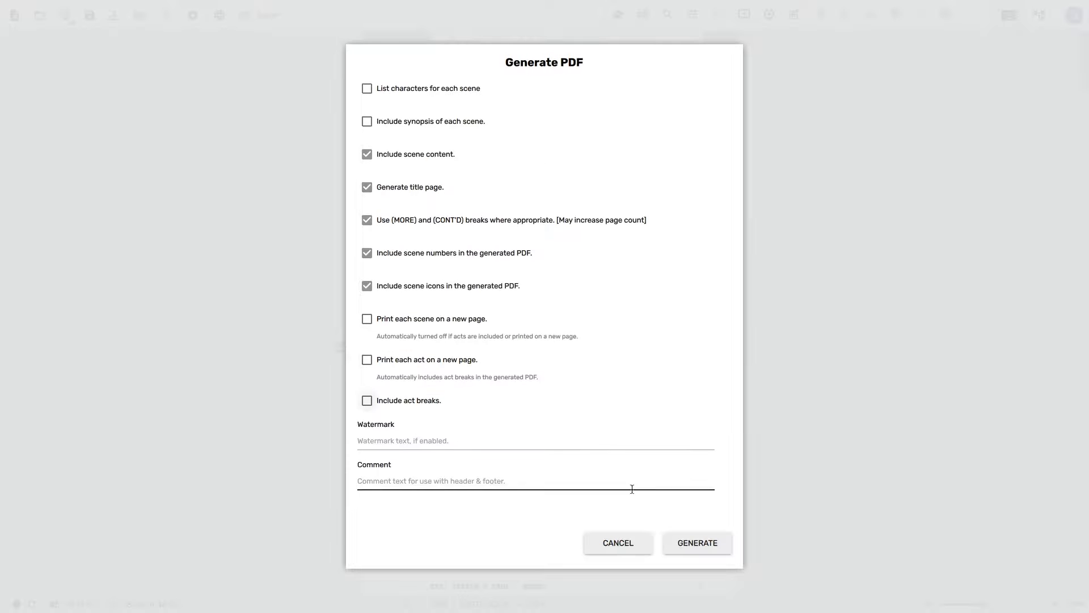
pyautogui.click(627, 545)
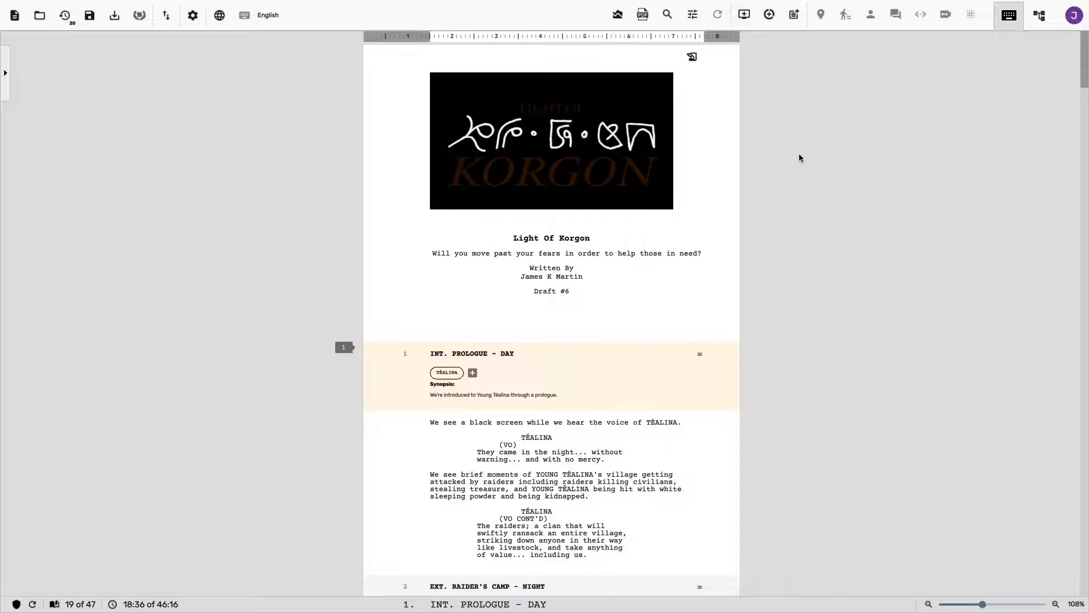
# Step: Look through the formatted screenplay from the title page to scene 15, EXT. AYA MIRA - MORNING, and return to the title page
pyautogui.moveTo(573, 1)
pyautogui.scroll(-5, 754, 101)
pyautogui.scroll(-20, 754, 101)
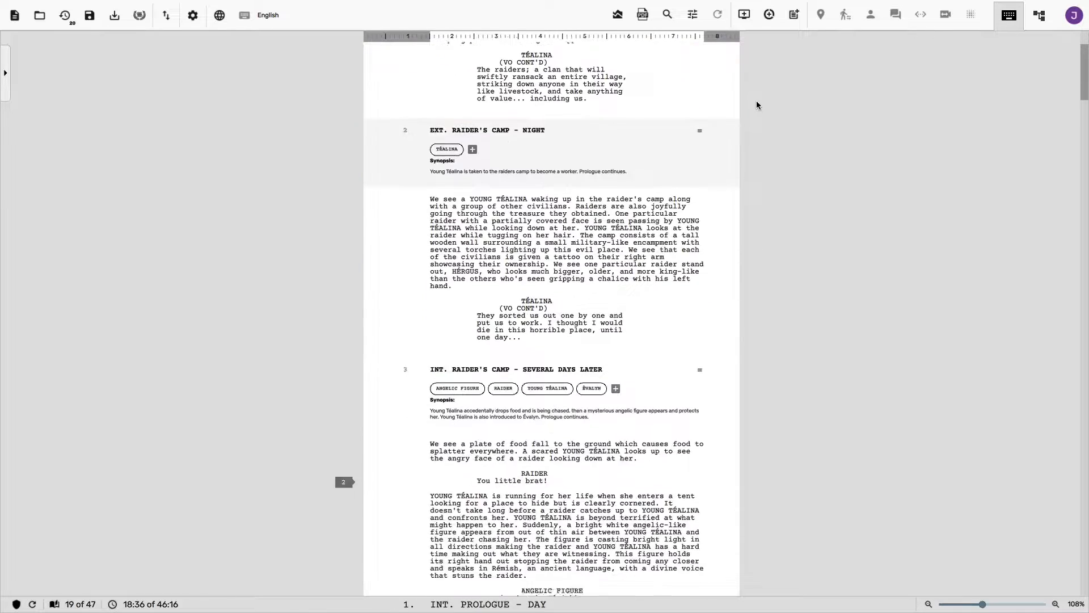
pyautogui.scroll(-18, 762, 99)
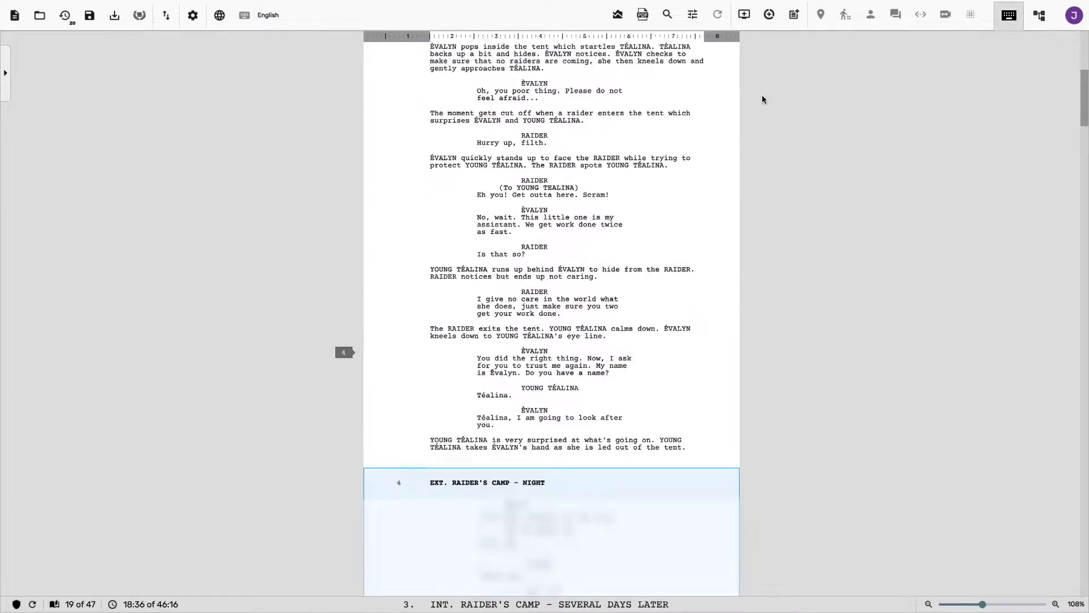
pyautogui.scroll(-15, 761, 99)
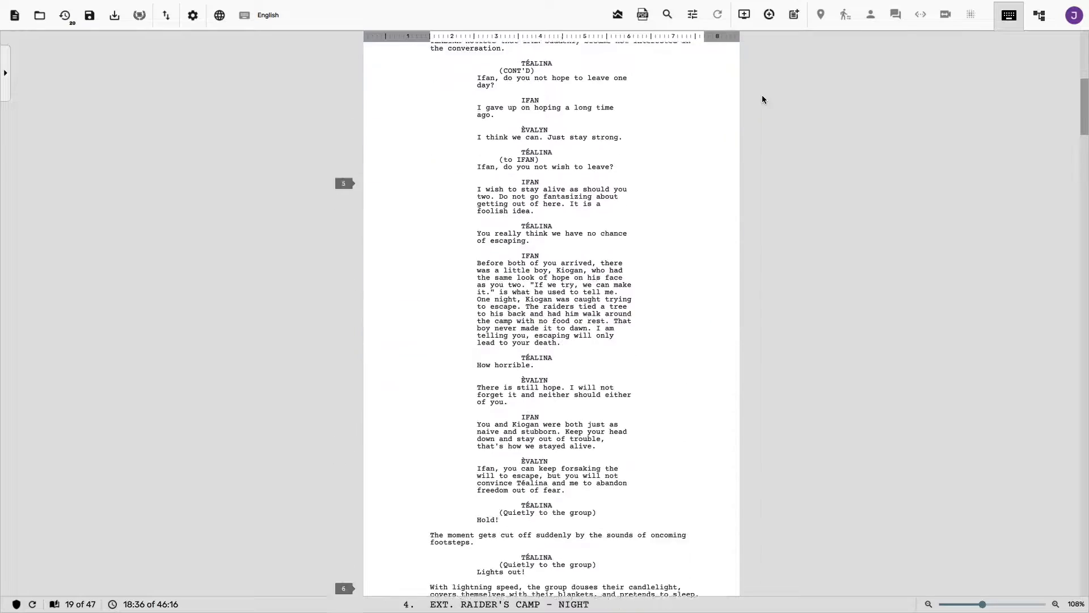
pyautogui.scroll(-15, 762, 99)
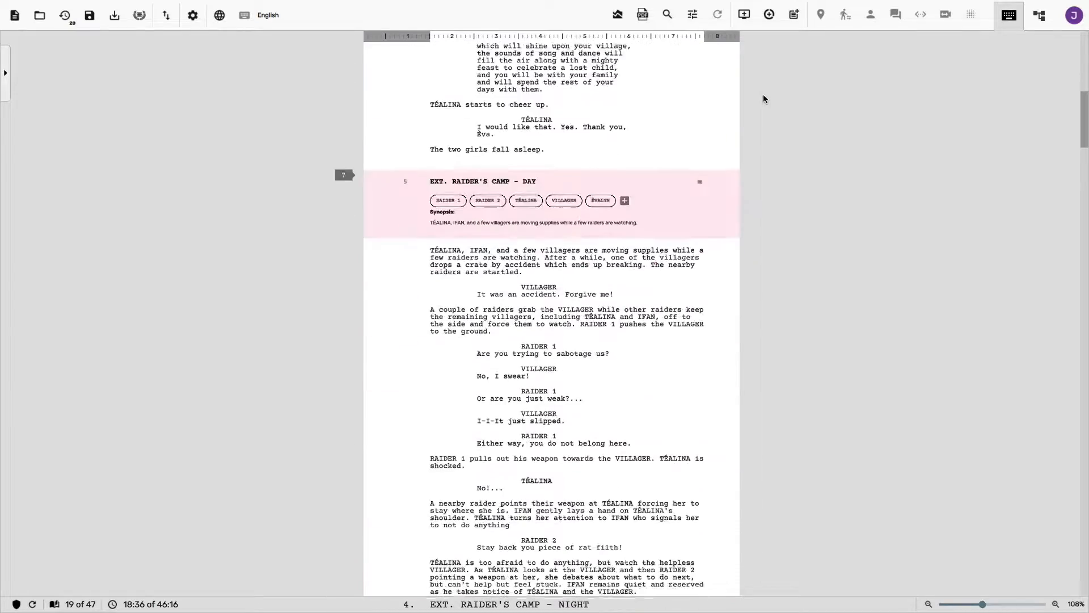
pyautogui.scroll(-15, 763, 100)
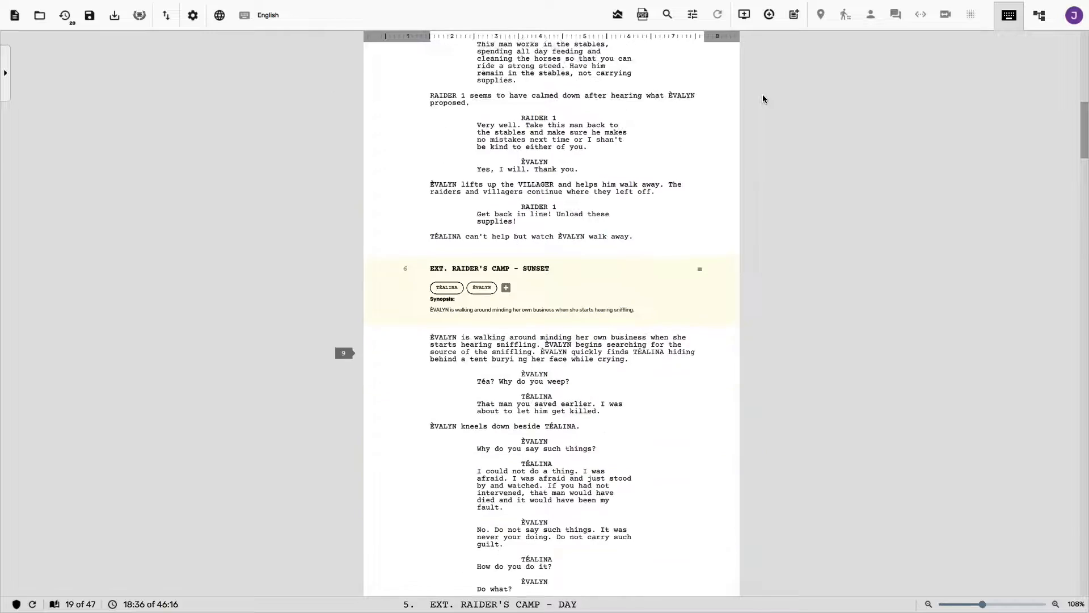
pyautogui.scroll(-15, 762, 99)
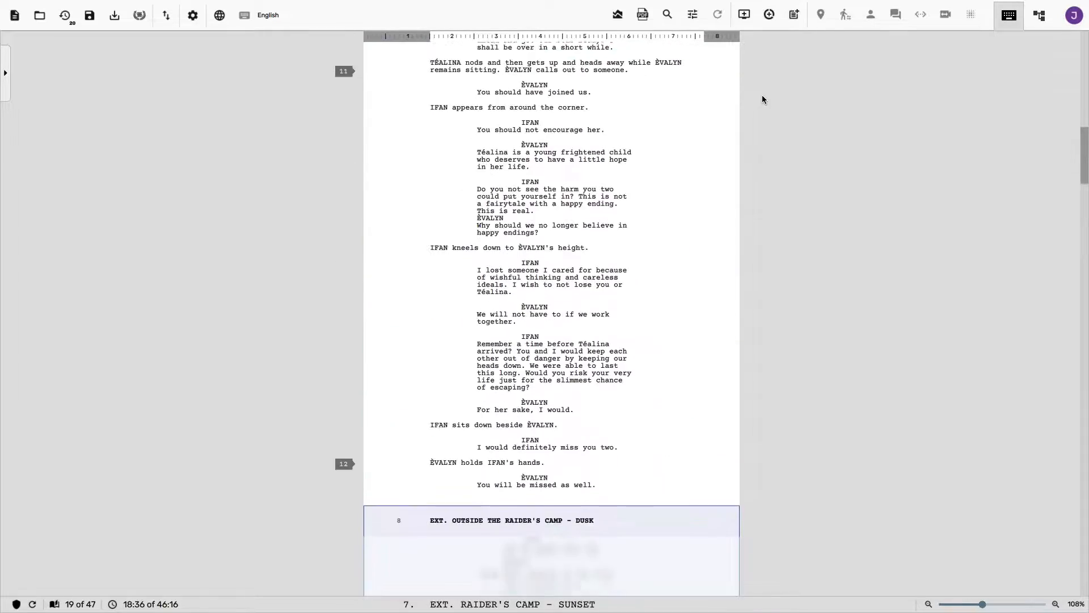
pyautogui.scroll(-15, 761, 99)
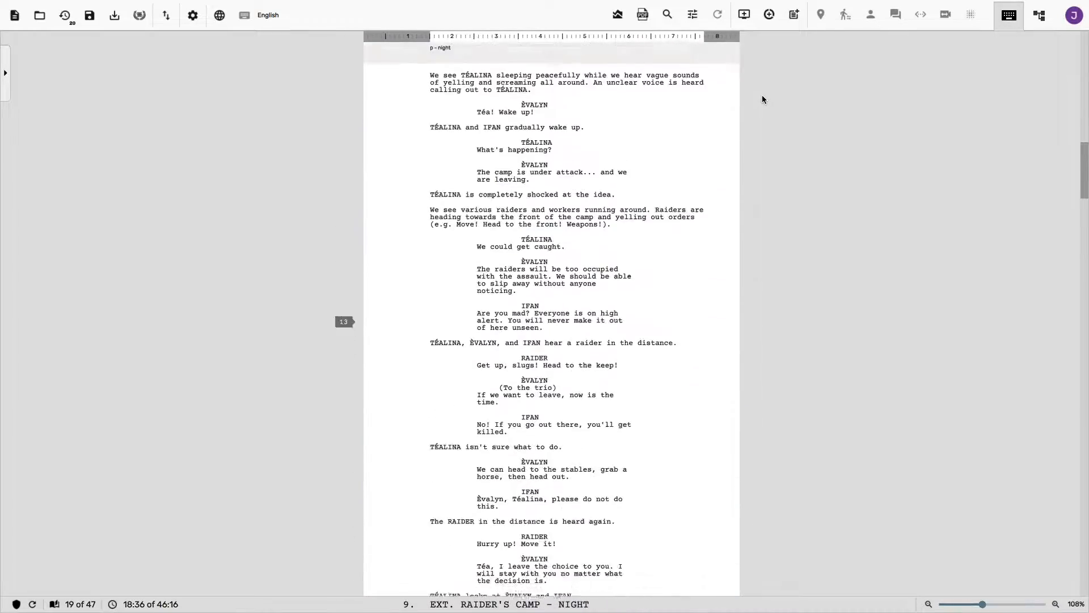
pyautogui.scroll(-15, 761, 99)
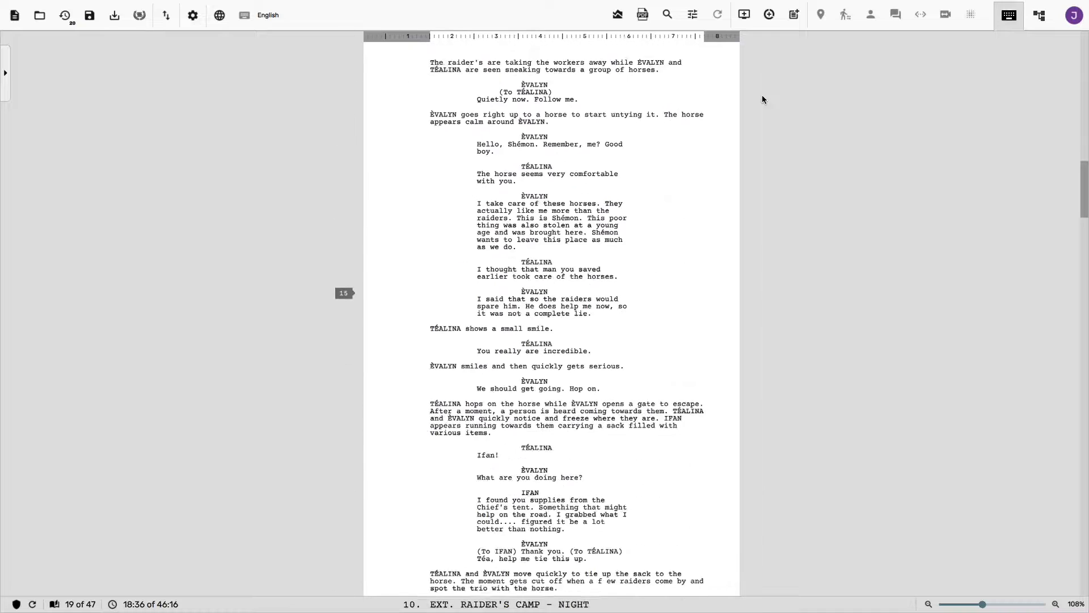
pyautogui.scroll(-15, 762, 100)
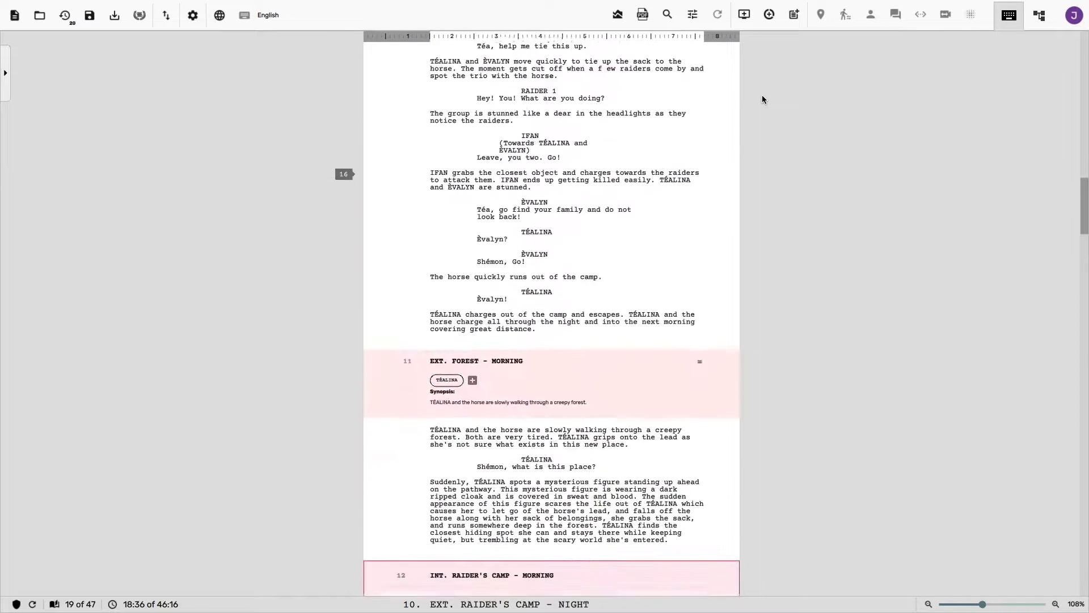
pyautogui.scroll(-15, 761, 99)
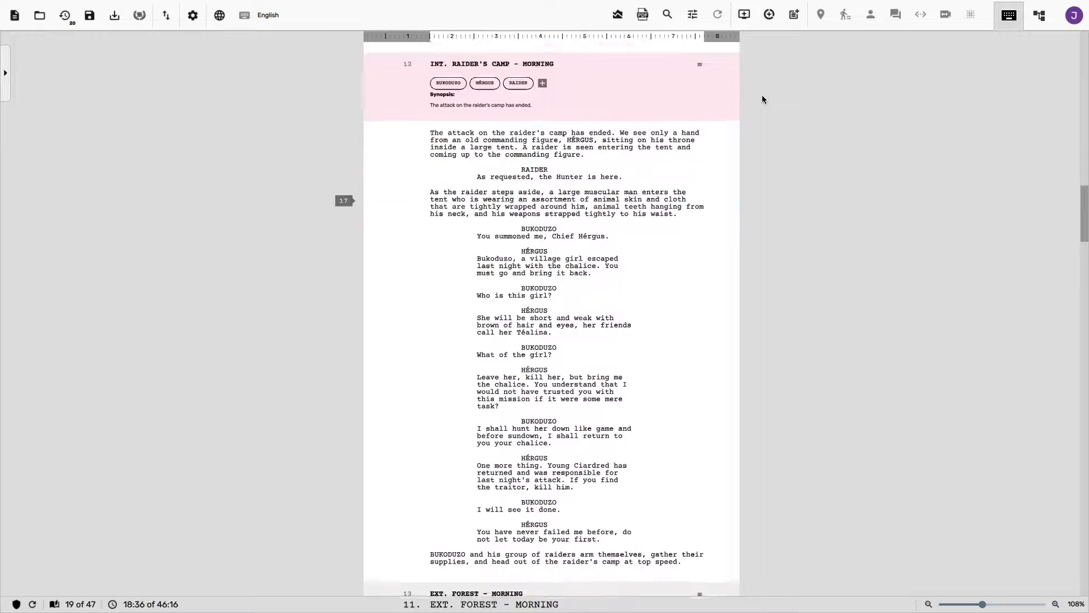
pyautogui.scroll(-15, 762, 99)
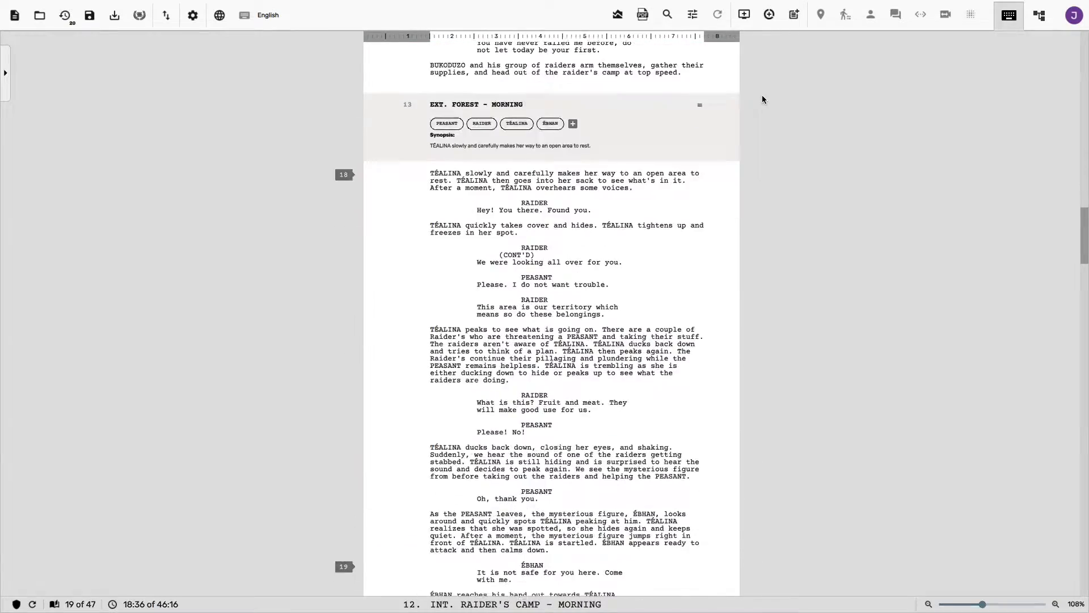
pyautogui.scroll(-3, 762, 99)
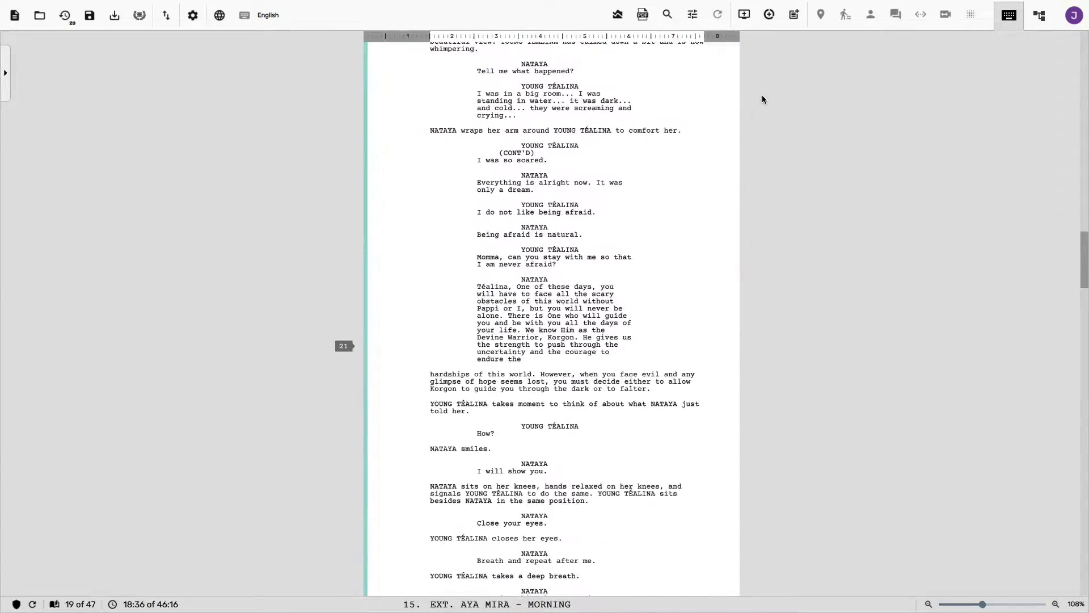
pyautogui.scroll(20, 762, 99)
pyautogui.scroll(20, 762, 100)
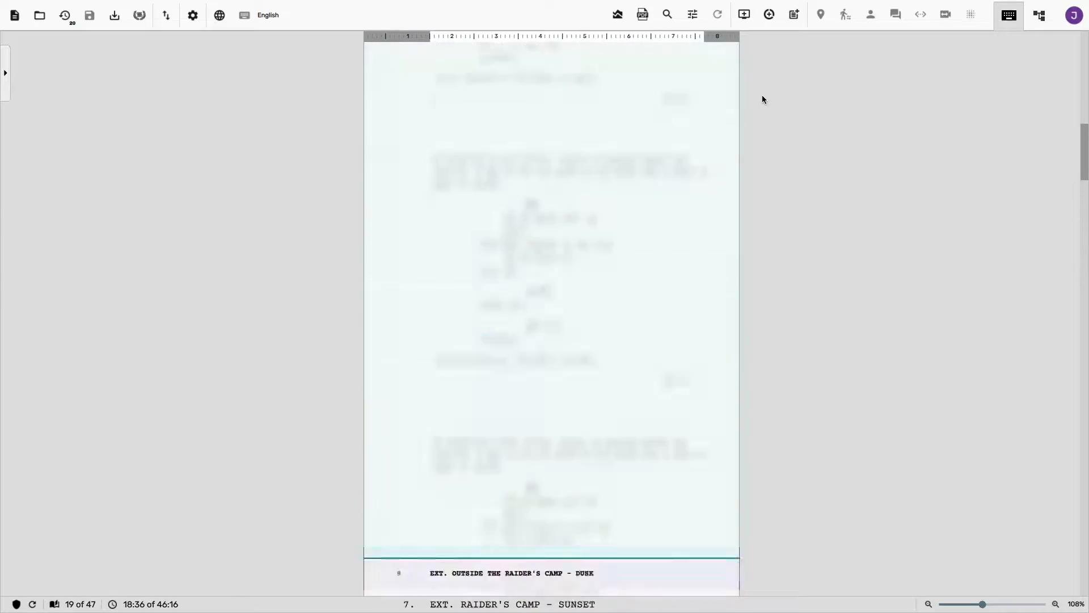
pyautogui.scroll(15, 762, 99)
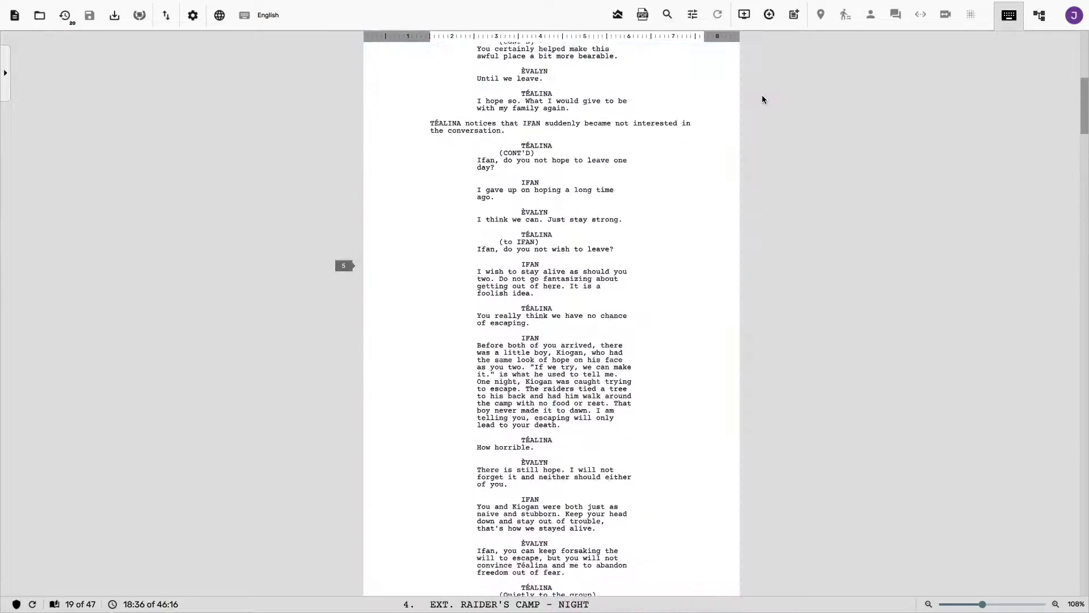
pyautogui.scroll(10, 762, 99)
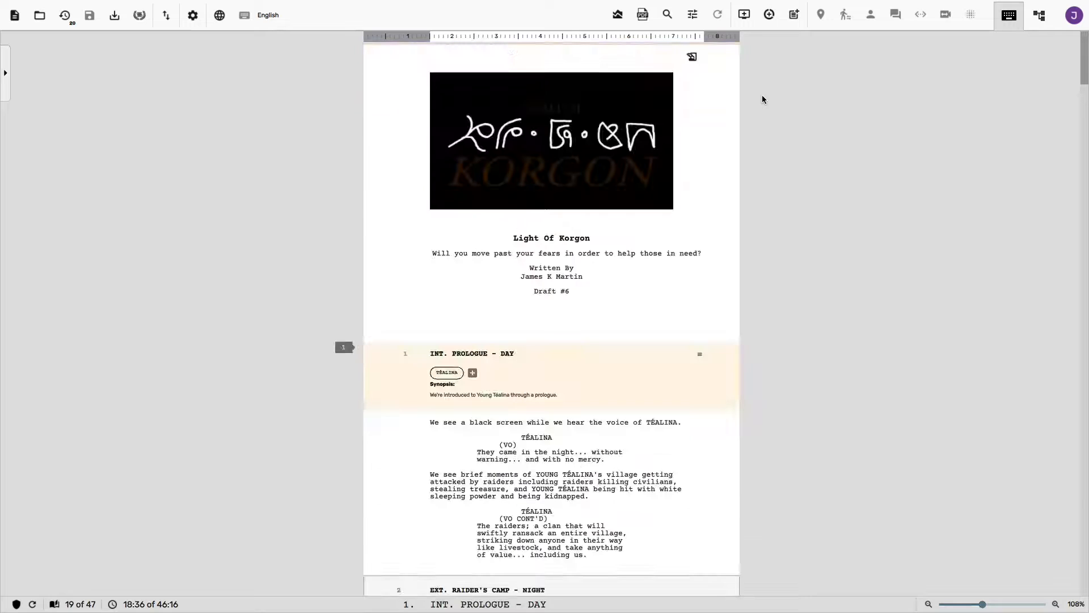
pyautogui.scroll(-1, 663, 158)
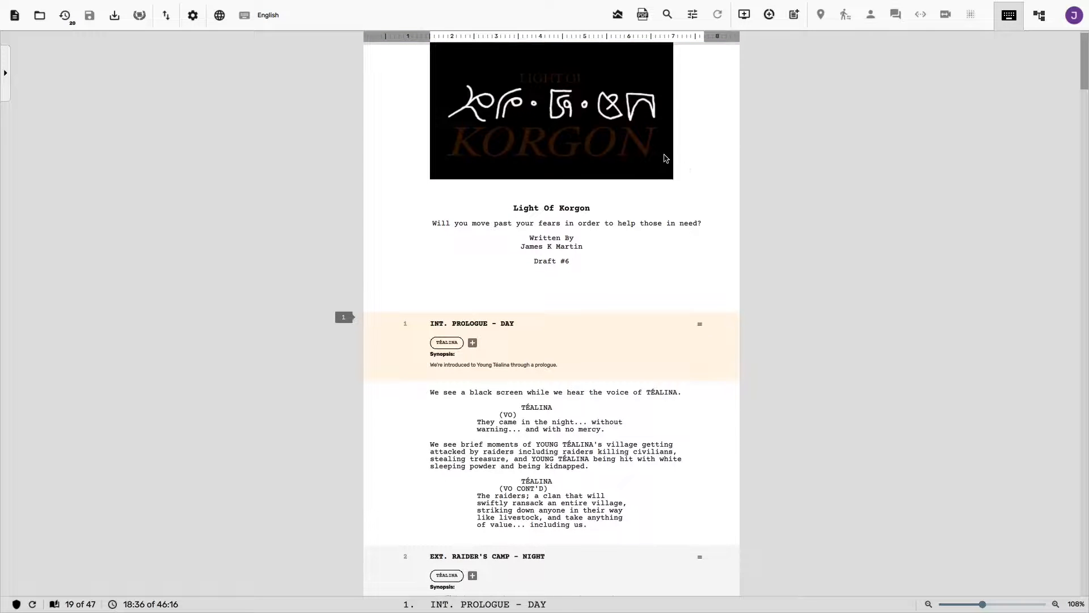
pyautogui.scroll(-3, 685, 166)
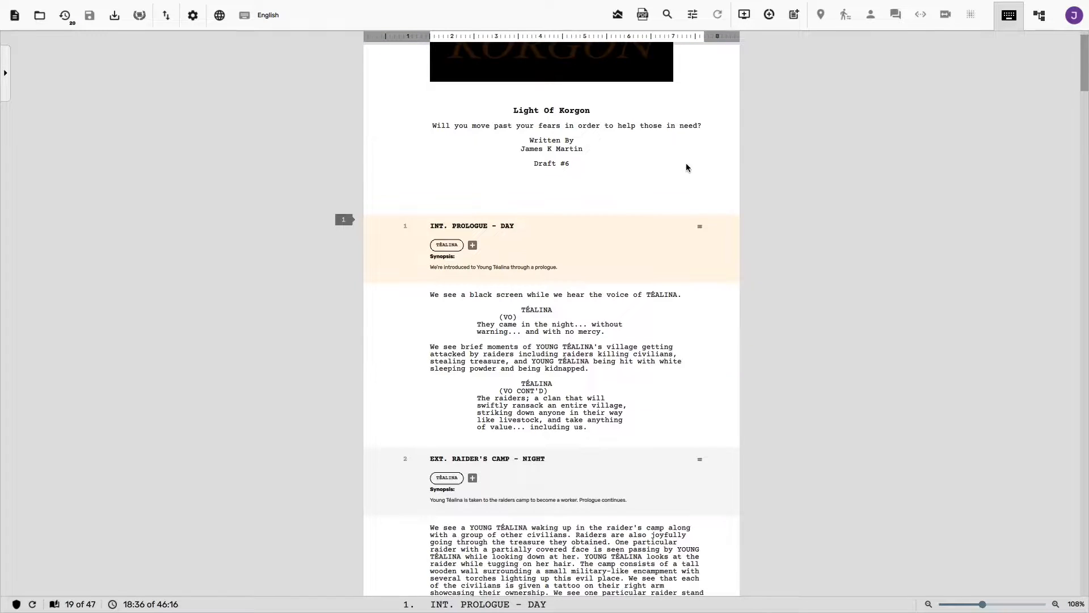
pyautogui.scroll(-3, 695, 157)
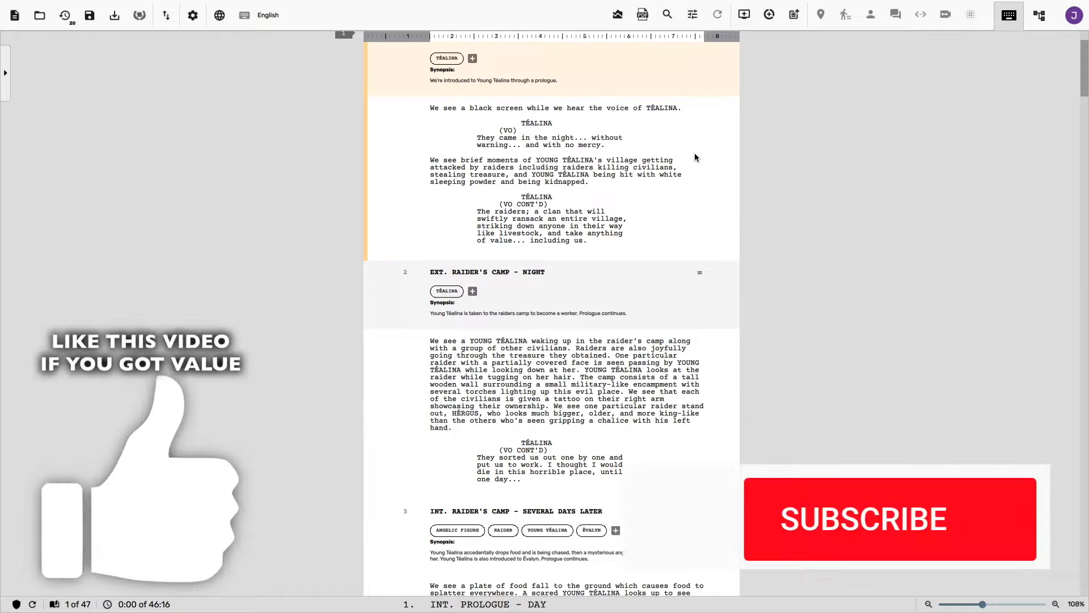
pyautogui.scroll(-7, 694, 157)
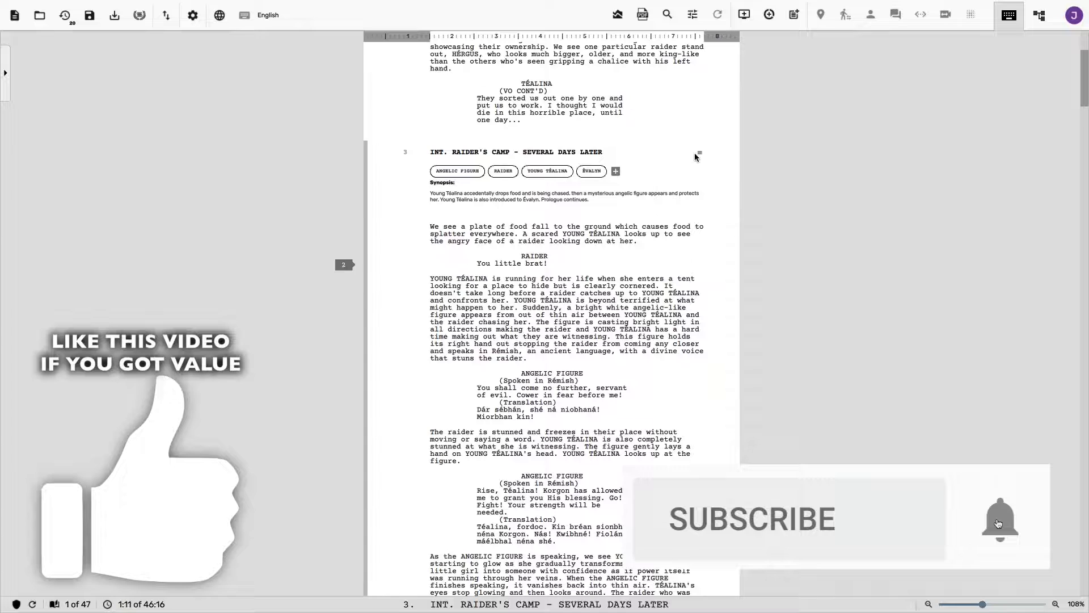
pyautogui.scroll(-3, 694, 156)
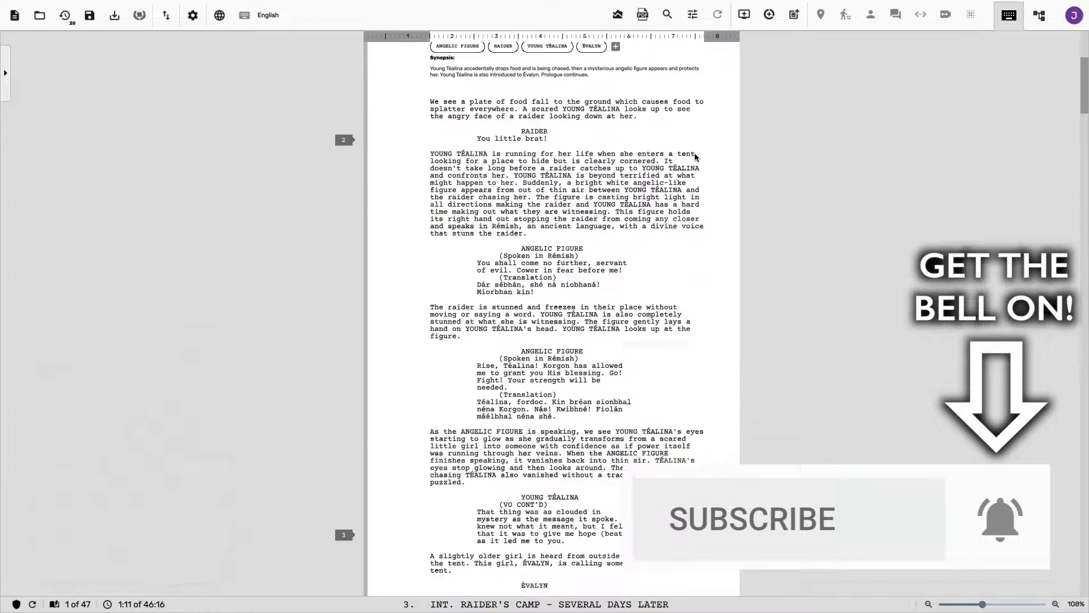